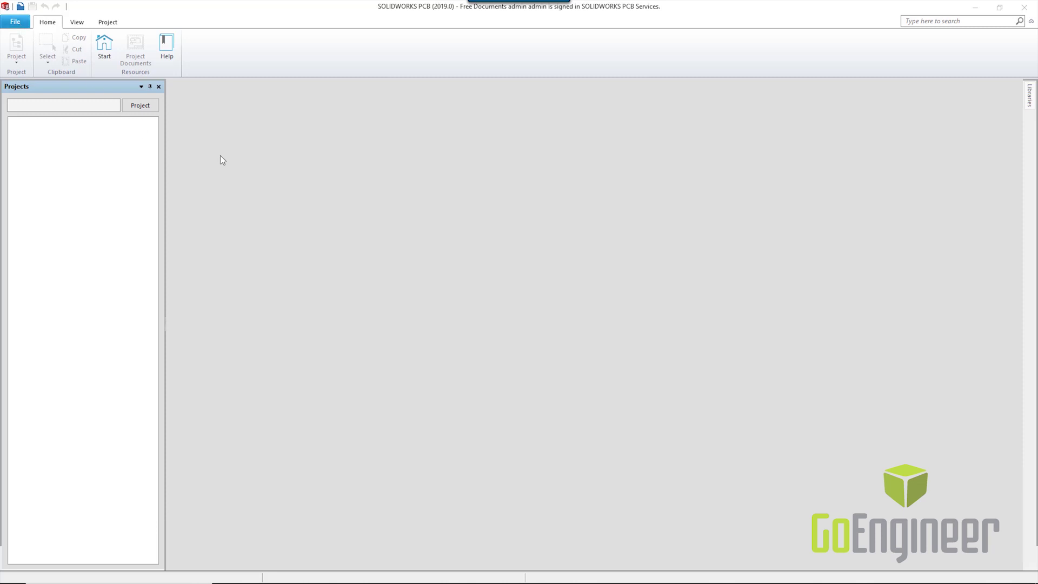
# Step: Switch to SOLIDWORKS and create a new board project in the PCB add-in, named MOWPCB with description "MECHANICAL WORKS PCB"
pyautogui.hotkey('alt', 'Tab')
pyautogui.click(974, 8)
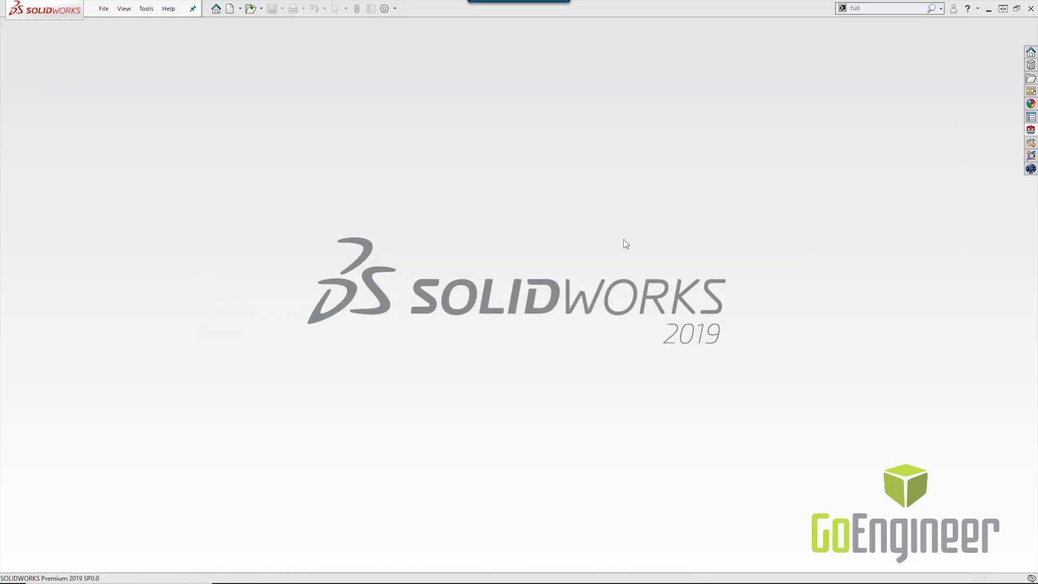
pyautogui.click(1031, 130)
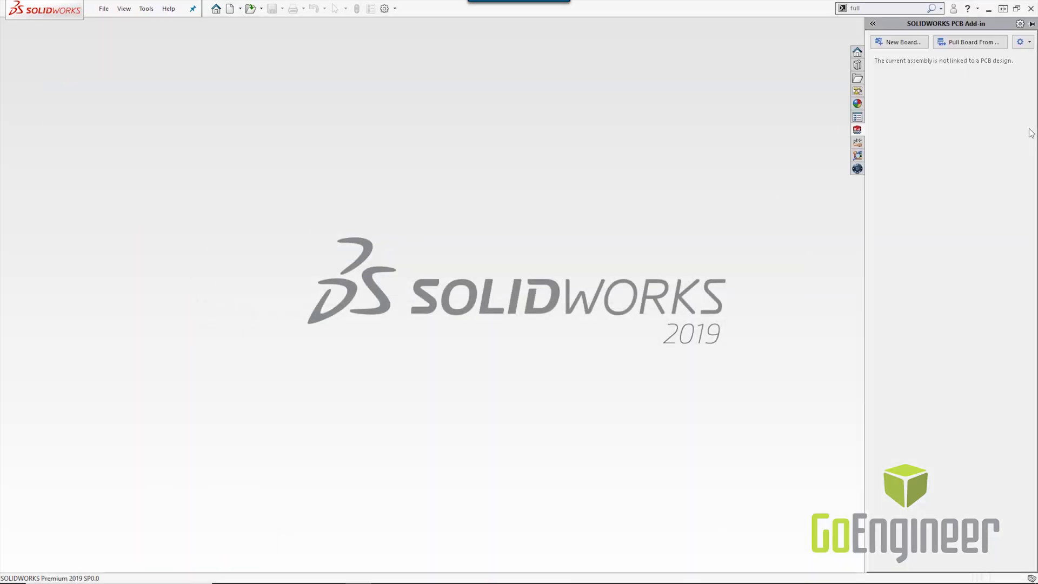
pyautogui.click(894, 43)
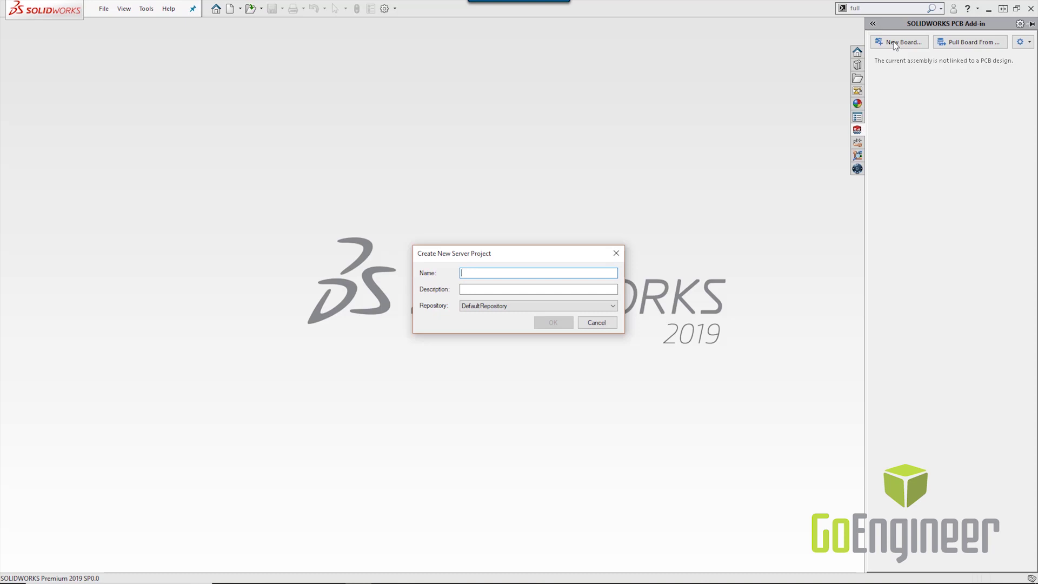
pyautogui.write('MOW')
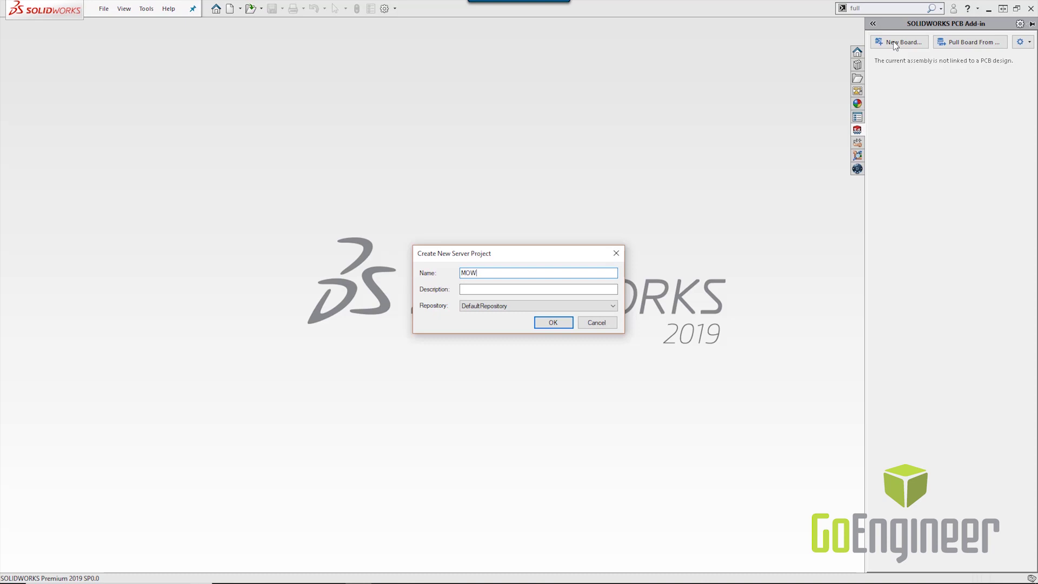
pyautogui.write('PCB')
pyautogui.write('MECHANICAL WORKS PCB')
pyautogui.press('Return')
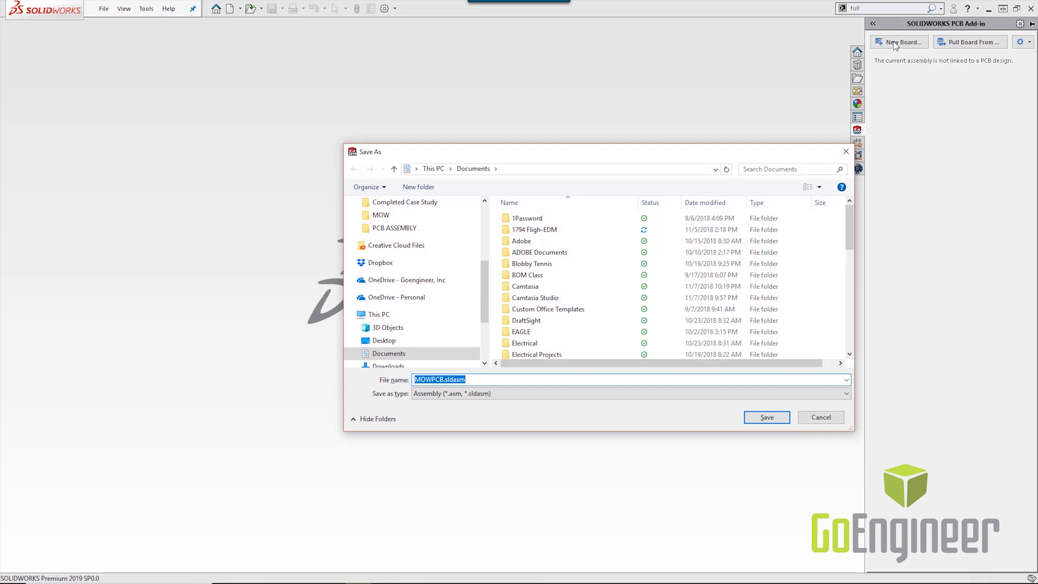
# Step: Create a folder named MOWPCB in Documents and save the board assembly in it as MOWPCB.sldasm
pyautogui.click(386, 355)
pyautogui.click(417, 186)
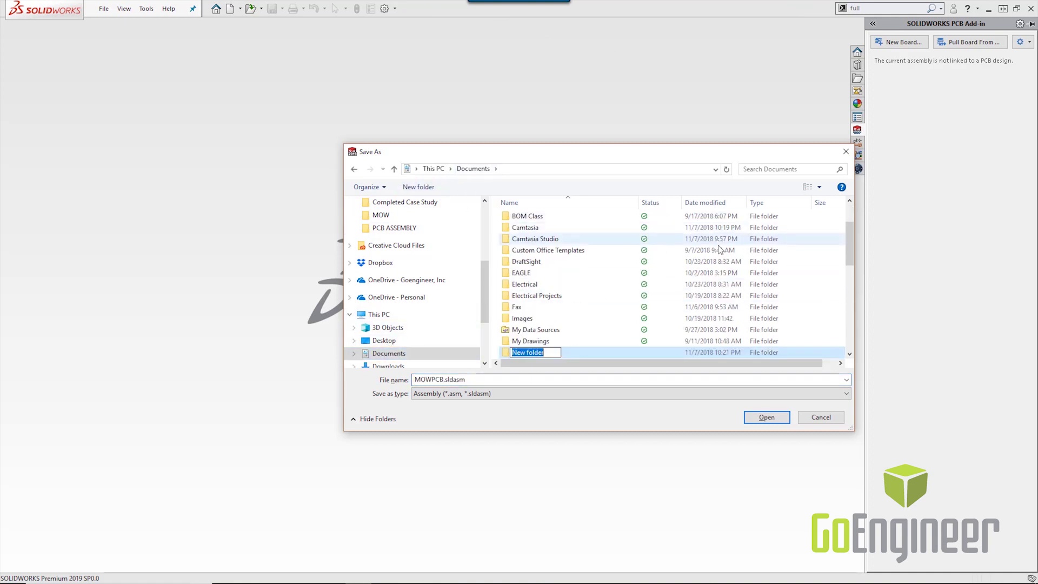
pyautogui.write('MOWPCB')
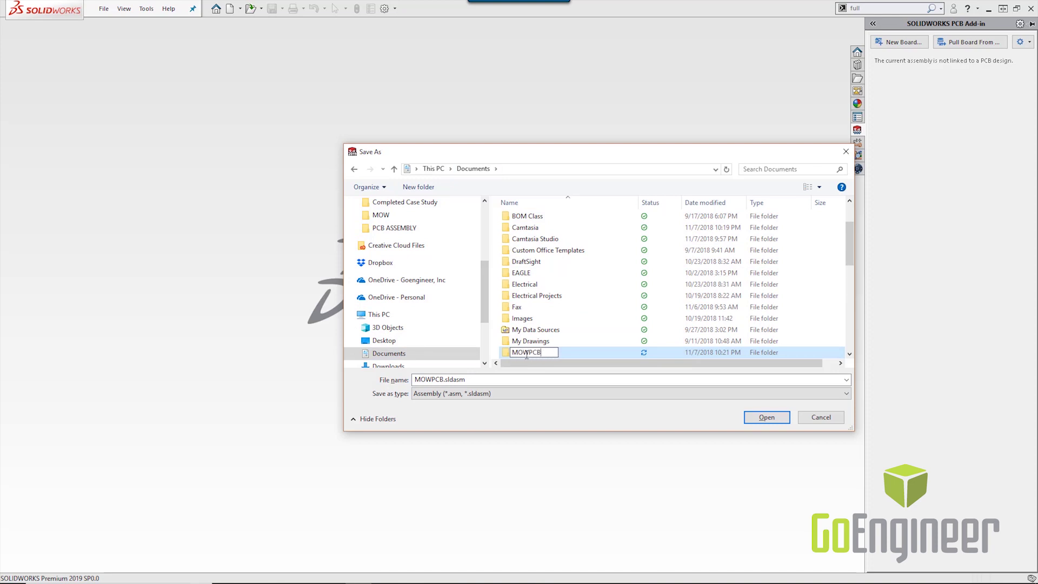
pyautogui.press('Return')
pyautogui.doubleClick(506, 331)
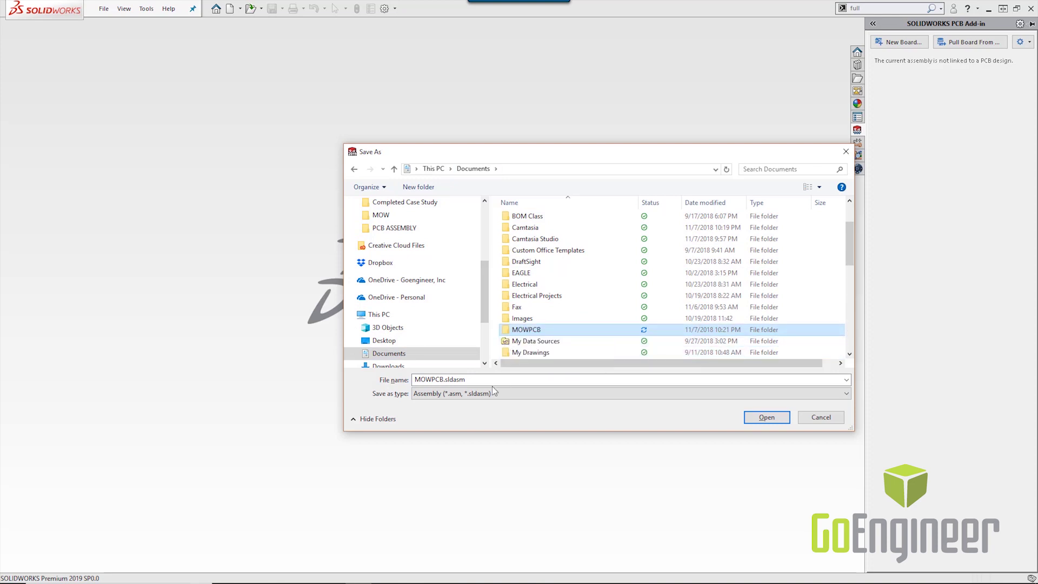
pyautogui.click(774, 419)
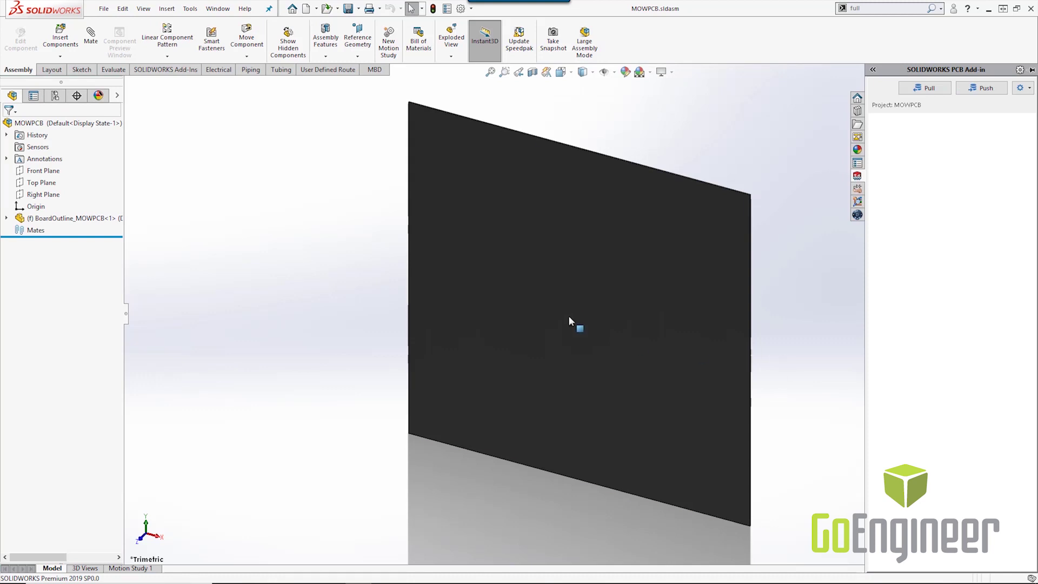
# Step: Edit the board outline's sketch, shrink the rectangle to about 2.59 by 1.70 in, and view it from the front
pyautogui.click(569, 299)
pyautogui.click(623, 267)
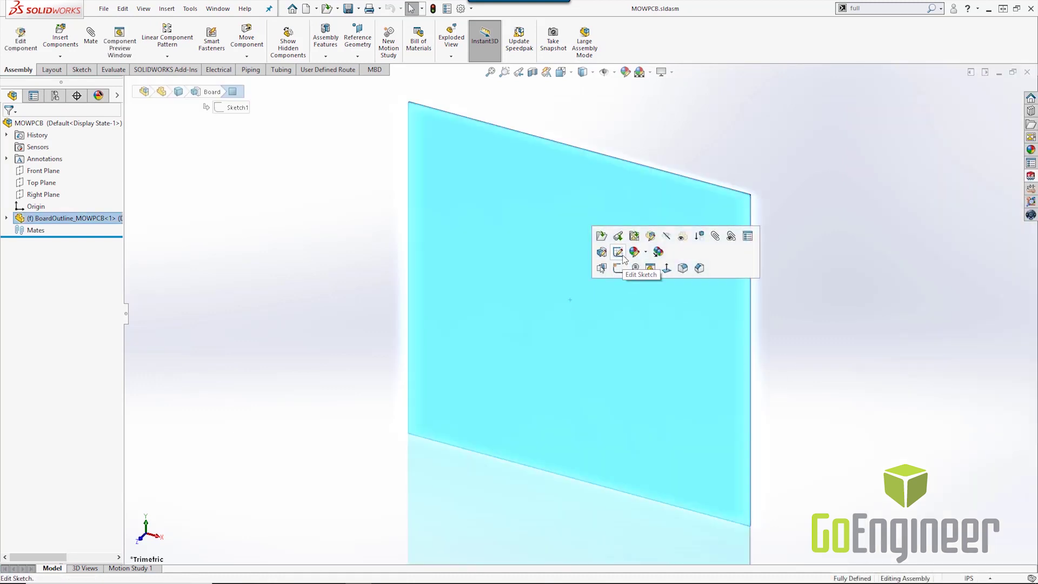
pyautogui.moveTo(639, 163)
pyautogui.mouseDown()
pyautogui.moveTo(605, 347)
pyautogui.moveTo(757, 438)
pyautogui.moveTo(634, 426)
pyautogui.mouseUp()
pyautogui.click(703, 435)
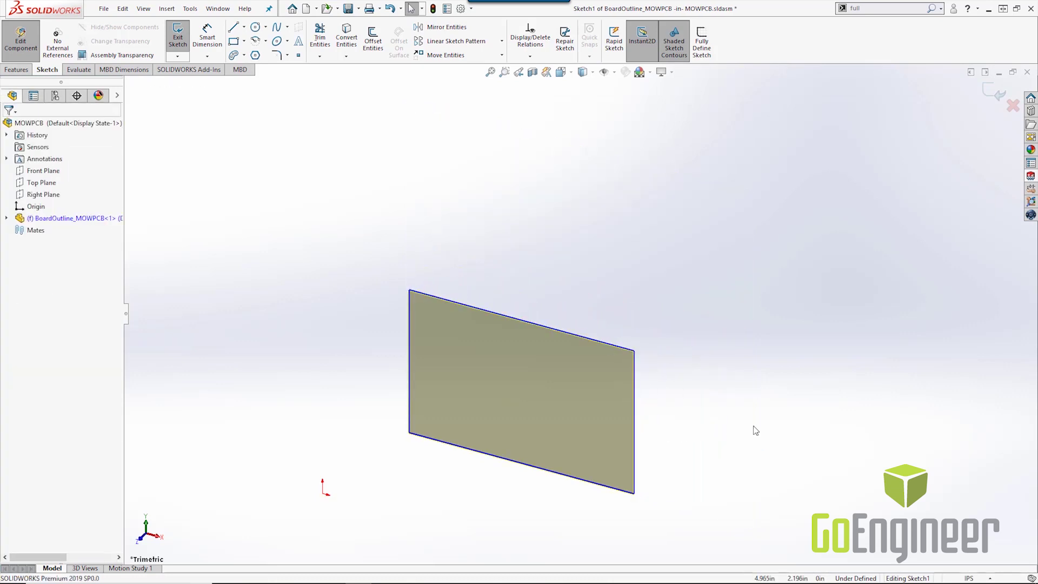
pyautogui.press('space')
pyautogui.click(692, 437)
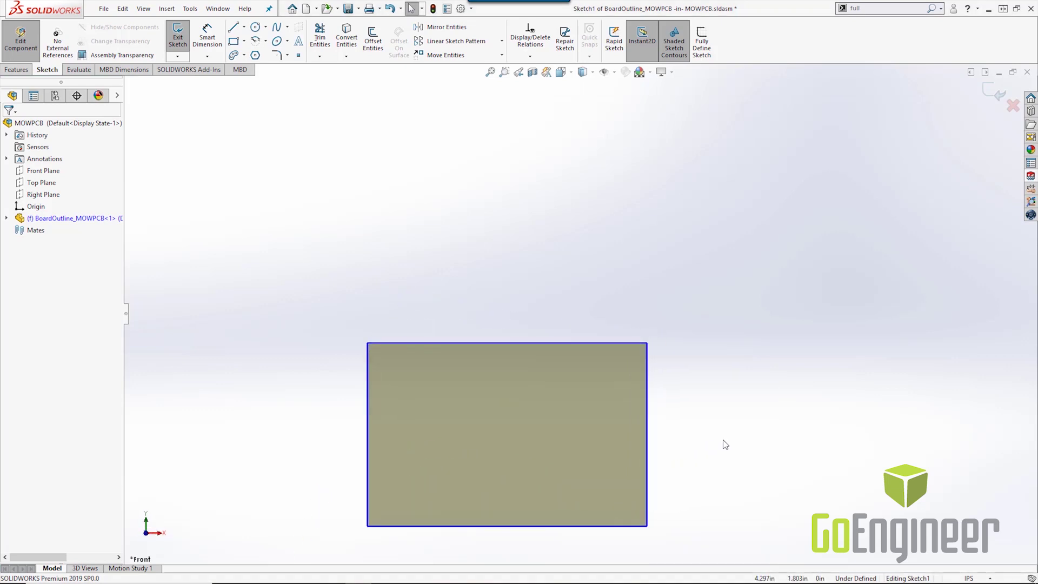
pyautogui.keyDown('ctrl'); pyautogui.moveTo(725, 441); pyautogui.dragTo(762, 290, button='middle'); pyautogui.keyUp('ctrl')
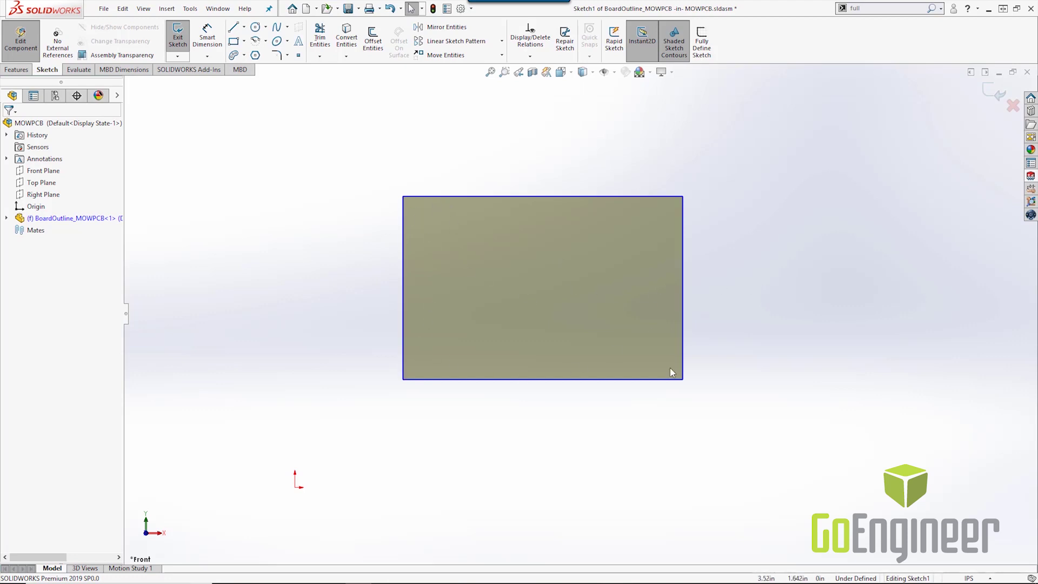
# Step: Fillet all four corners of the board outline sketch with a 0.25 in radius
pyautogui.click(277, 54)
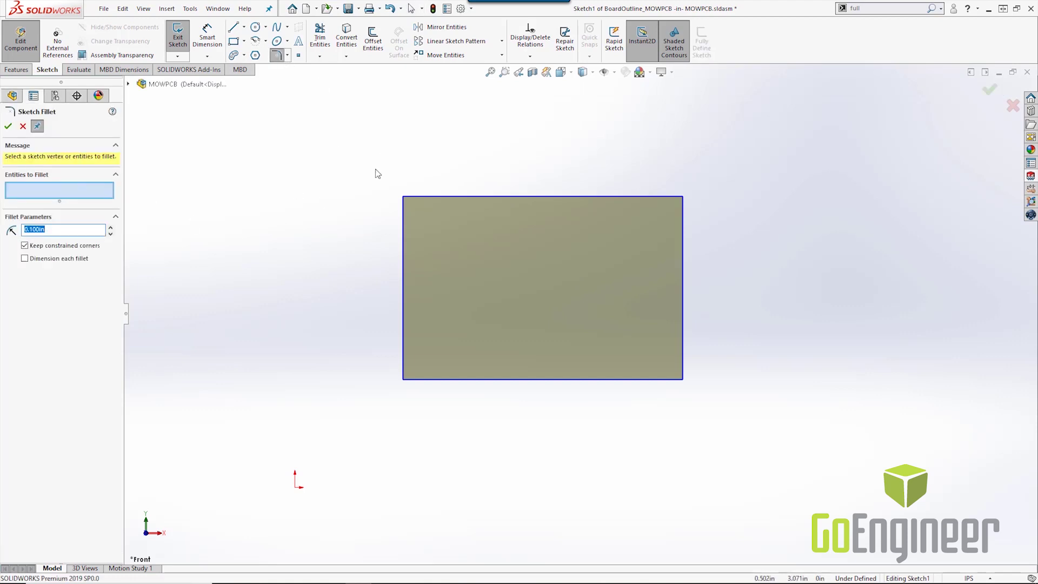
pyautogui.moveTo(817, 413); pyautogui.dragTo(827, 430)
pyautogui.doubleClick(59, 257)
pyautogui.write('0.25')
pyautogui.press('Return')
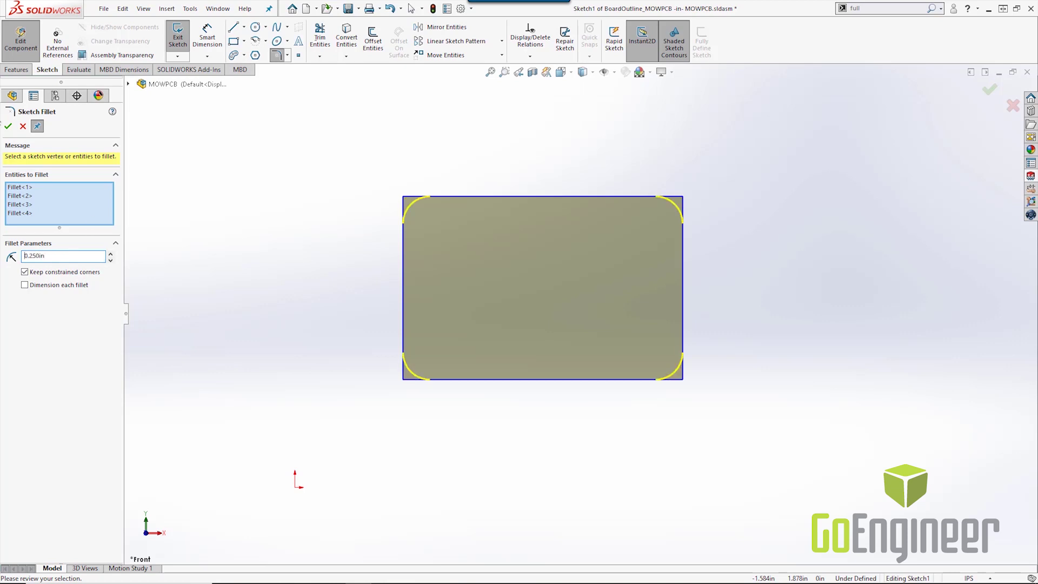
pyautogui.click(8, 126)
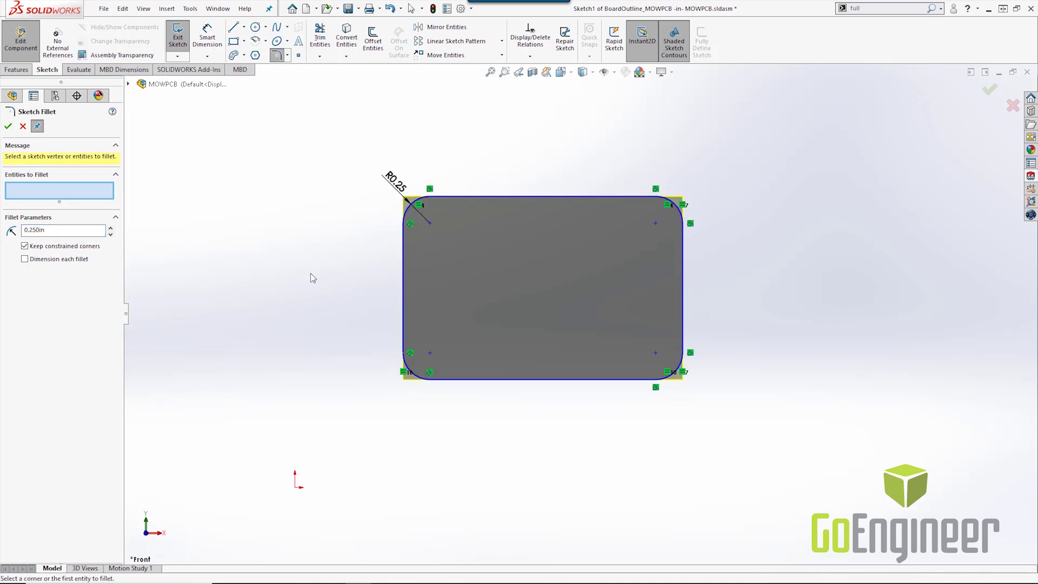
pyautogui.click(8, 126)
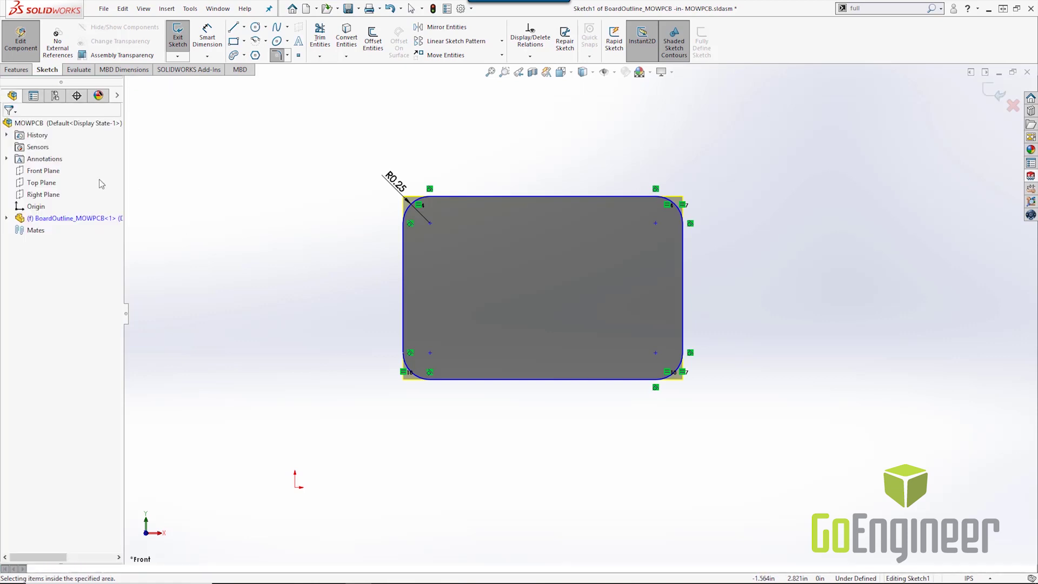
# Step: Fully define all entities of the board sketch with automatically calculated relations and baseline dimensions from the origin
pyautogui.press('s')
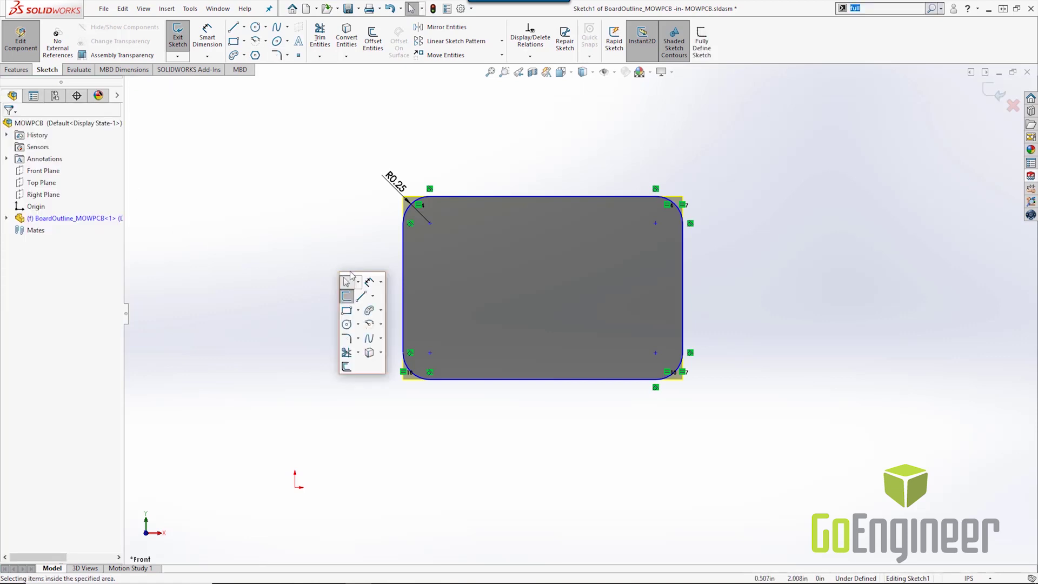
pyautogui.write('FULLY')
pyautogui.press('Return')
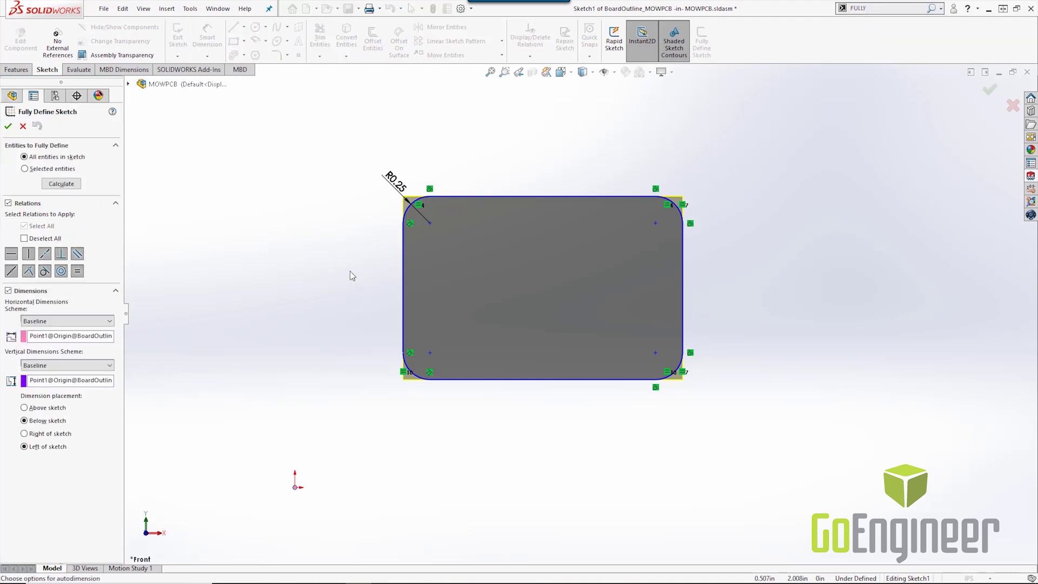
pyautogui.click(68, 185)
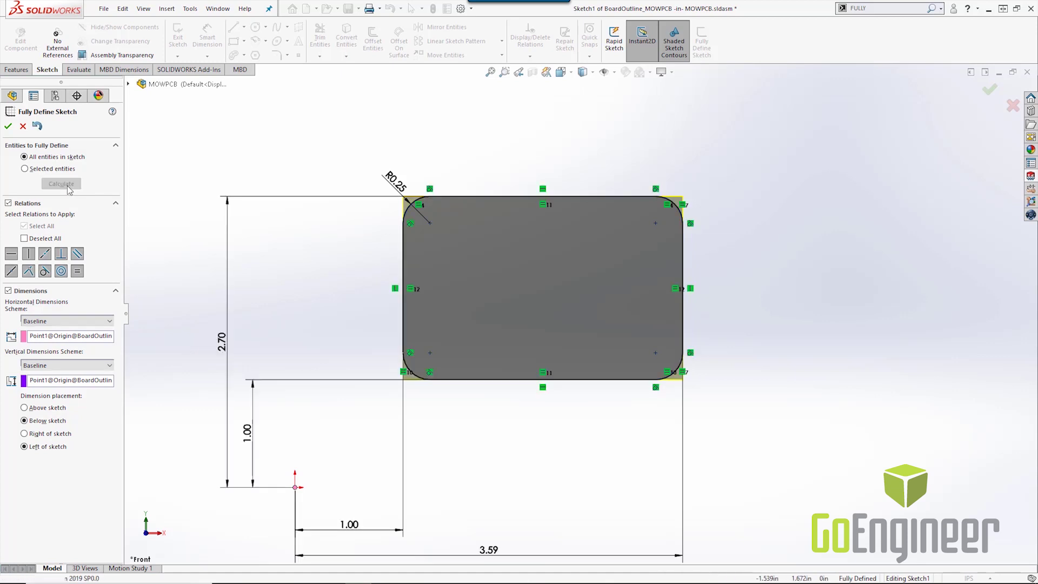
pyautogui.click(9, 127)
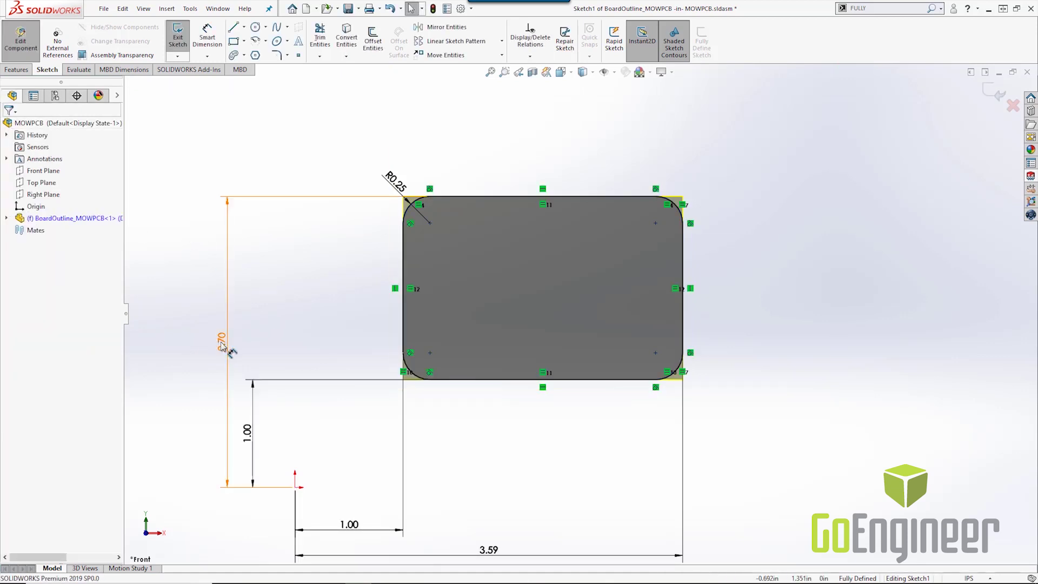
# Step: Set the dimensions from the origin to the board's upper edge to 3 in and to its far side edge to 4 in
pyautogui.click(222, 343)
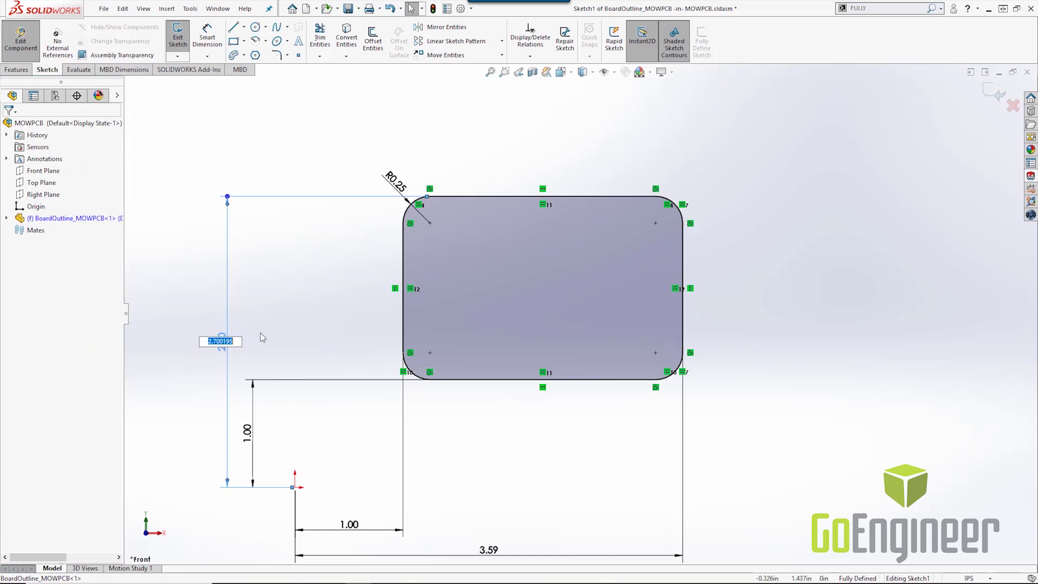
pyautogui.write('3')
pyautogui.press('Return')
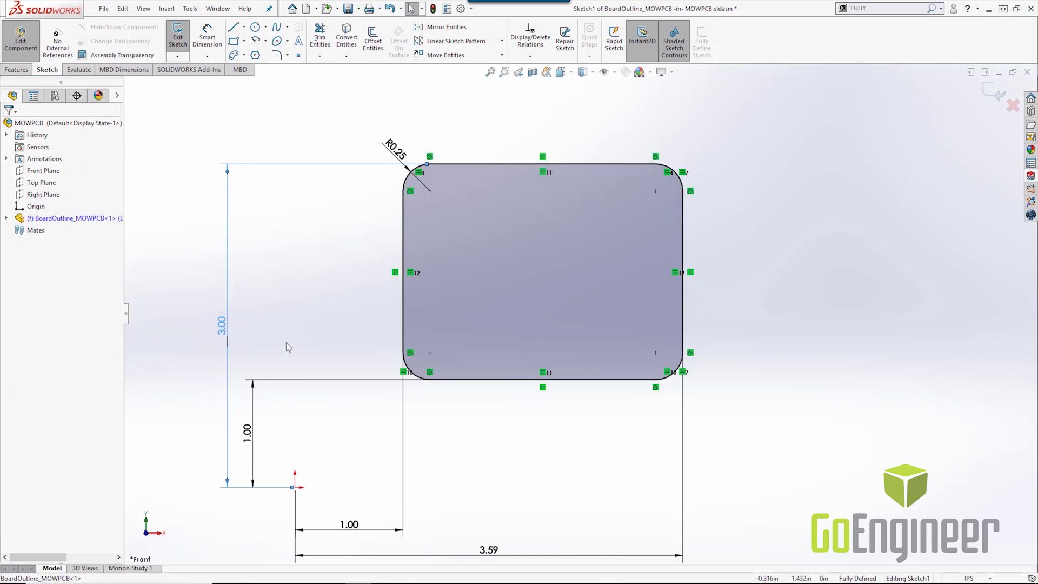
pyautogui.click(475, 550)
pyautogui.write('4')
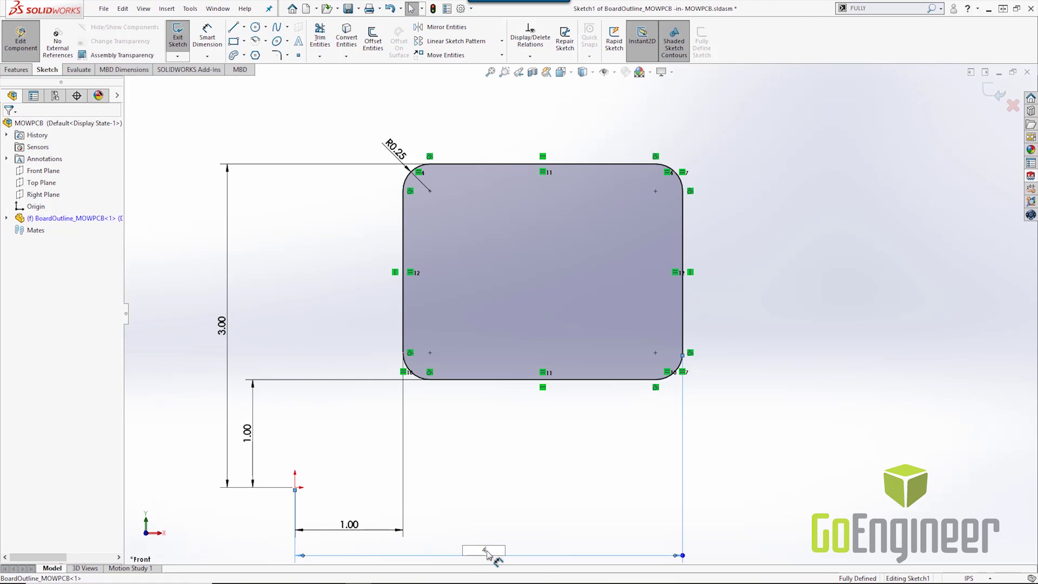
pyautogui.press('Return')
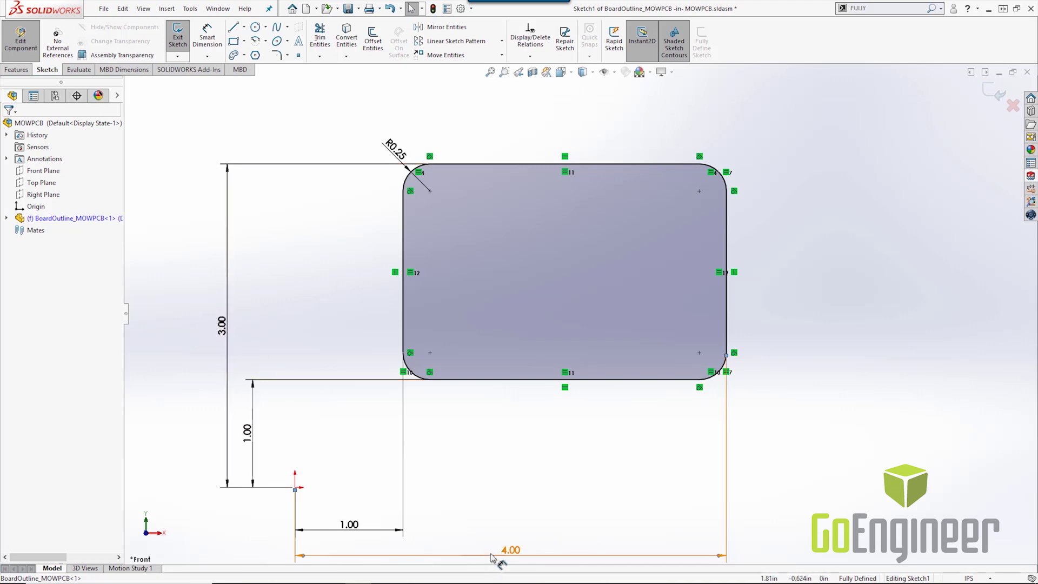
# Step: Reattach the overall height and width dimensions from the origin to the board's own edges, space them out, and finish editing the board
pyautogui.click(228, 270)
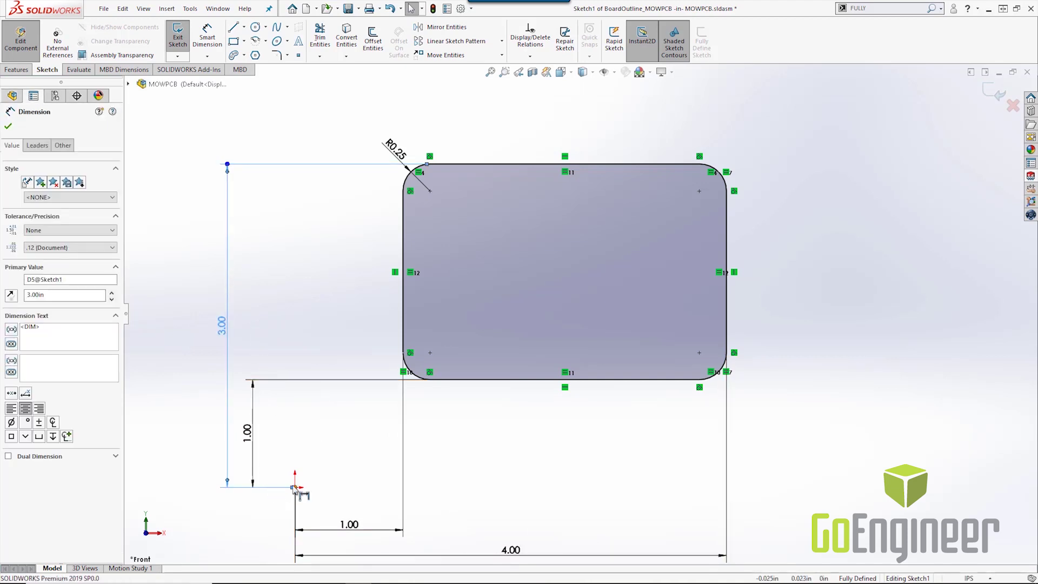
pyautogui.moveTo(293, 487); pyautogui.dragTo(448, 381)
pyautogui.click(577, 555)
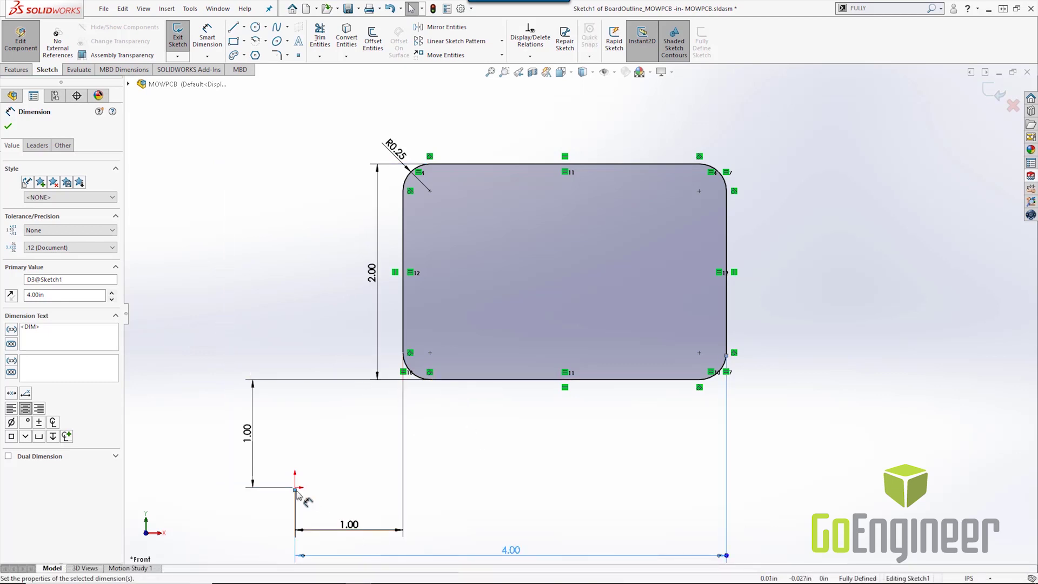
pyautogui.moveTo(295, 489); pyautogui.dragTo(403, 378)
pyautogui.moveTo(564, 410); pyautogui.dragTo(566, 433)
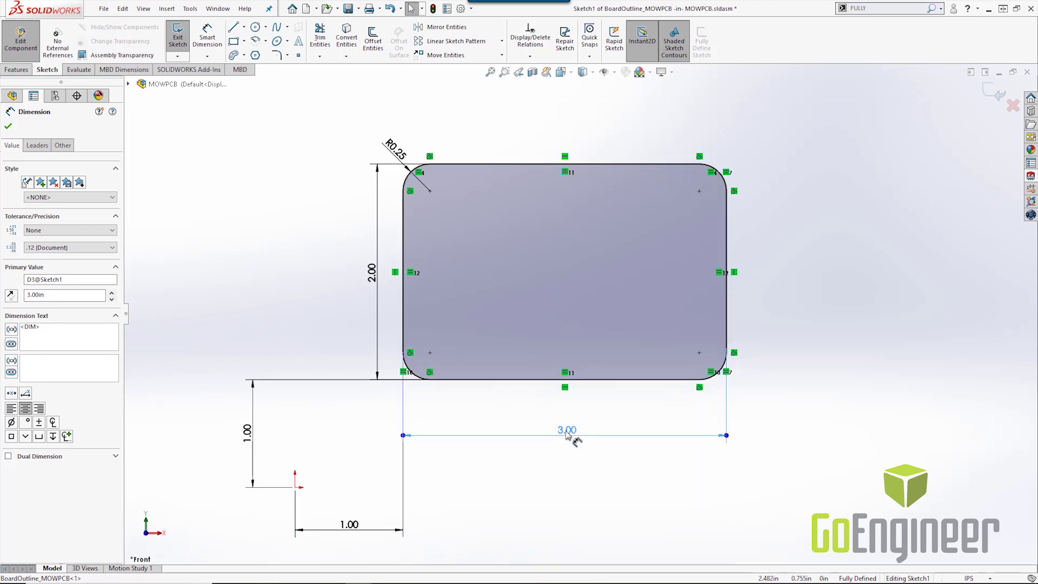
pyautogui.moveTo(373, 286); pyautogui.dragTo(355, 287)
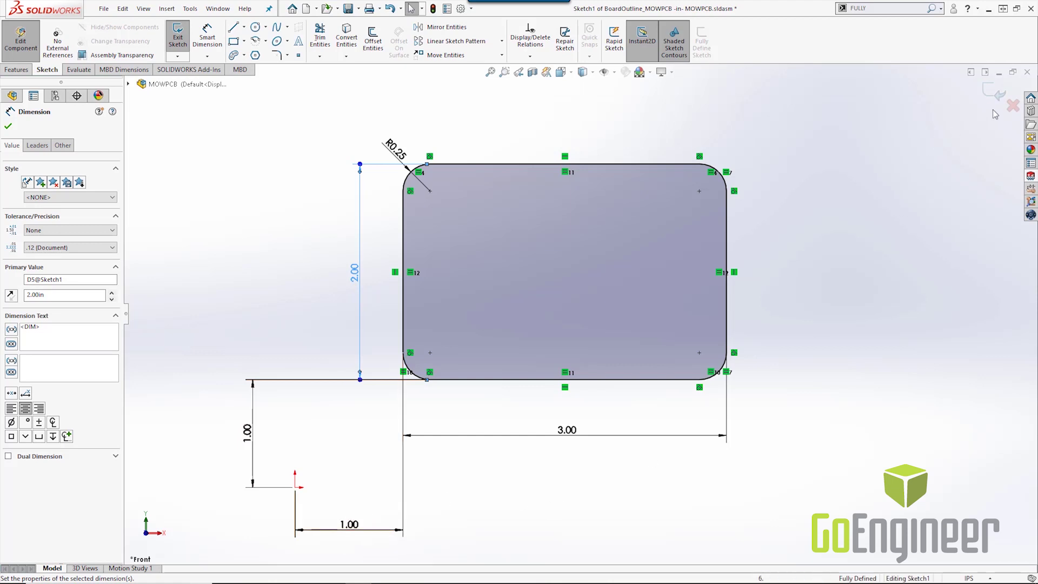
pyautogui.click(997, 93)
pyautogui.click(998, 93)
pyautogui.click(995, 92)
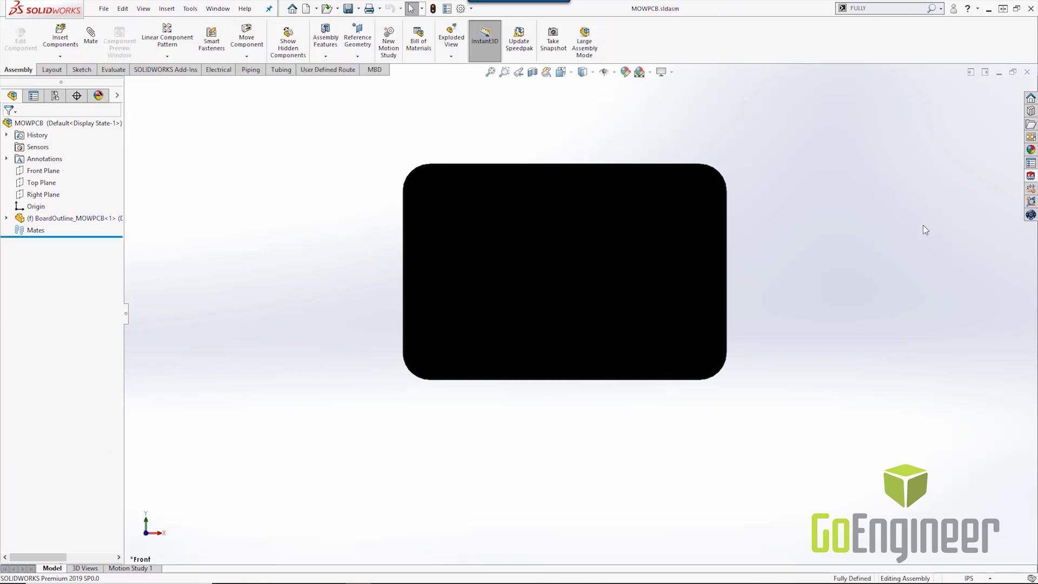
# Step: Push the board to the MOWPCB project with the comment "BOARD SHAPE DEFINED"
pyautogui.click(1030, 176)
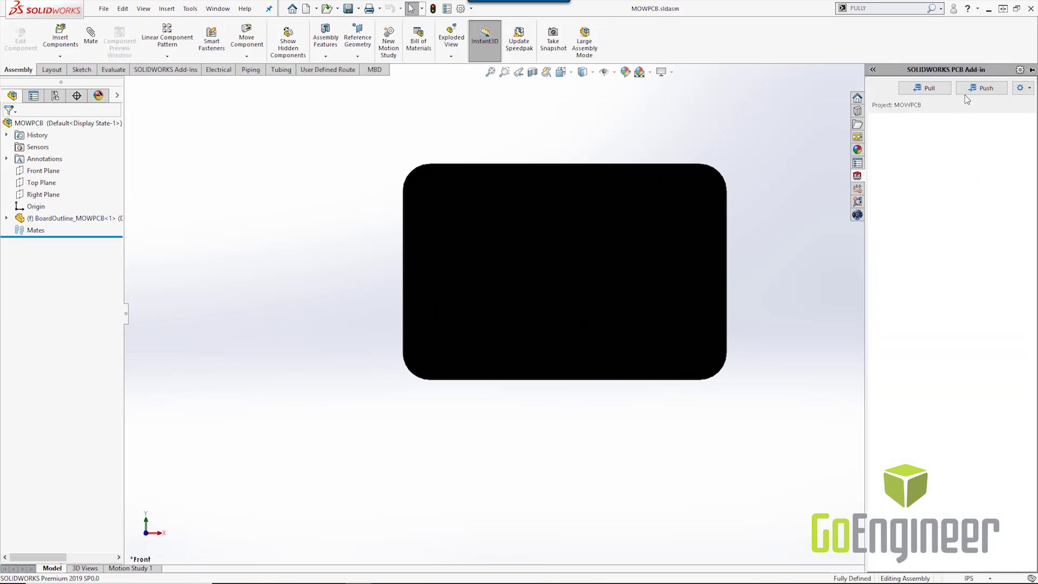
pyautogui.click(978, 88)
pyautogui.click(949, 167)
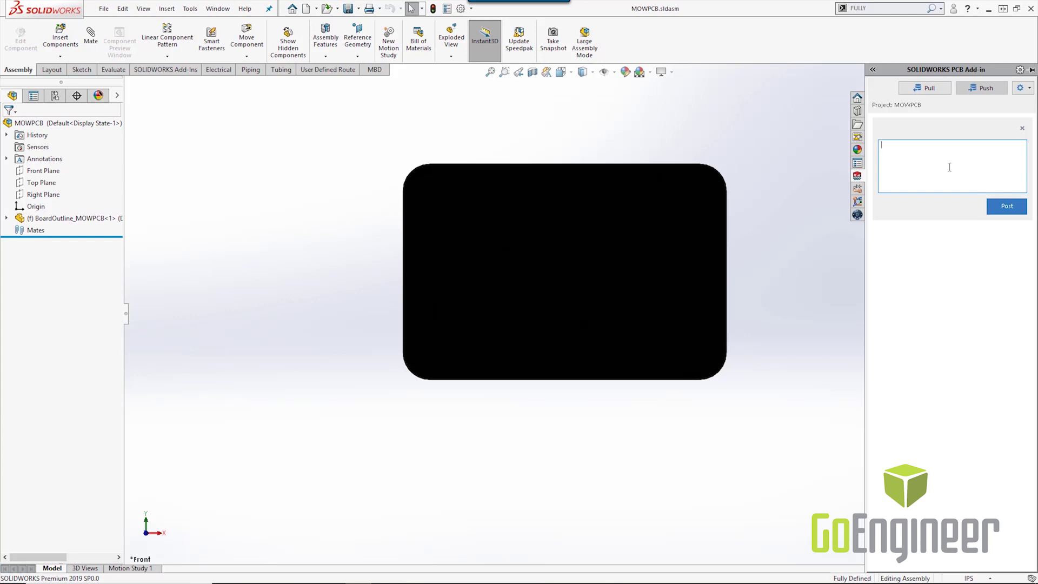
pyautogui.write('BOARD SHAPE DEFINED')
pyautogui.click(1014, 208)
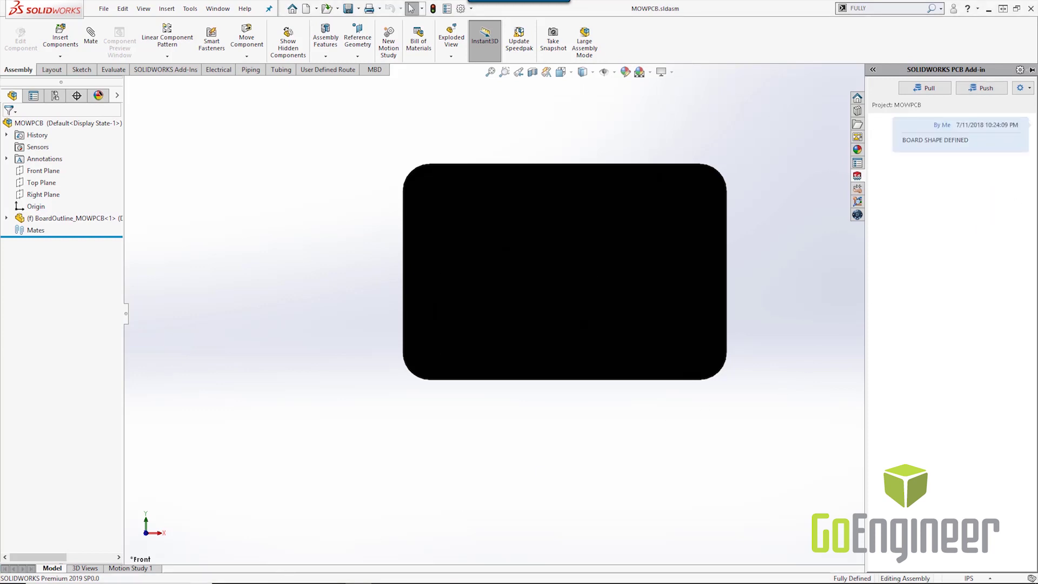
# Step: Switch to SOLIDWORKS PCB and open the managed project MOWPCB
pyautogui.moveTo(396, 578)
pyautogui.click(393, 577)
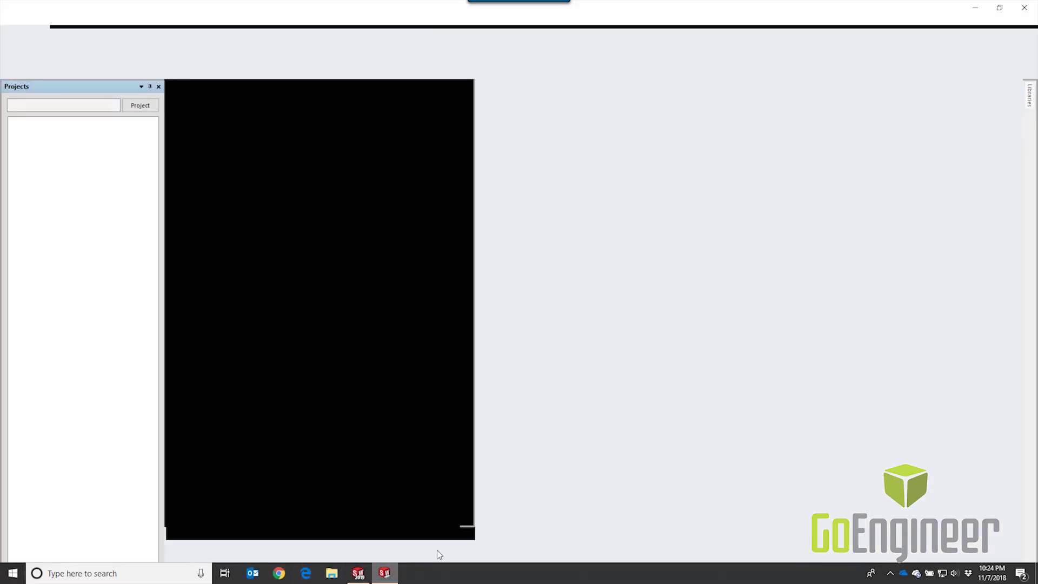
pyautogui.click(16, 23)
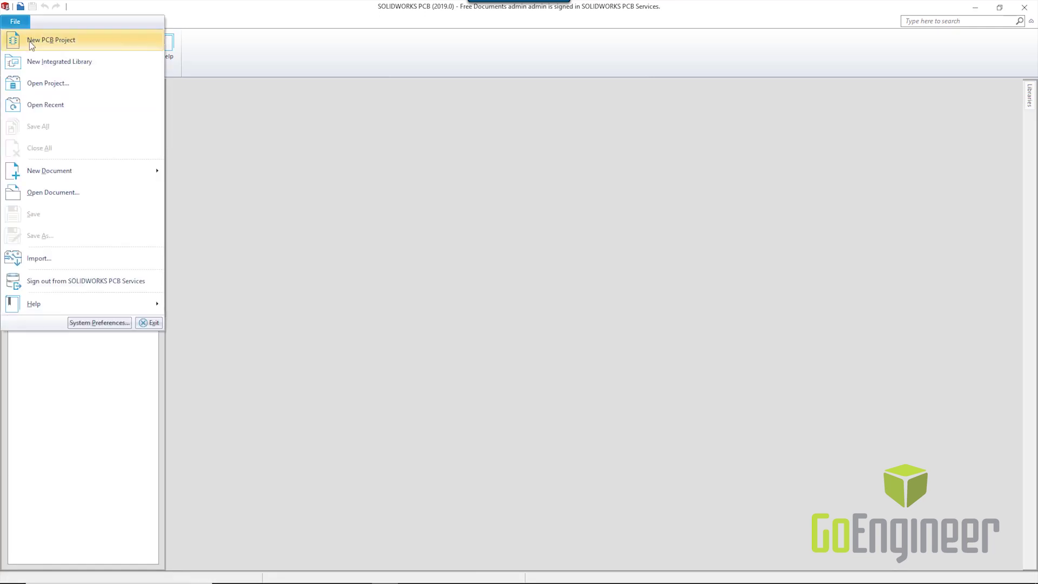
pyautogui.click(72, 83)
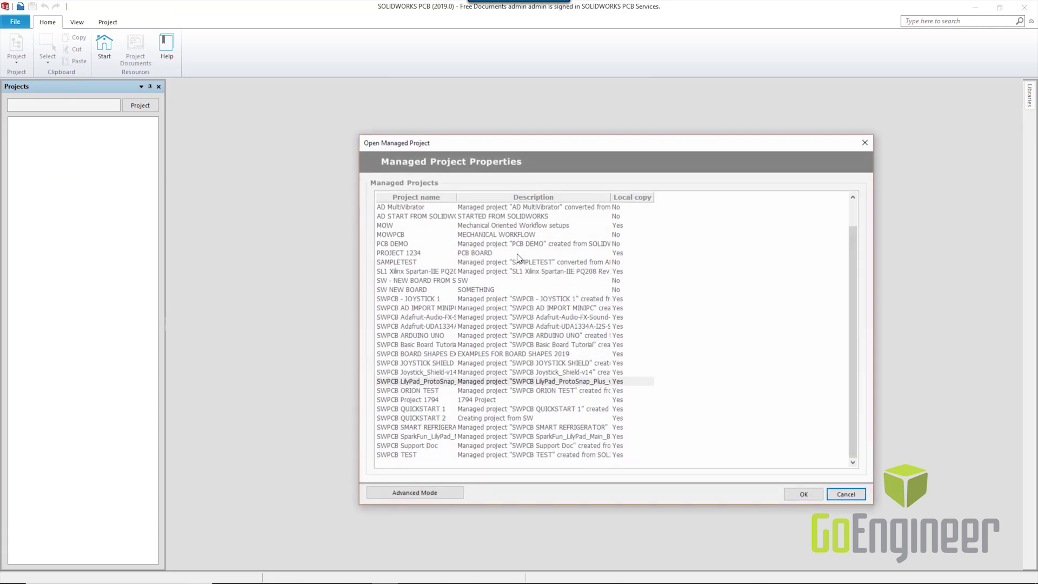
pyautogui.click(404, 254)
pyautogui.press('m')
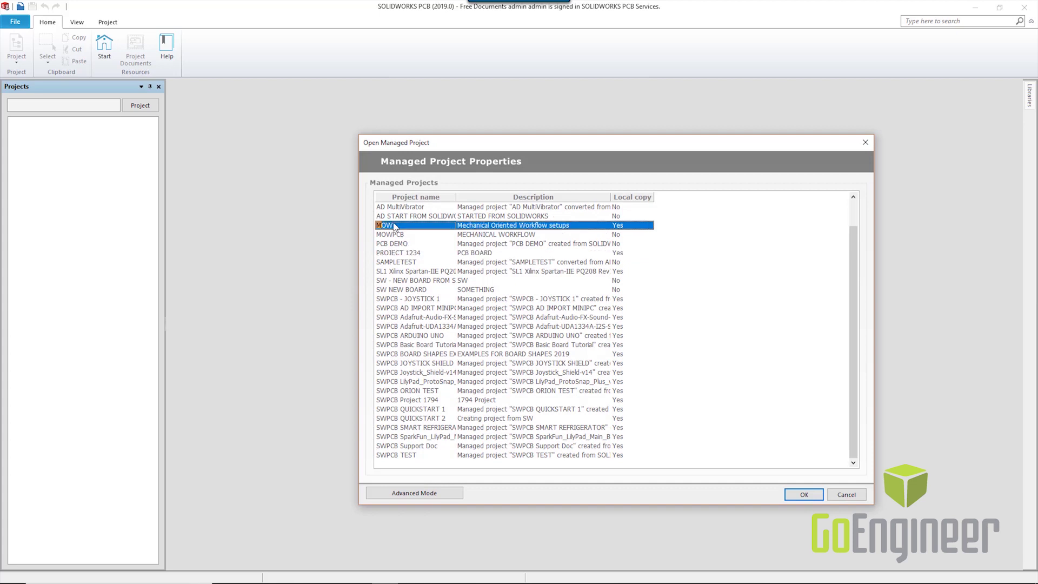
pyautogui.click(400, 236)
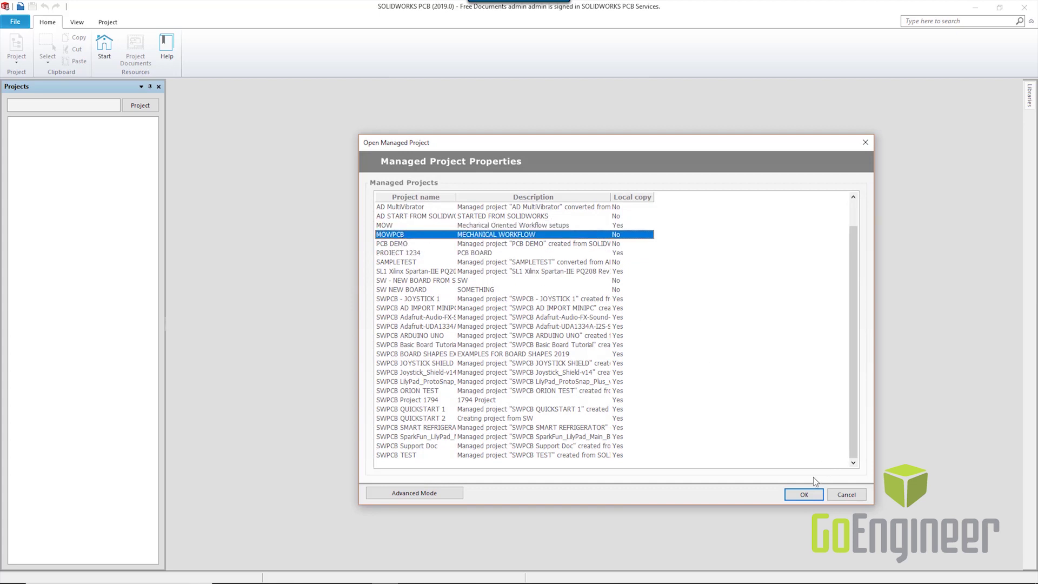
pyautogui.click(802, 494)
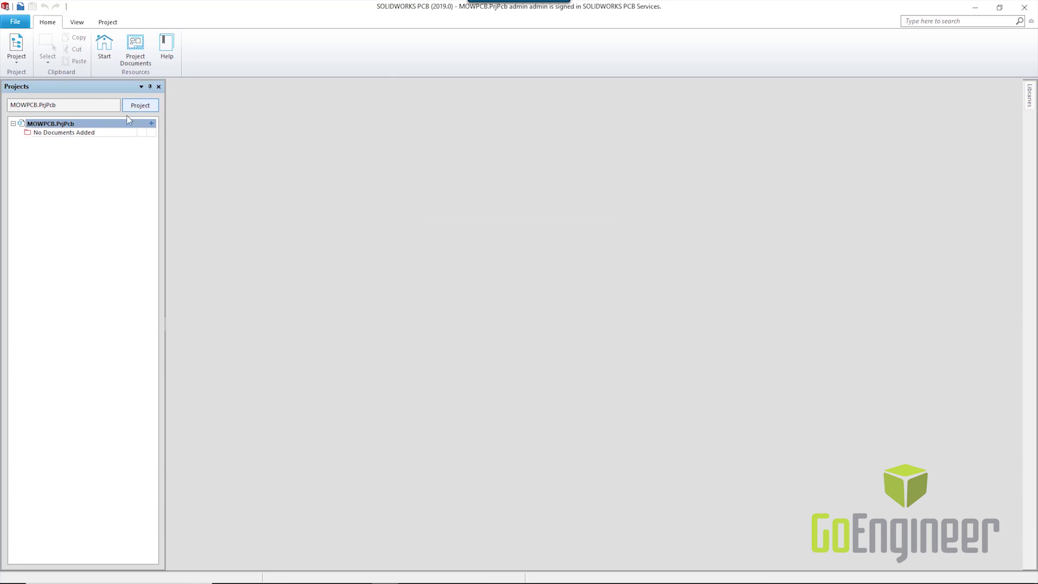
# Step: Add a new PCB document to the MOWPCB project and save it as PCB1.SWPcbDoc
pyautogui.rightClick(61, 125)
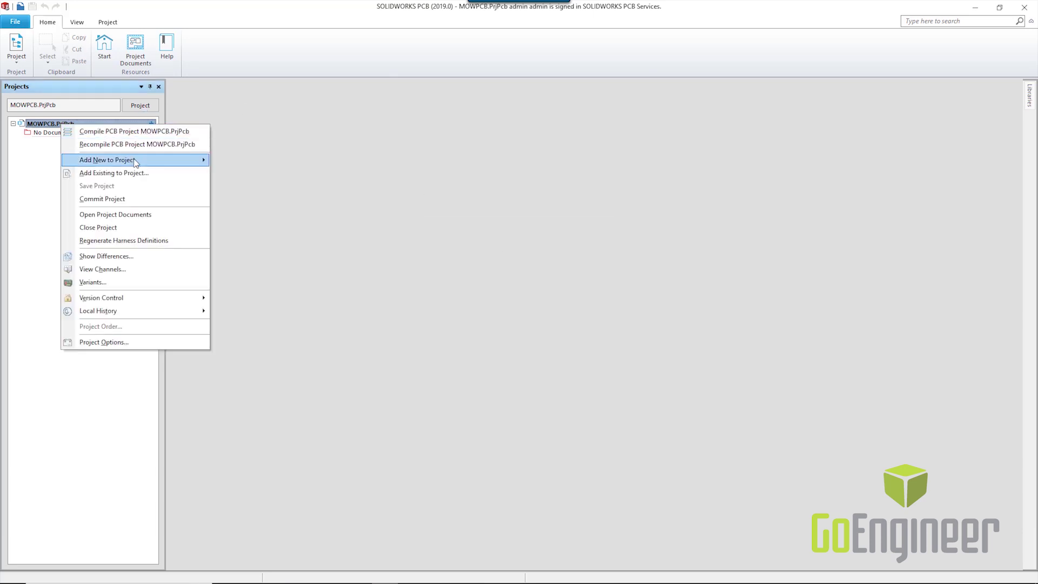
pyautogui.moveTo(181, 161)
pyautogui.click(228, 173)
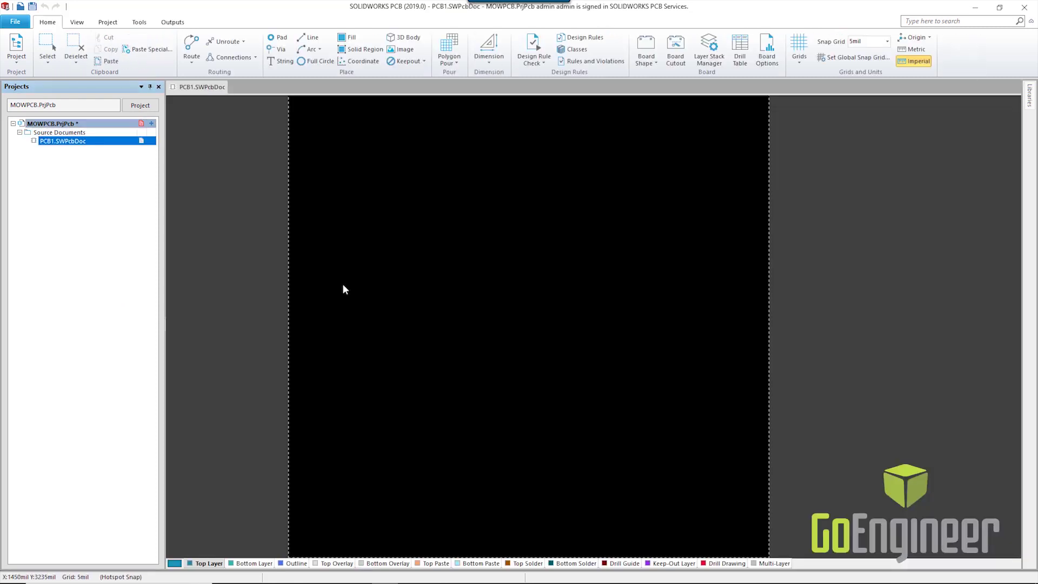
pyautogui.hotkey('ctrl', 's')
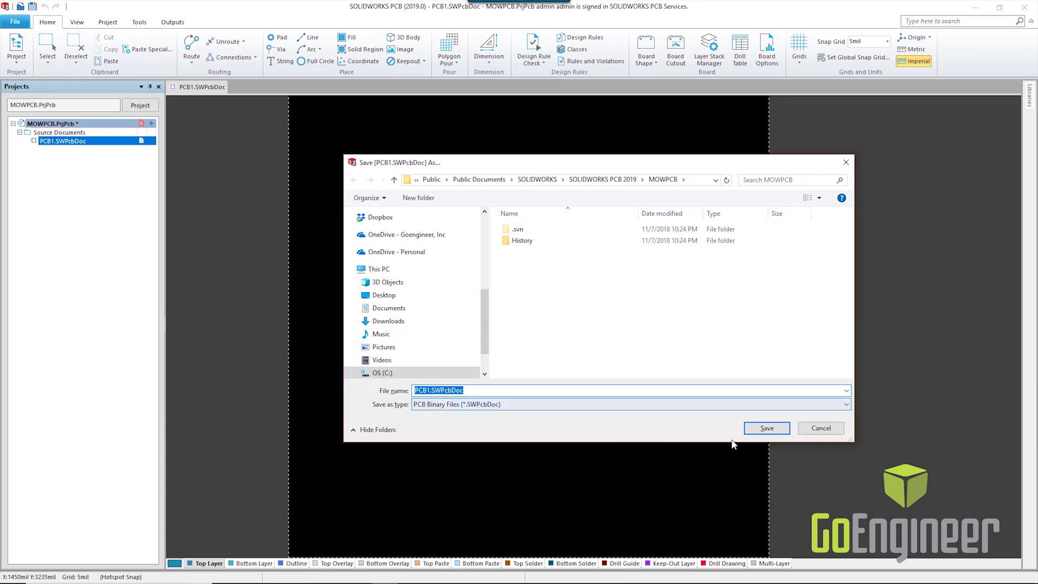
pyautogui.click(773, 431)
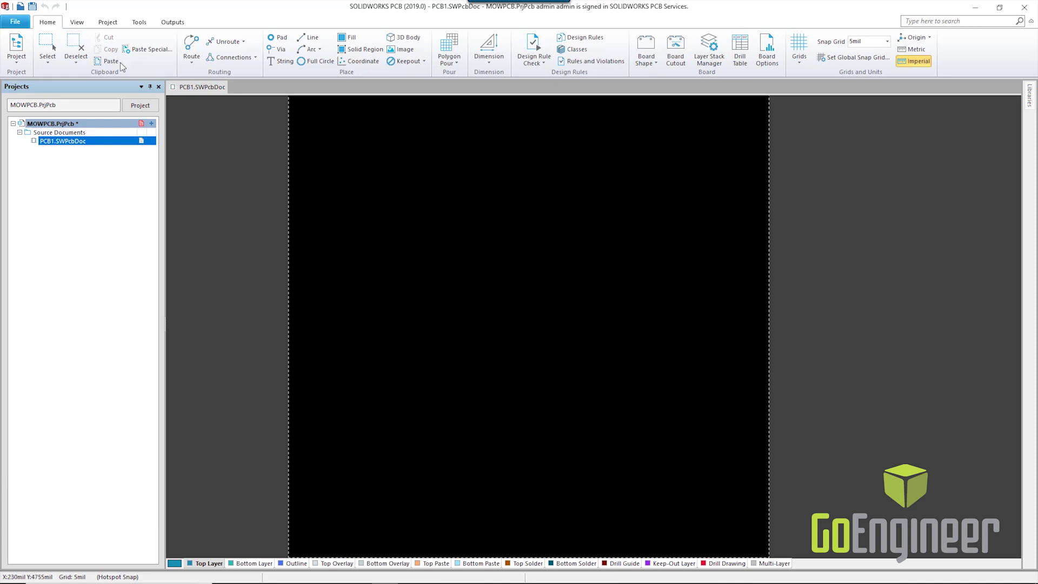
# Step: Review the incoming "BOARD SHAPE DEFINED" changes in the SOLIDWORKS PCB Connector and accept the Board Outline shape change
pyautogui.click(76, 22)
pyautogui.click(50, 57)
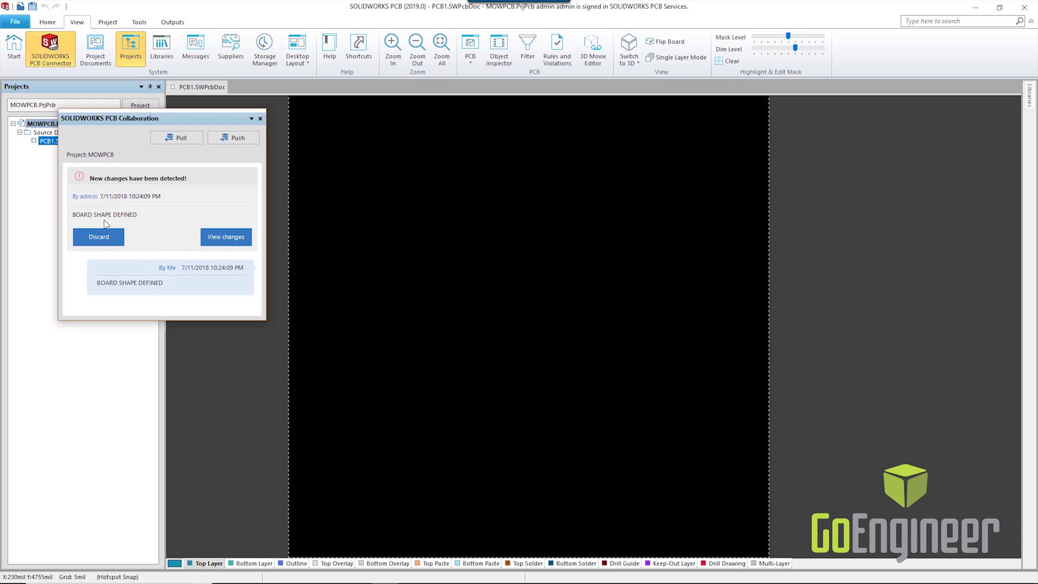
pyautogui.click(217, 234)
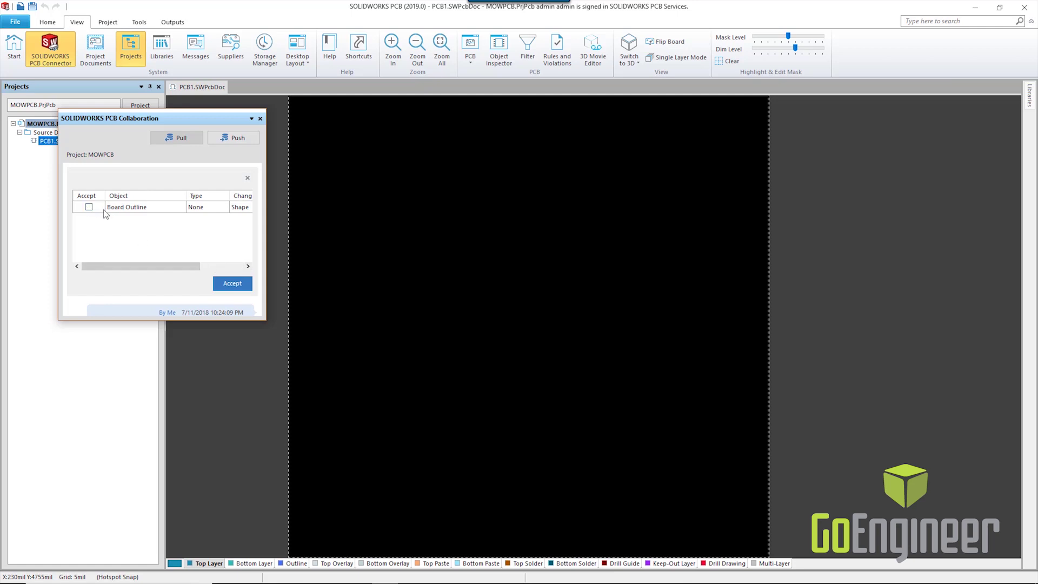
pyautogui.click(127, 209)
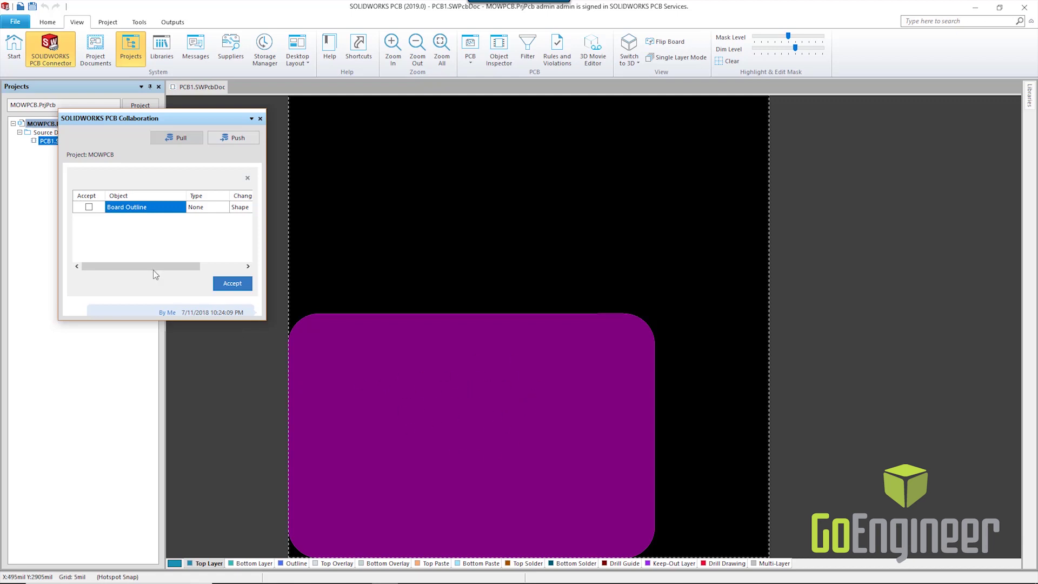
pyautogui.click(88, 207)
pyautogui.click(232, 283)
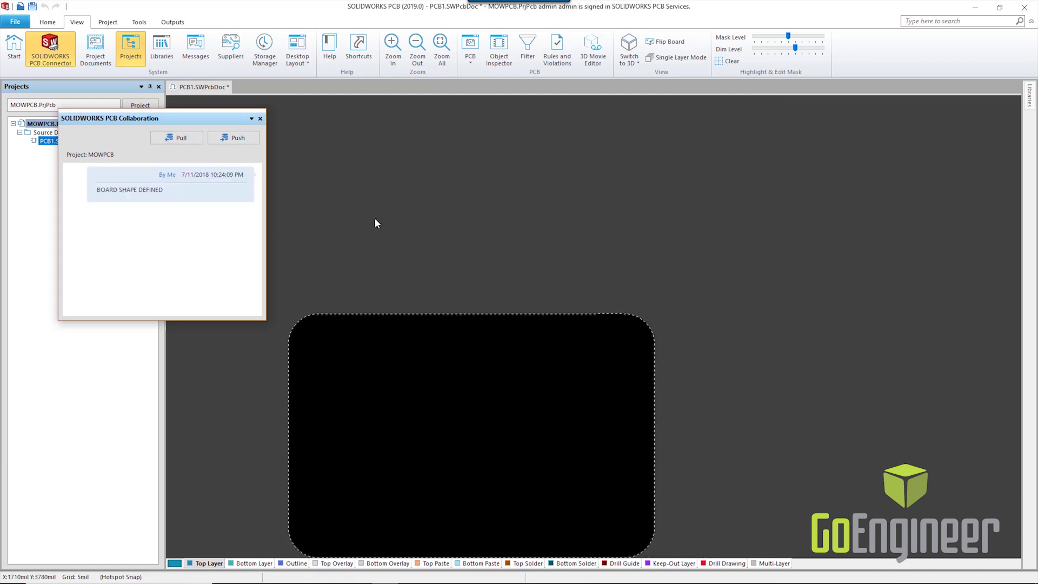
pyautogui.click(260, 119)
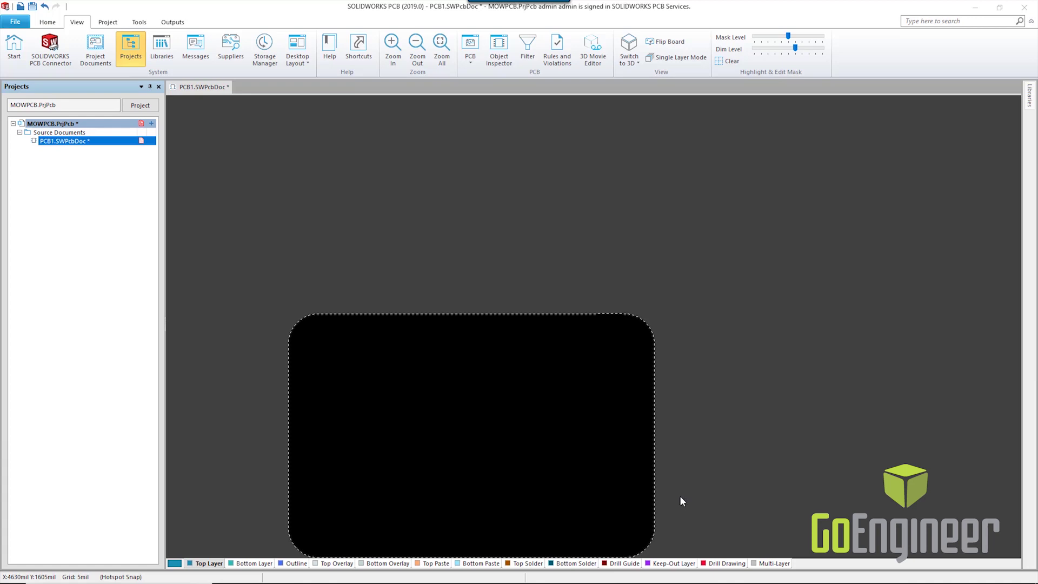
# Step: Switch back to SOLIDWORKS and open the BoardOutline_MOWPCB part from the assembly in its own window
pyautogui.hotkey('alt', 'Tab')
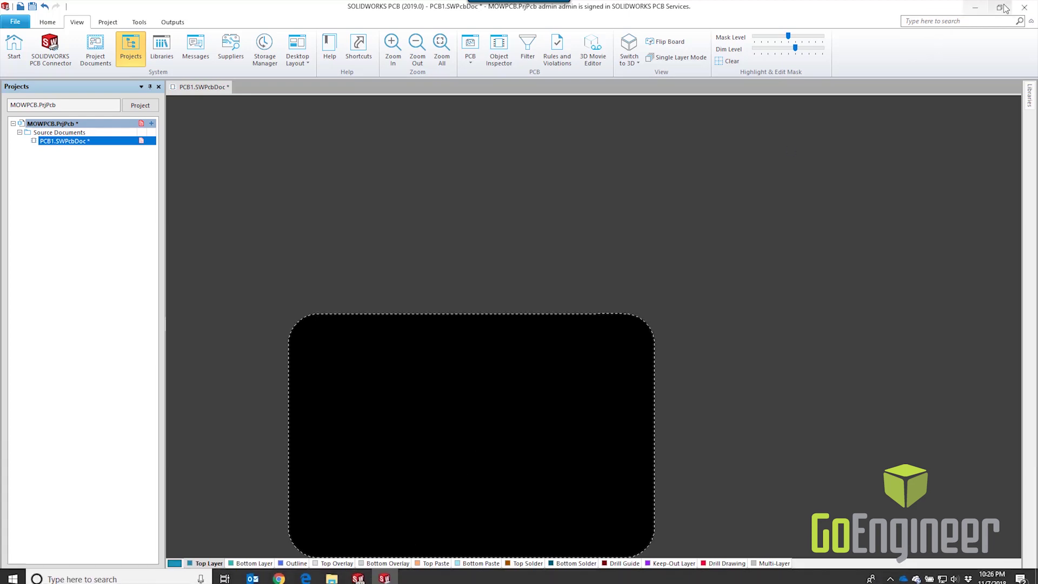
pyautogui.click(975, 7)
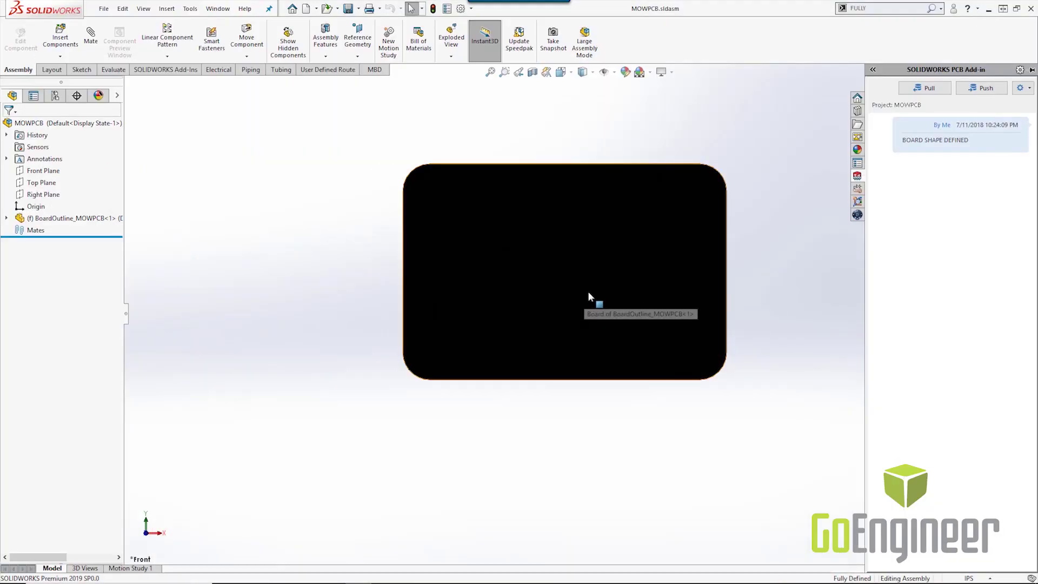
pyautogui.click(591, 285)
pyautogui.click(624, 238)
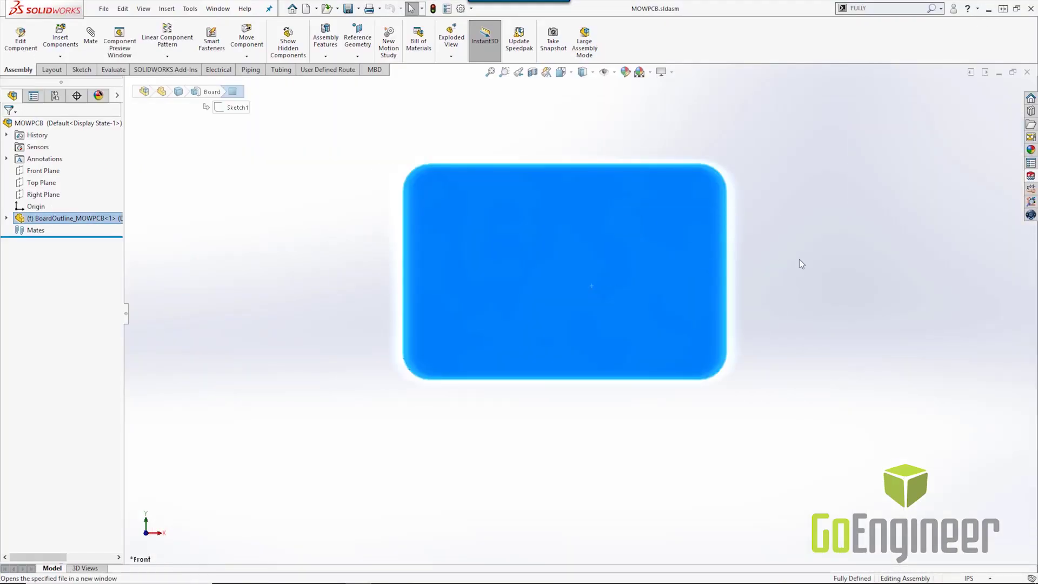
# Step: Start a sketch on the board's front face and draw a circle of about 0.11 in radius concentric with the upper-left rounded corner
pyautogui.click(566, 344)
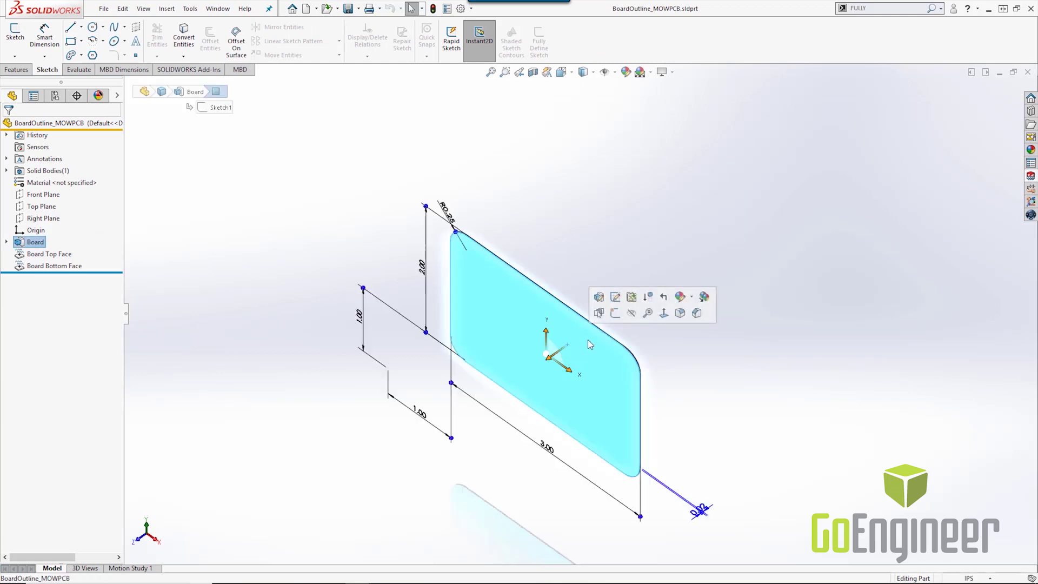
pyautogui.click(615, 316)
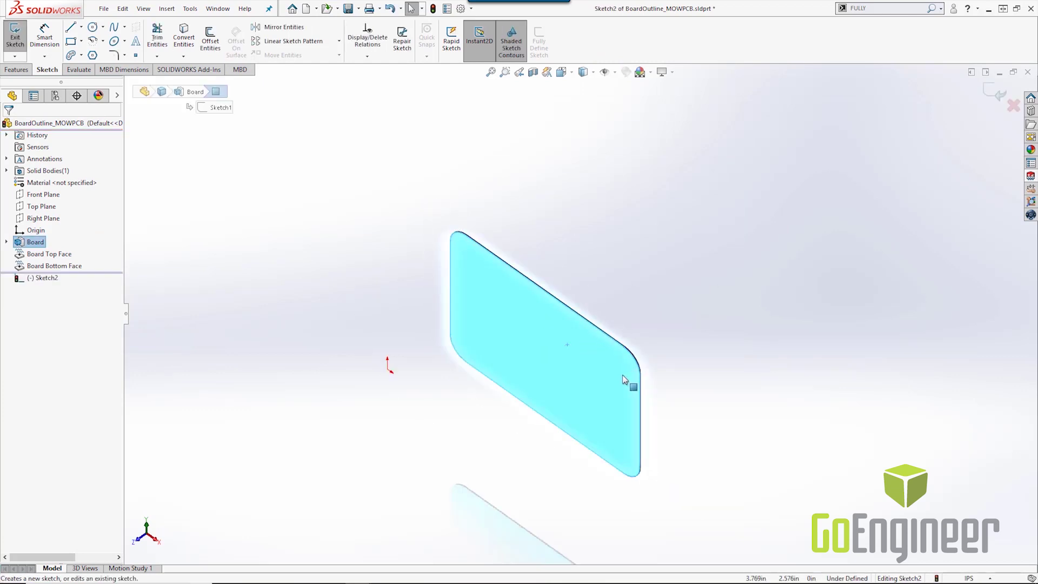
pyautogui.press('space')
pyautogui.click(651, 445)
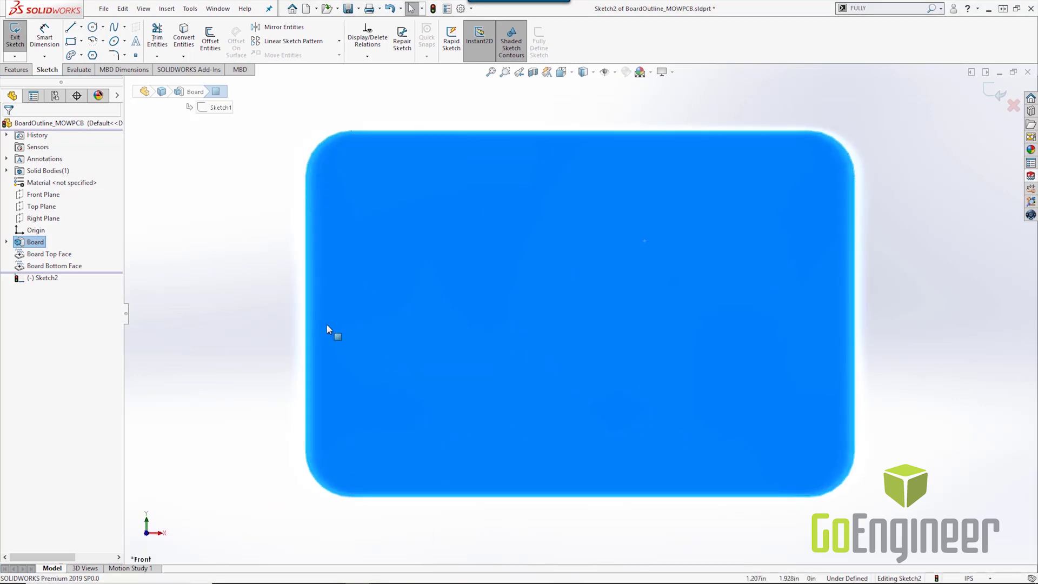
pyautogui.click(93, 27)
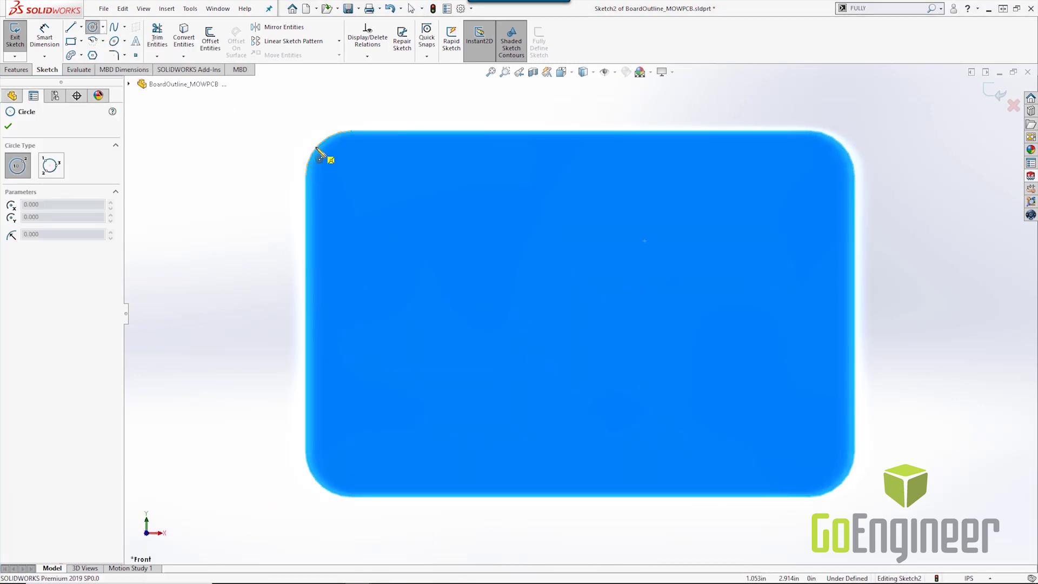
pyautogui.click(350, 176)
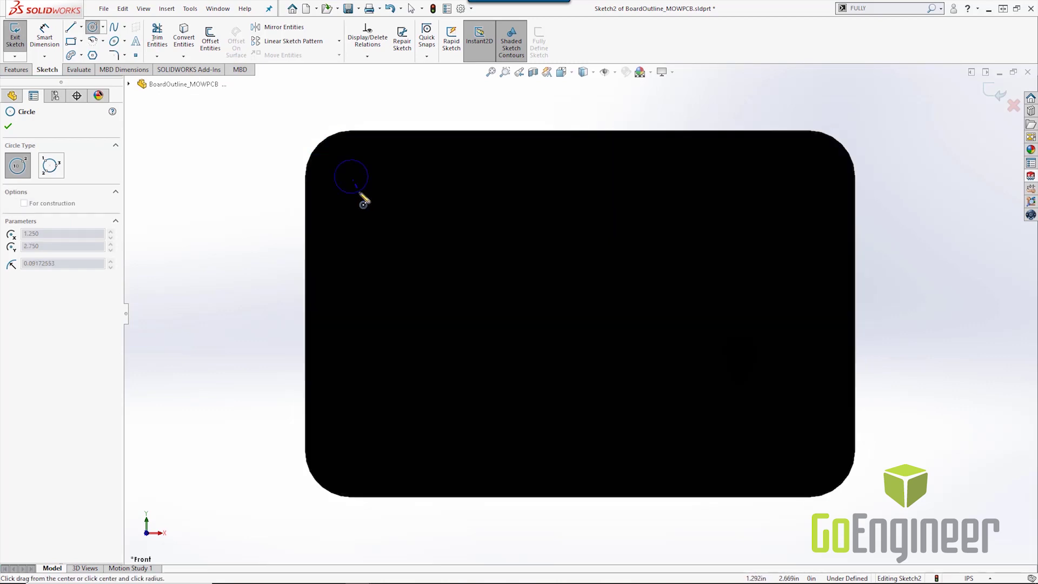
pyautogui.click(361, 196)
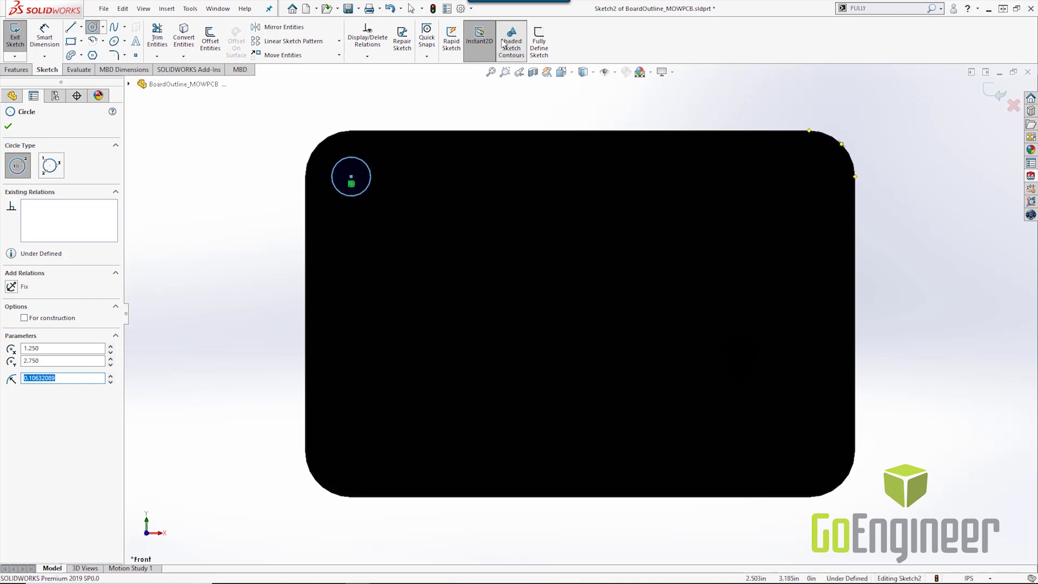
# Step: Show the part with hidden lines removed and sketch circles of about 0.07 to 0.11 in radius concentric with the board's other three corners
pyautogui.click(593, 72)
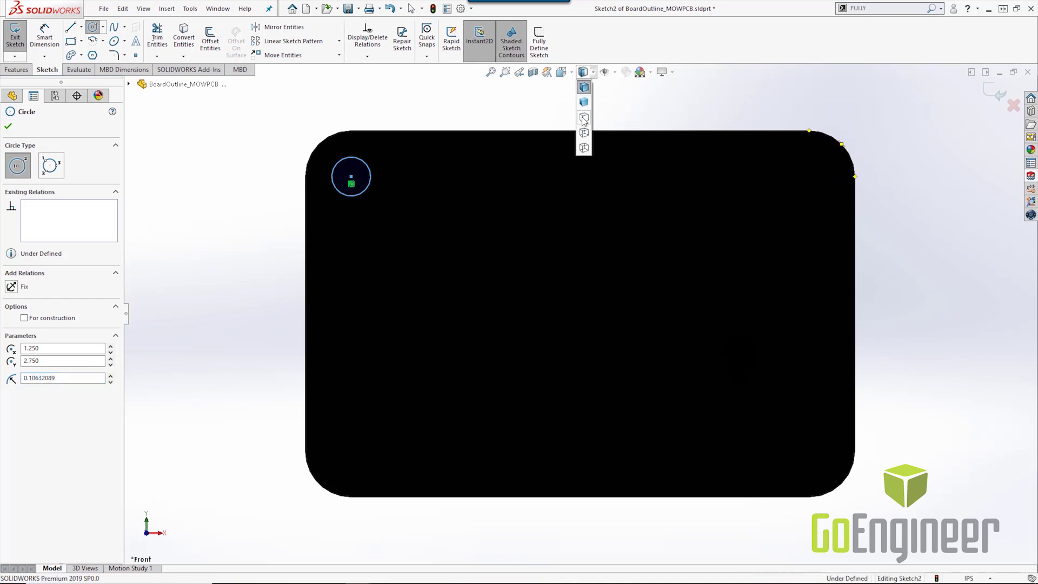
pyautogui.click(583, 117)
pyautogui.click(809, 177)
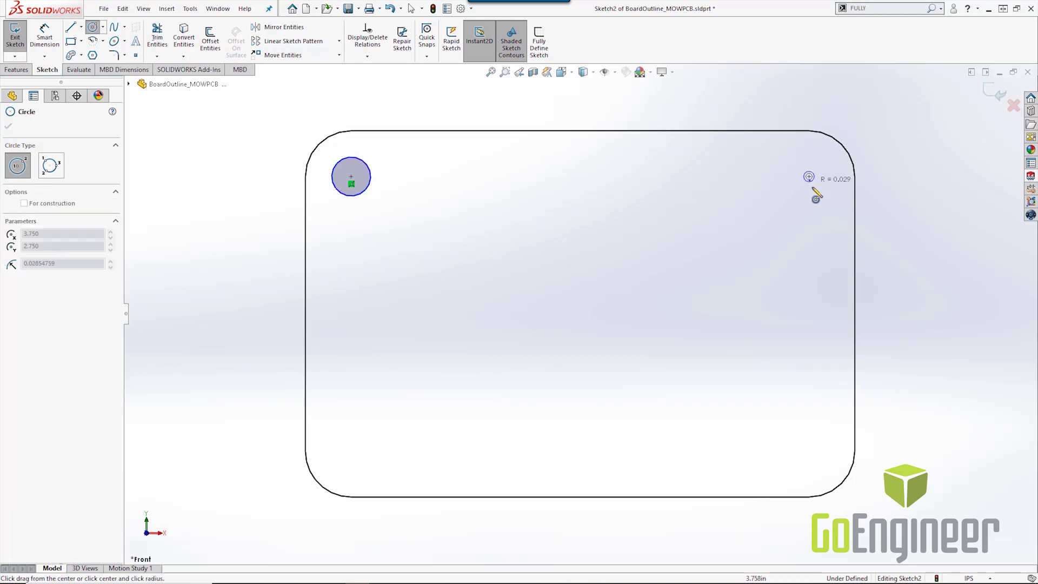
pyautogui.click(812, 189)
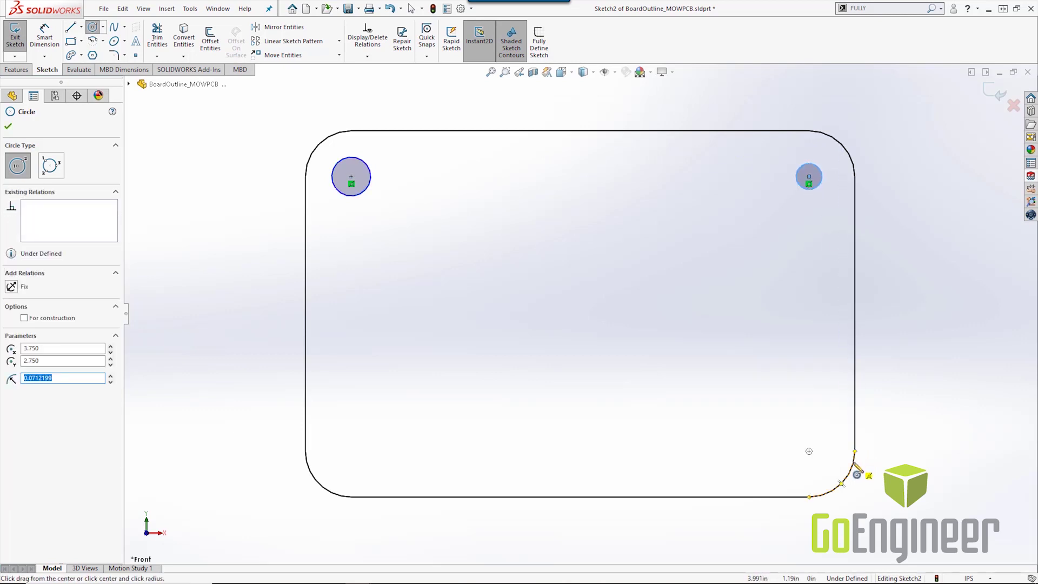
pyautogui.click(808, 450)
pyautogui.click(796, 473)
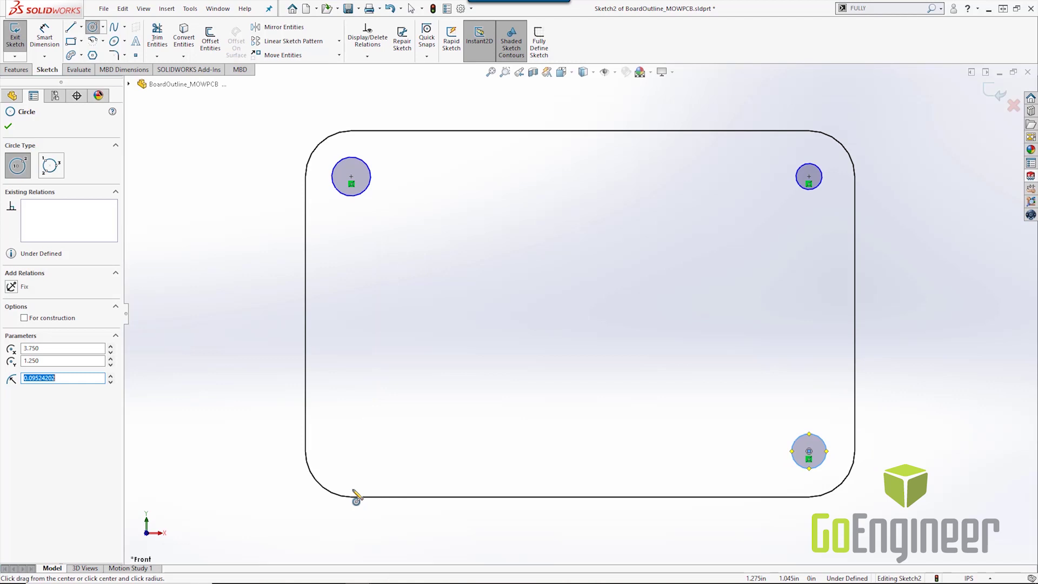
pyautogui.click(352, 451)
pyautogui.click(366, 466)
pyautogui.press('Escape')
# Step: Make the four corner circles equal and dimension their diameter to 1/4 in
pyautogui.moveTo(233, 143)
pyautogui.mouseDown()
pyautogui.moveTo(771, 339)
pyautogui.moveTo(961, 507)
pyautogui.mouseUp()
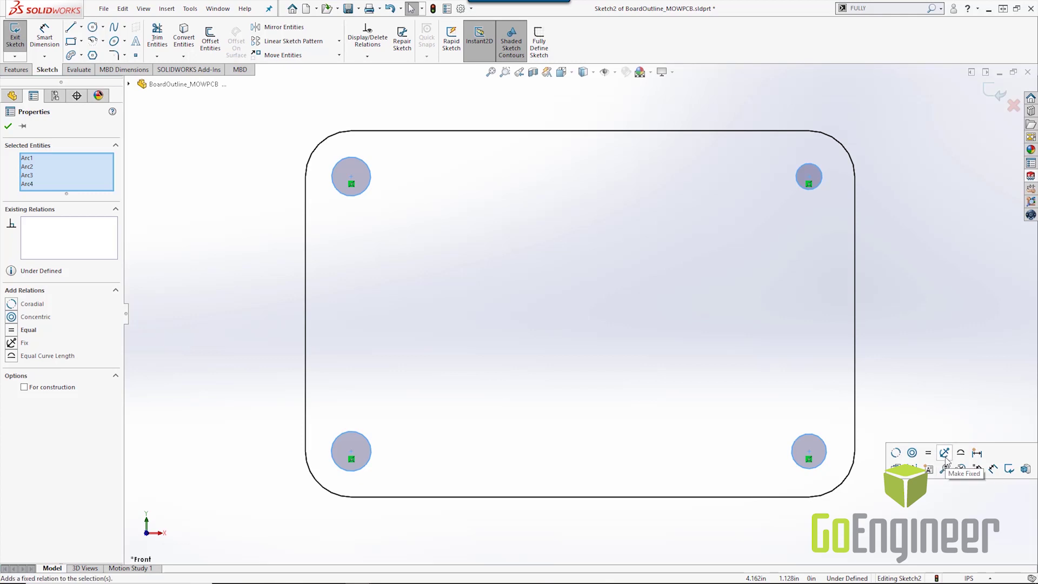
pyautogui.click(927, 453)
pyautogui.click(908, 259)
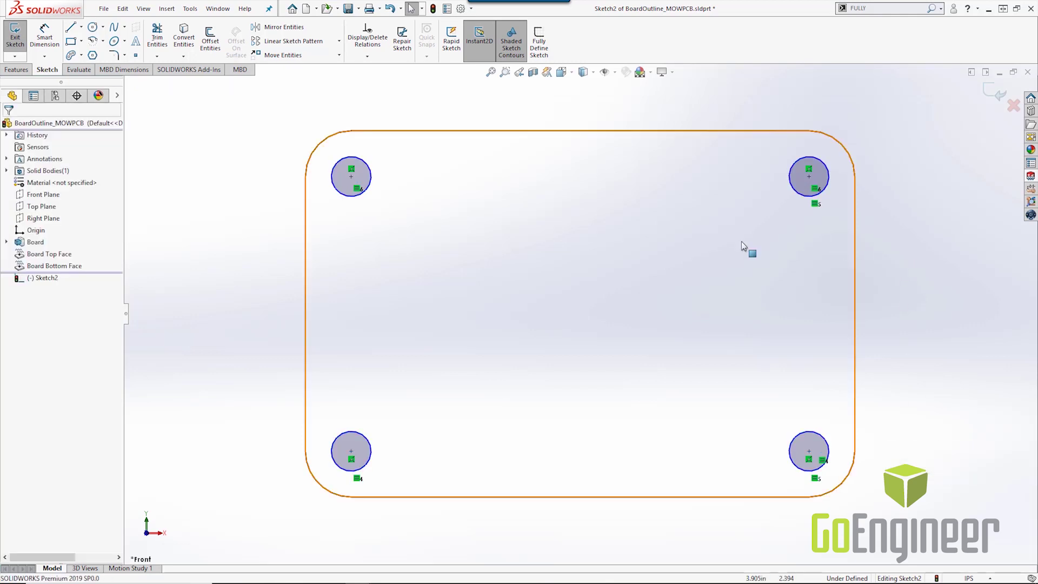
pyautogui.press('s')
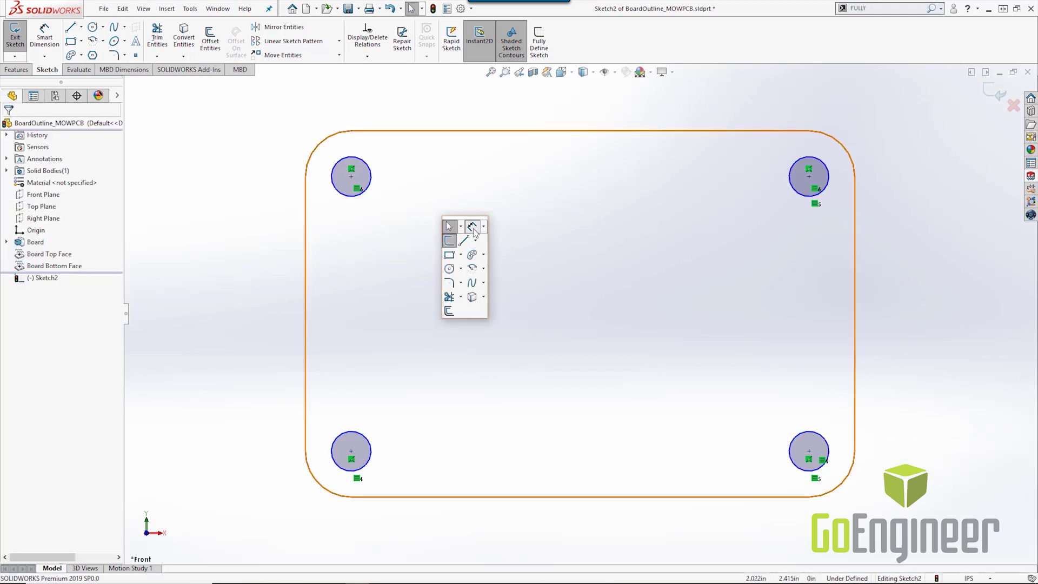
pyautogui.click(472, 227)
pyautogui.click(826, 166)
pyautogui.click(887, 133)
pyautogui.write('1/4')
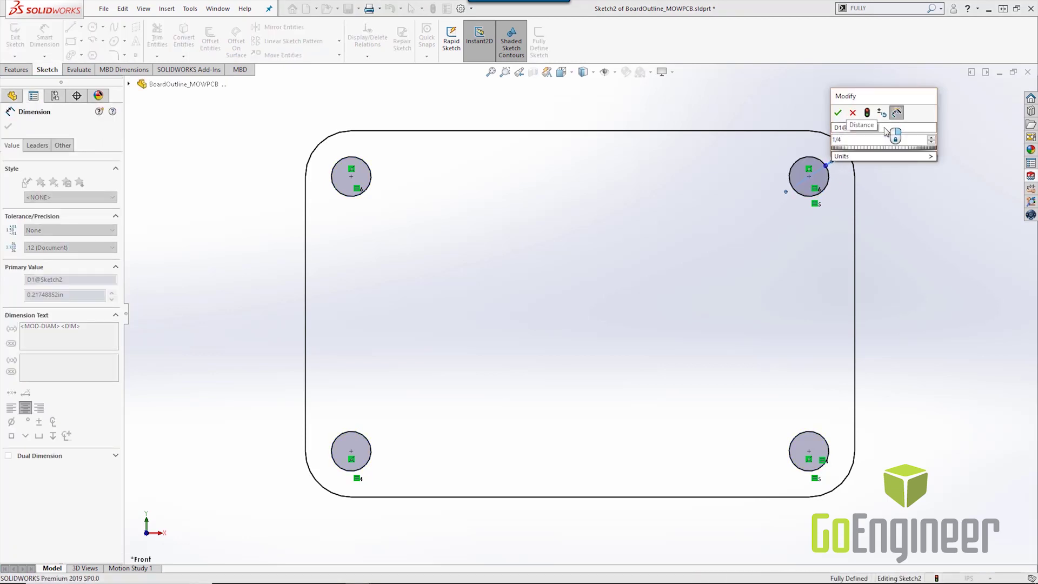
pyautogui.press('Return')
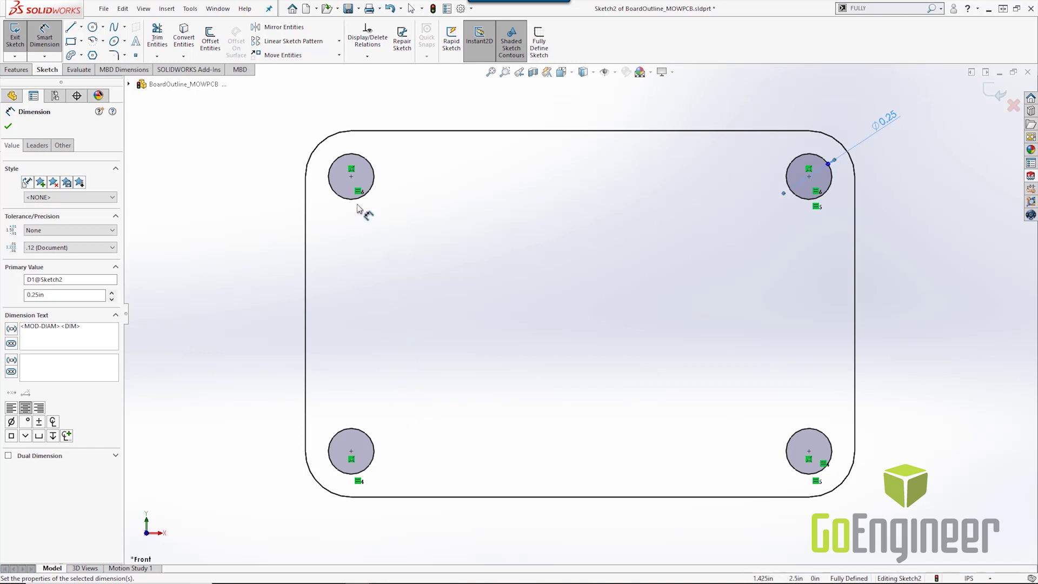
# Step: Cut the four corner circles Through All to make the board's mounting holes
pyautogui.click(17, 70)
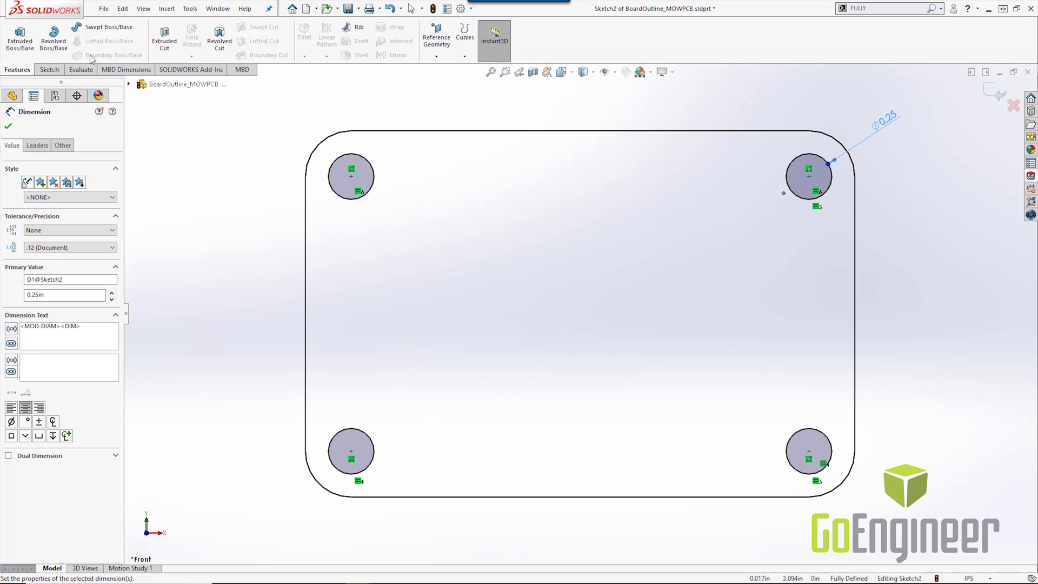
pyautogui.click(164, 36)
pyautogui.click(65, 191)
pyautogui.click(43, 208)
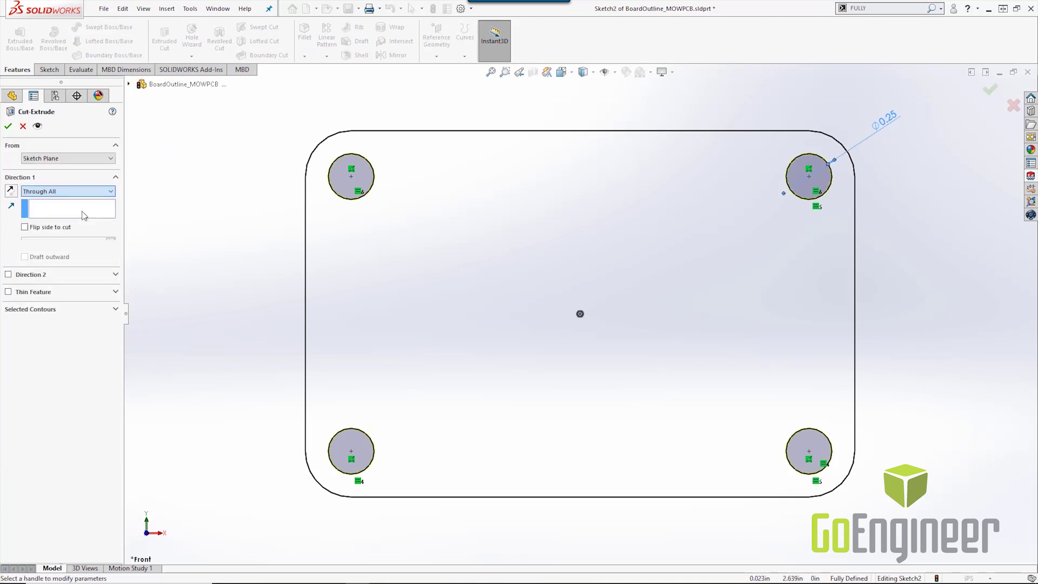
pyautogui.click(9, 126)
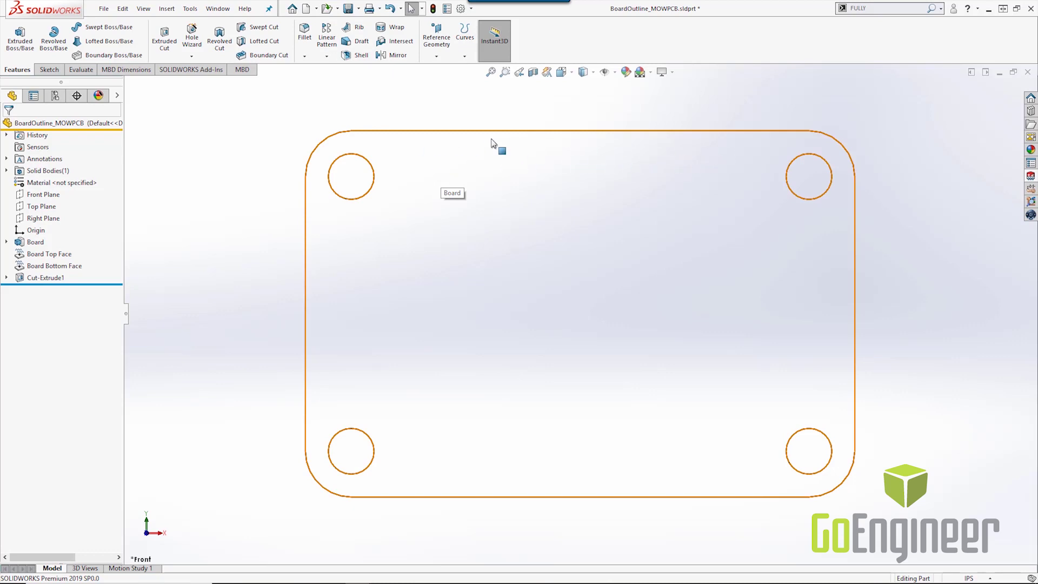
pyautogui.click(192, 36)
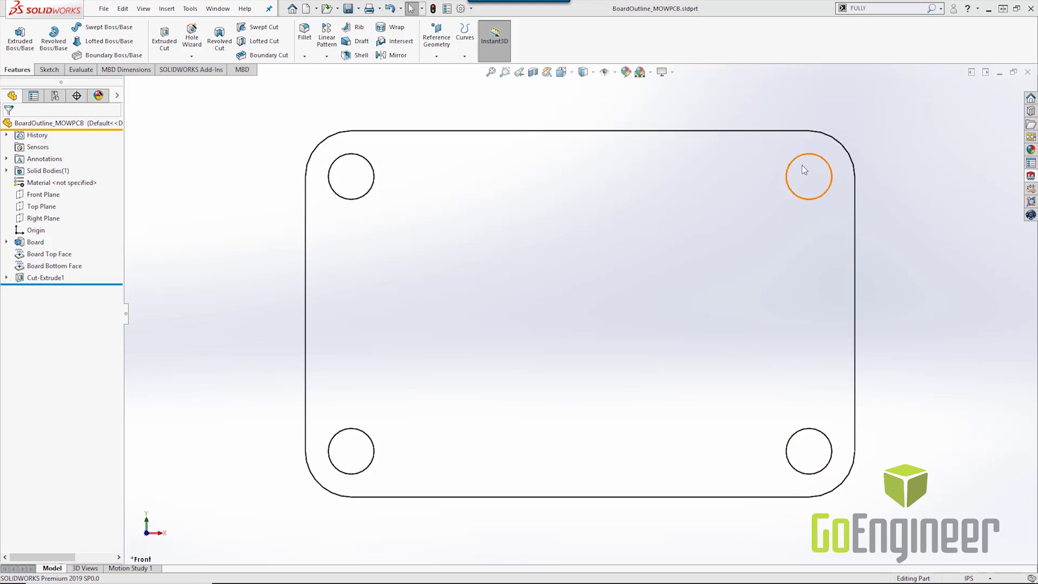
# Step: Show the part shaded with edges, return to the MOWPCB assembly and rebuild it with the changed part
pyautogui.click(593, 72)
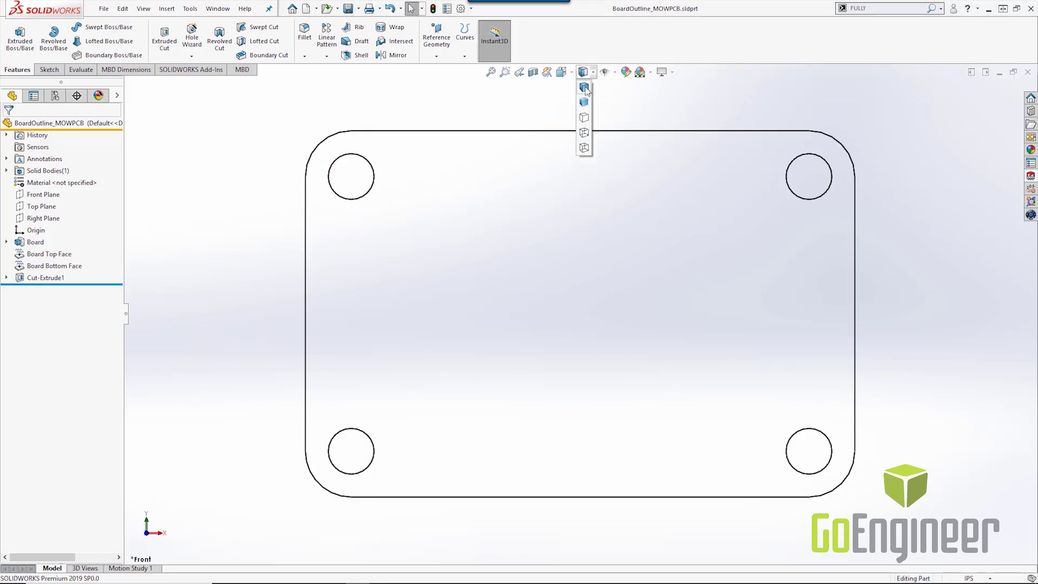
pyautogui.click(584, 86)
pyautogui.click(1027, 72)
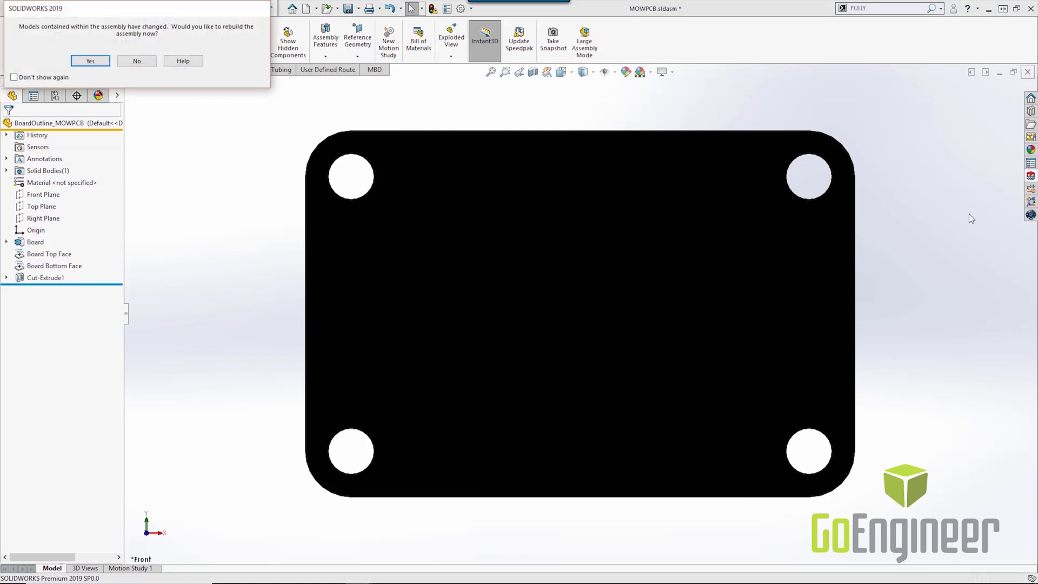
pyautogui.click(89, 60)
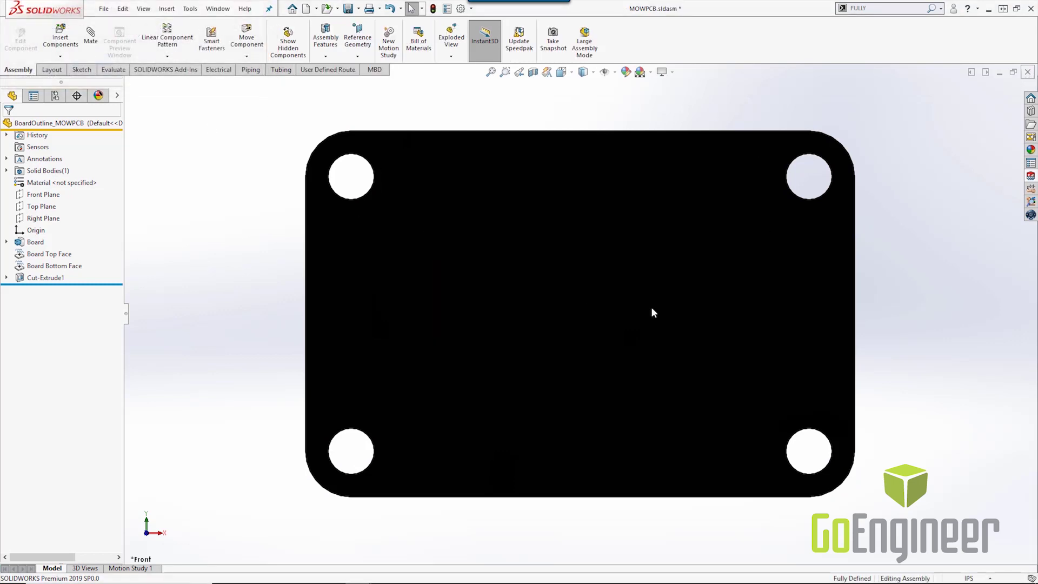
# Step: Push the board changes to the PCB project with the comment "ADDED THE HOLES FOR MOUNTING ONLY"
pyautogui.click(1030, 176)
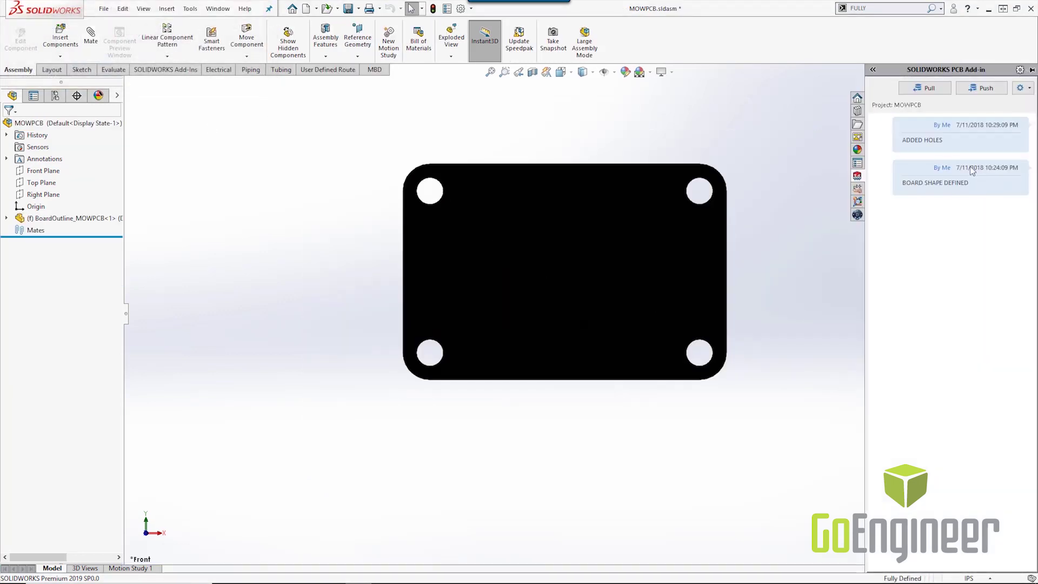
pyautogui.click(988, 90)
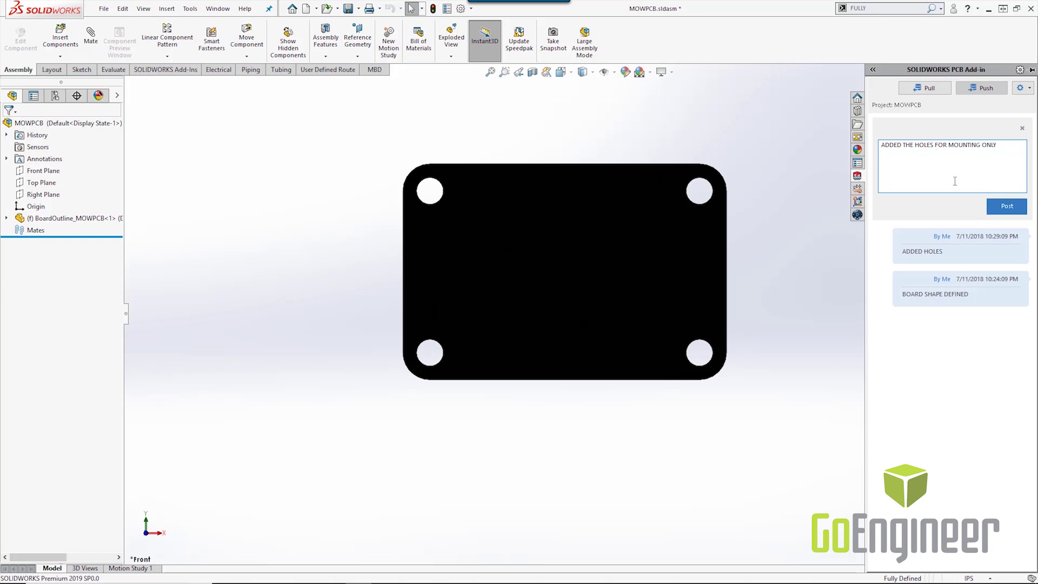
pyautogui.click(1008, 204)
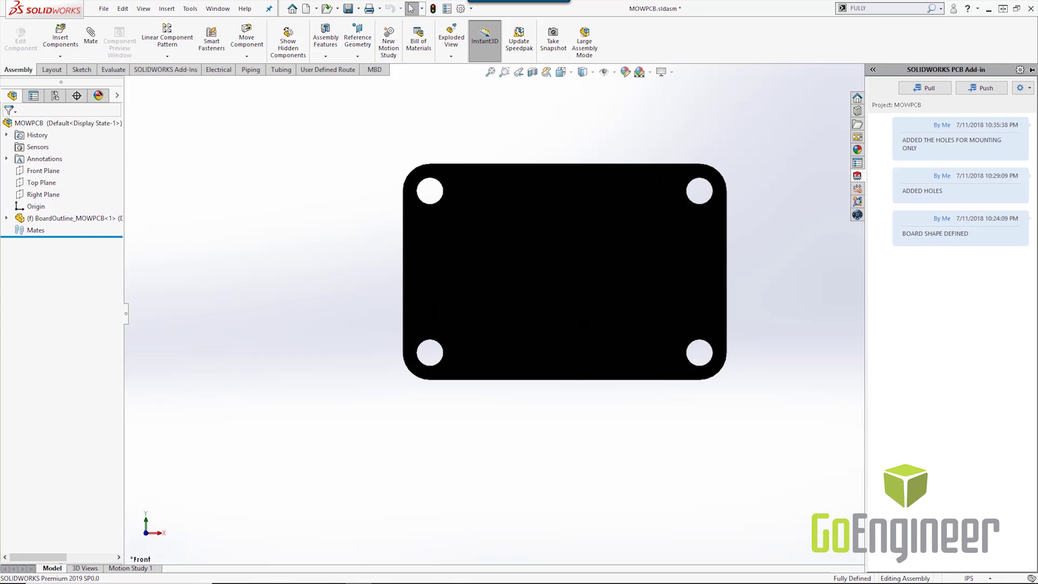
pyautogui.click(65, 135)
# Step: Switch to SOLIDWORKS PCB and update PCB1.SWPcbDoc from the schematic, validating and executing the changes that add J1 and J2
pyautogui.moveTo(388, 582)
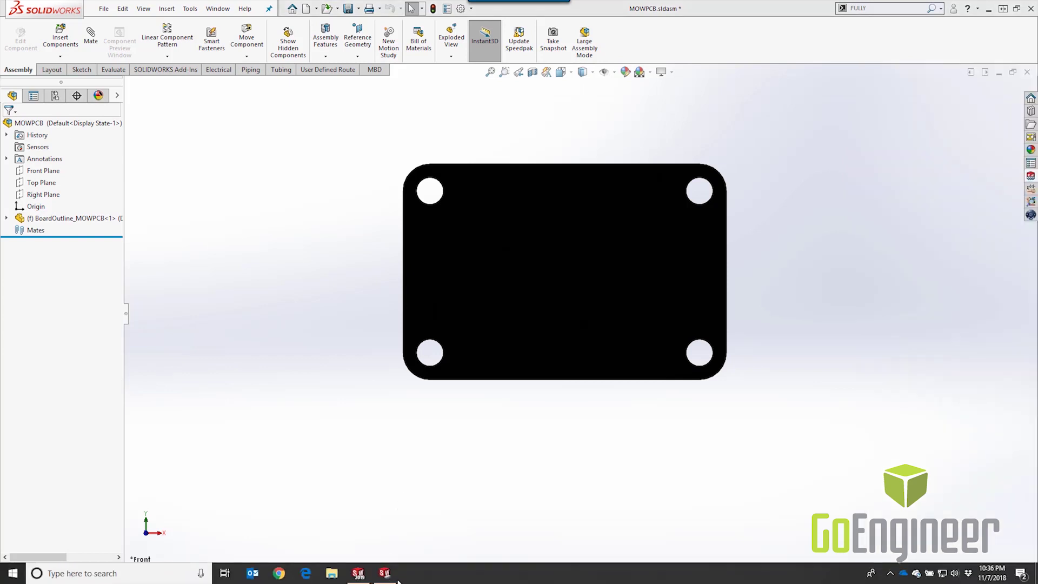
pyautogui.click(358, 574)
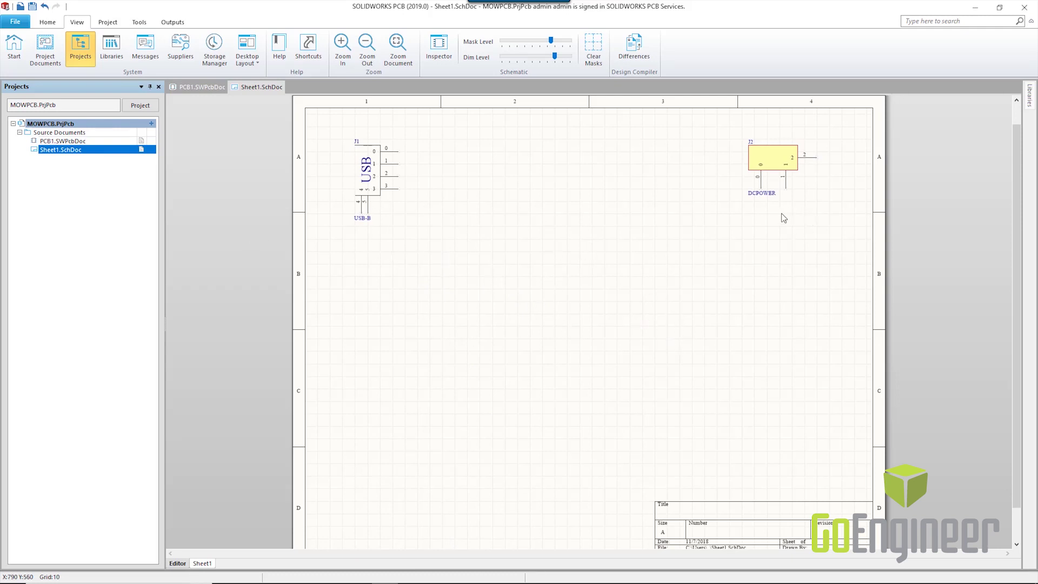
pyautogui.click(372, 189)
pyautogui.click(789, 166)
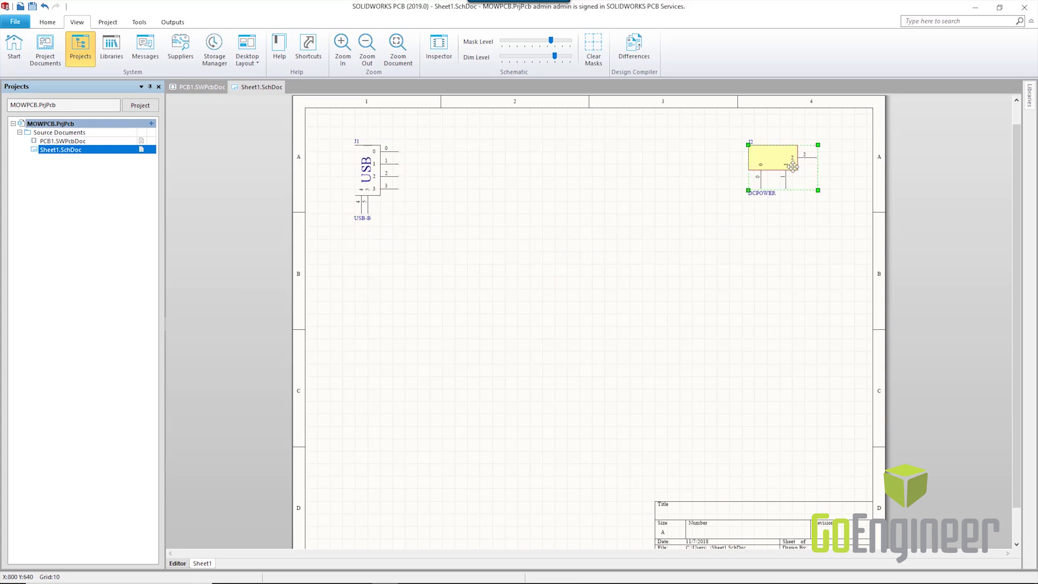
pyautogui.click(48, 22)
pyautogui.click(23, 68)
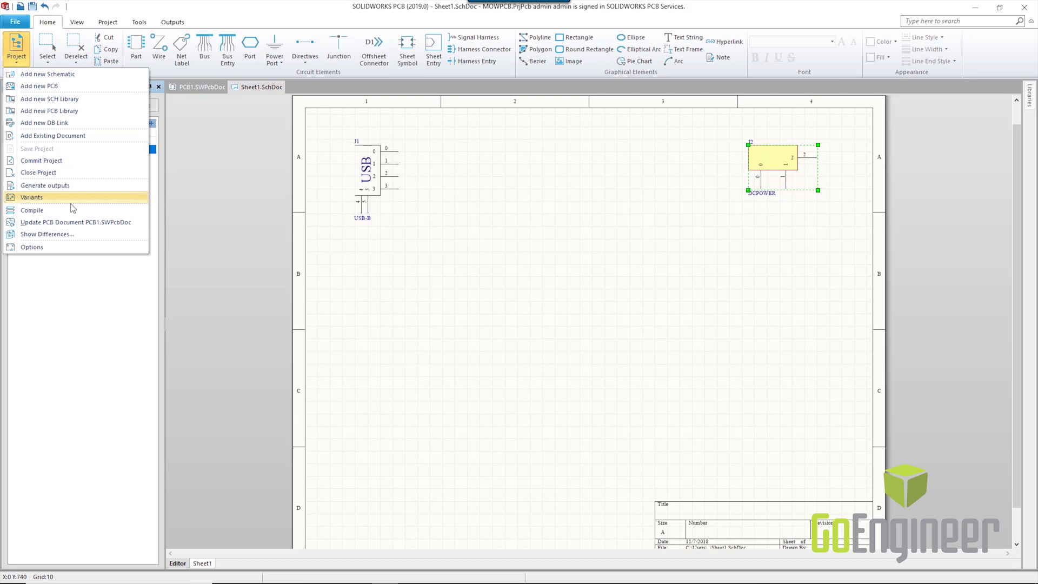
pyautogui.click(79, 224)
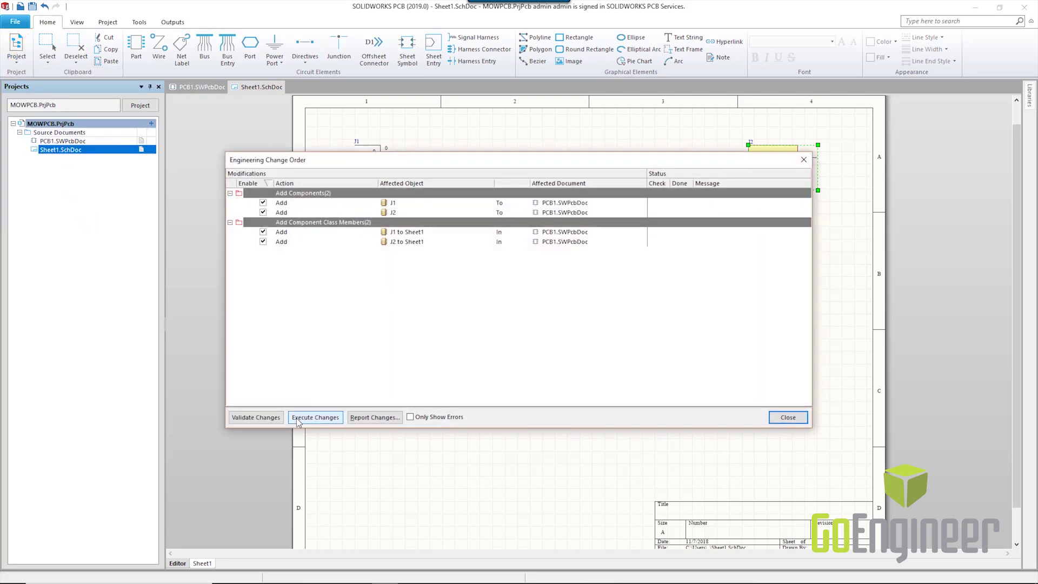
pyautogui.click(267, 418)
pyautogui.click(315, 417)
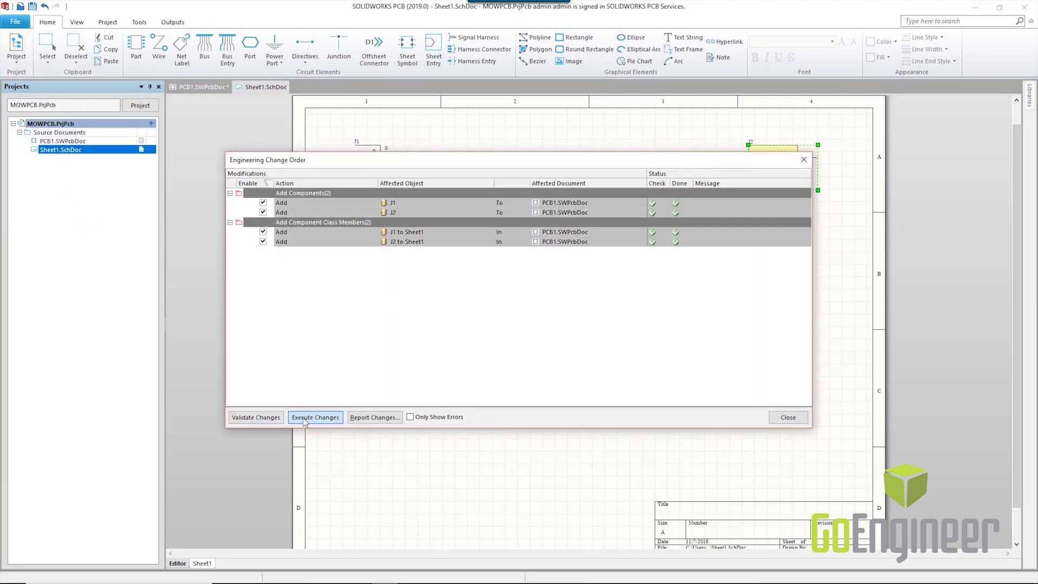
pyautogui.click(788, 417)
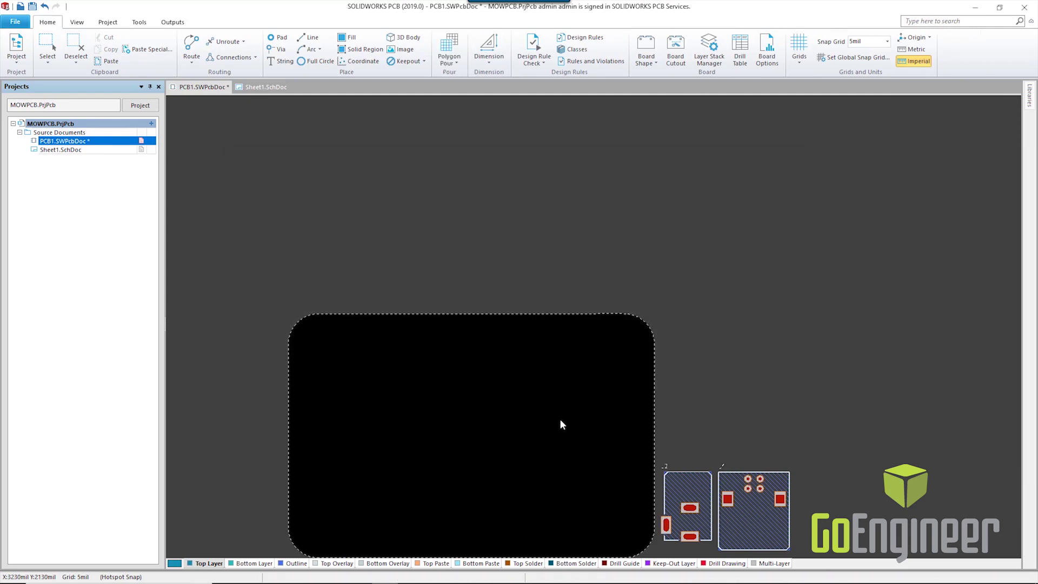
# Step: Pull the latest changes through the SOLIDWORKS PCB Connector and examine Cutout-2, Cutout-3 and Cutout-4 on the board
pyautogui.click(76, 22)
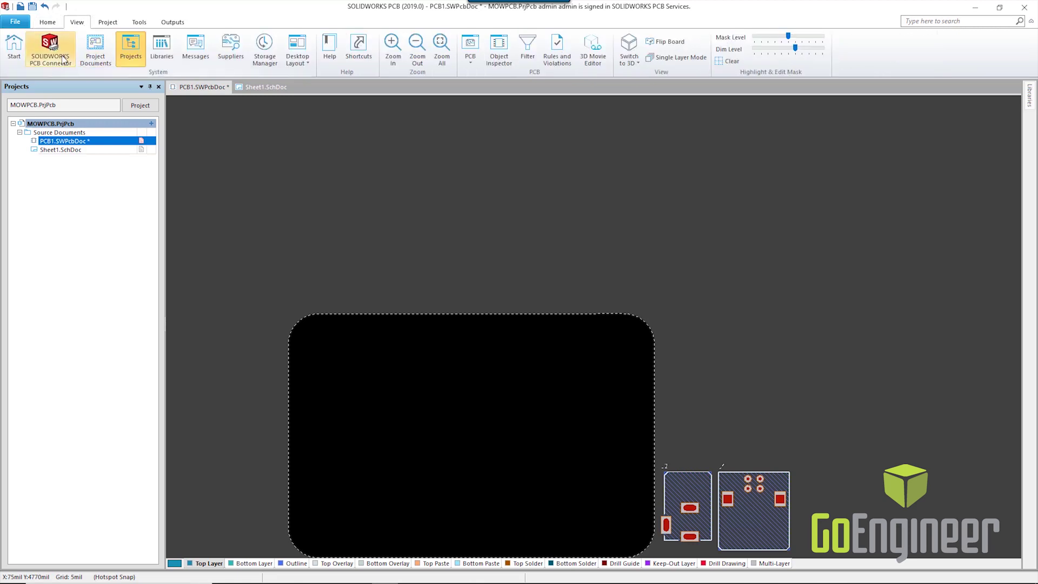
pyautogui.click(64, 59)
pyautogui.click(225, 240)
pyautogui.click(133, 232)
pyautogui.click(133, 243)
pyautogui.click(133, 254)
pyautogui.scroll(-1, 134, 256)
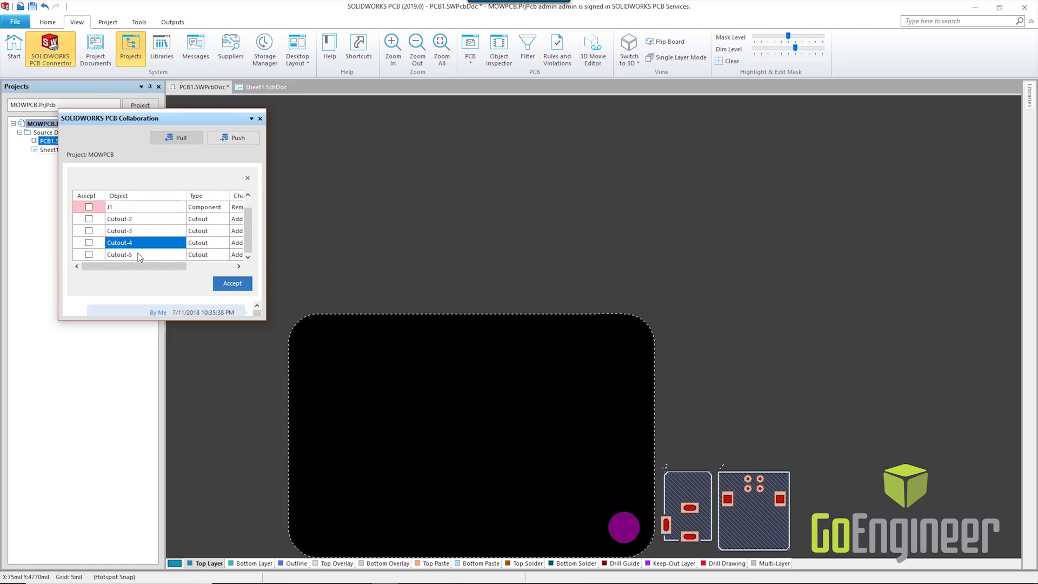
pyautogui.click(233, 283)
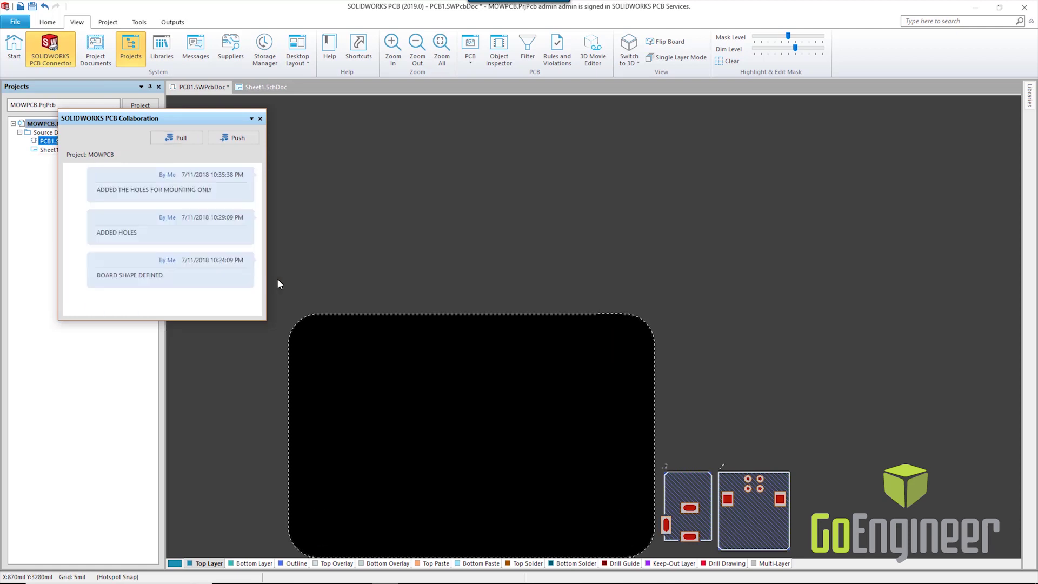
pyautogui.click(246, 137)
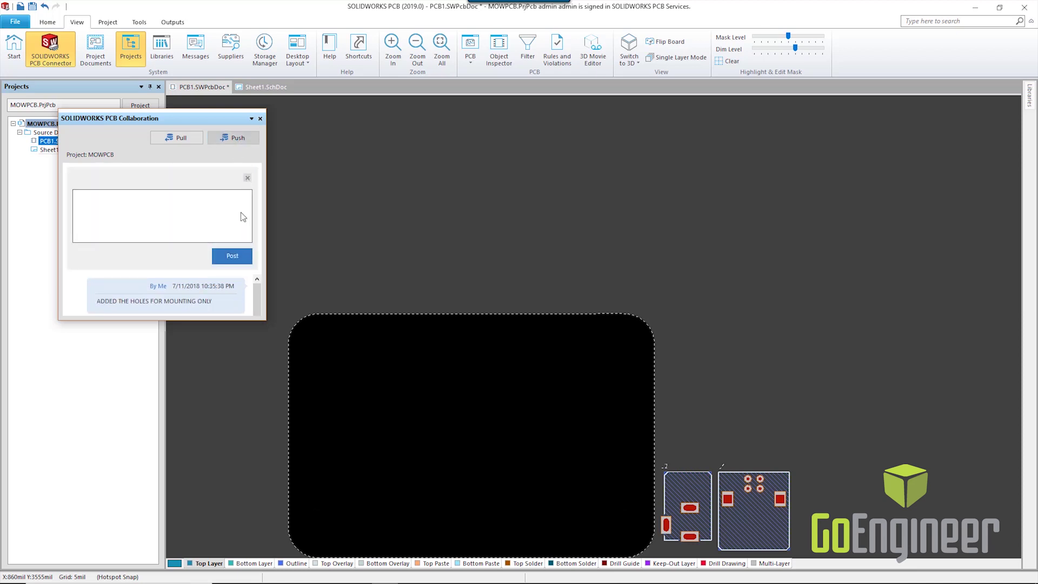
pyautogui.click(247, 178)
# Step: Pull the changes again and accept only the added cutouts, leaving the removals of J1 and J2 unaccepted
pyautogui.click(181, 138)
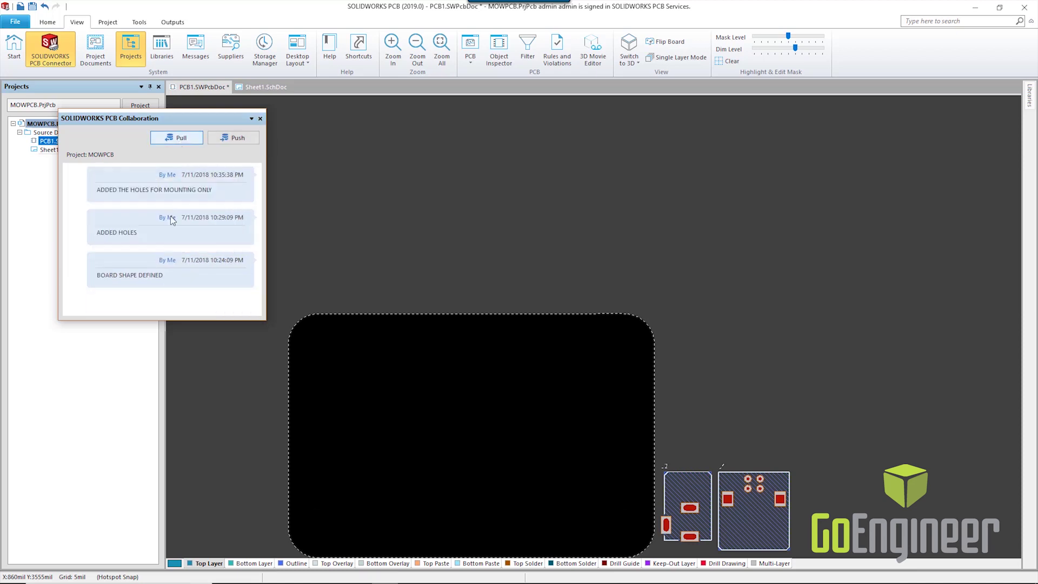
pyautogui.rightClick(119, 242)
pyautogui.click(156, 254)
pyautogui.click(244, 285)
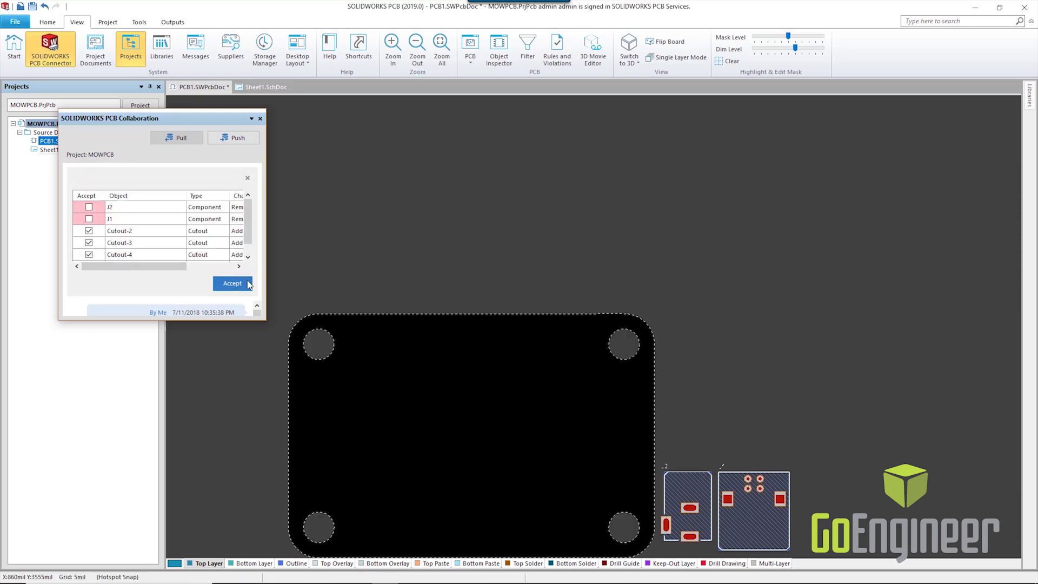
pyautogui.click(260, 119)
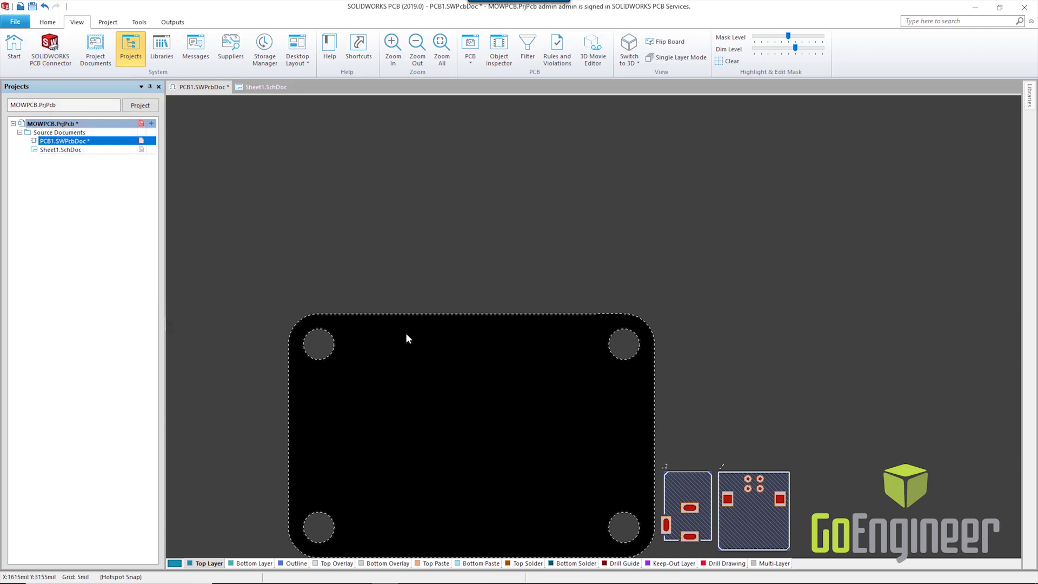
# Step: Examine the Locked setting and kind of the board's upper-left cutout without changing them
pyautogui.doubleClick(332, 349)
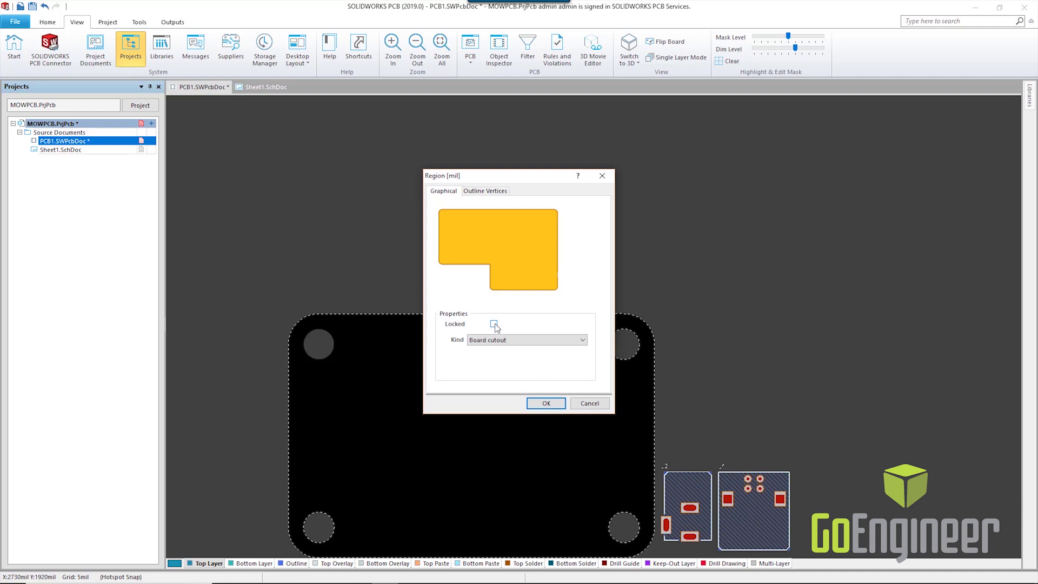
pyautogui.click(589, 404)
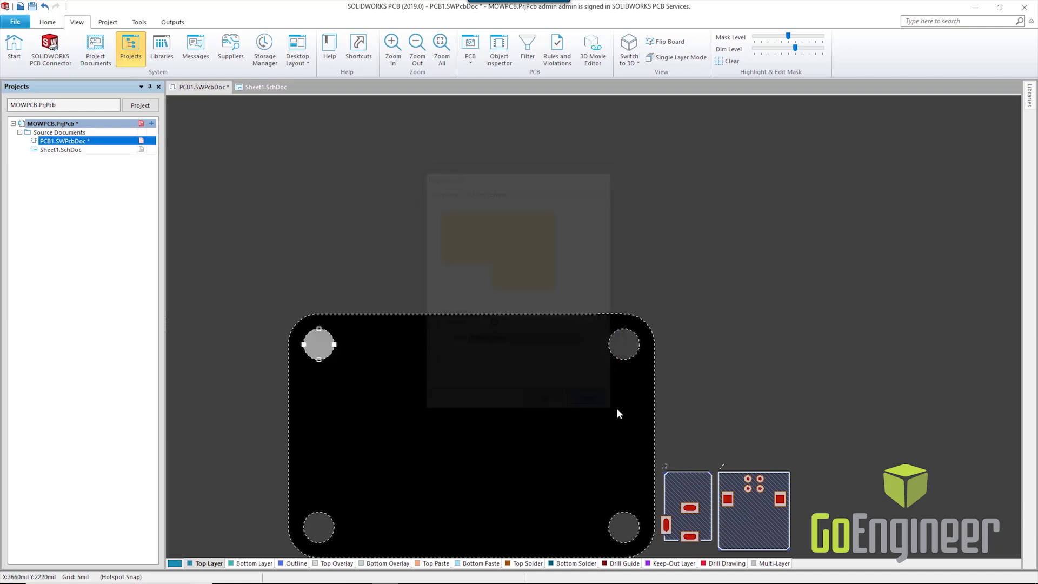
pyautogui.click(446, 293)
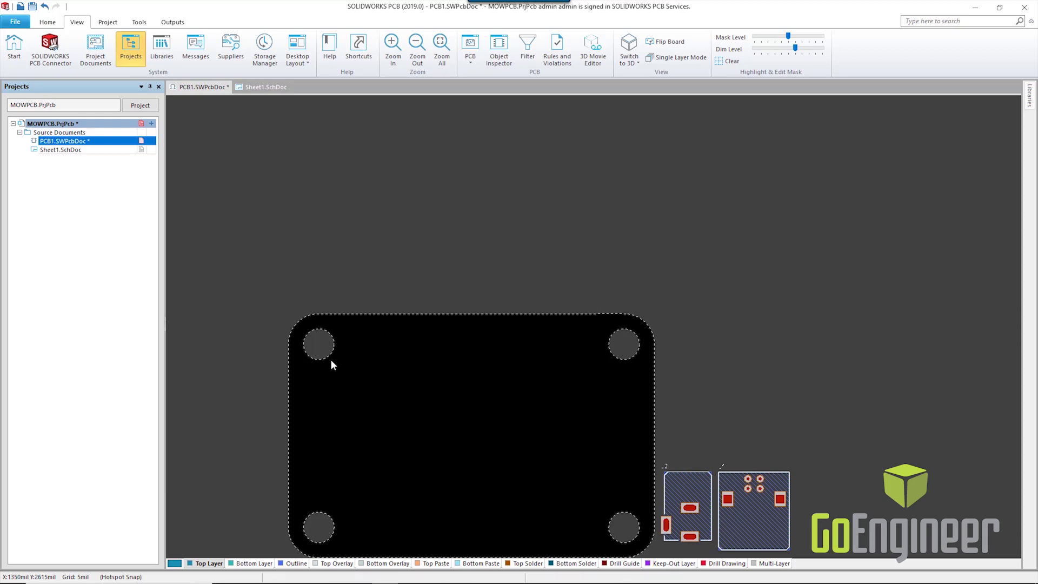
# Step: Place connector J2 on the left side of the board and J1 on the right side, rotating each 90 degrees
pyautogui.moveTo(681, 484); pyautogui.dragTo(304, 365)
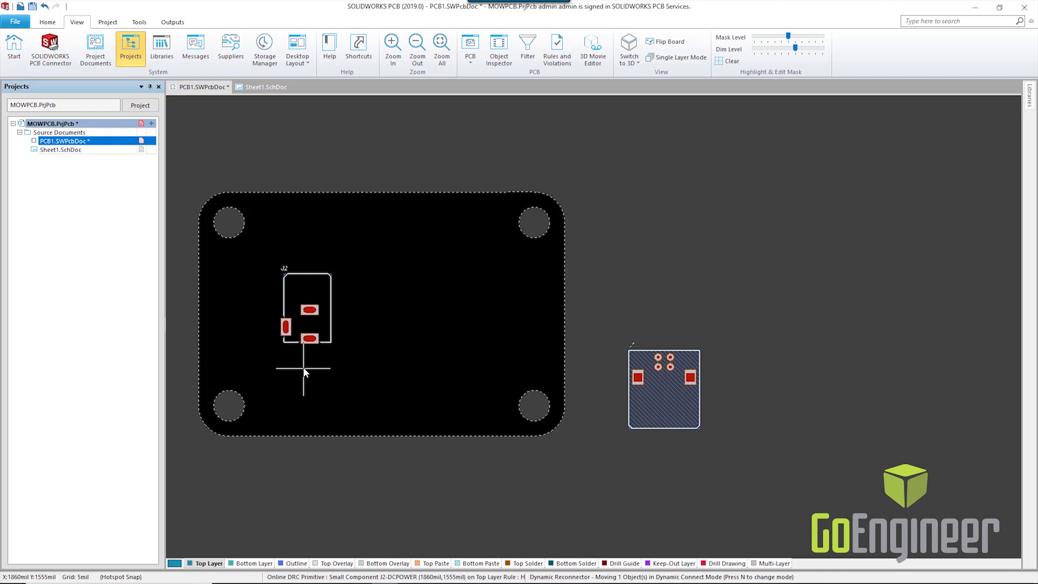
pyautogui.moveTo(660, 411)
pyautogui.mouseDown()
pyautogui.moveTo(444, 325)
pyautogui.moveTo(466, 292)
pyautogui.moveTo(484, 315)
pyautogui.mouseUp()
pyautogui.press('space')
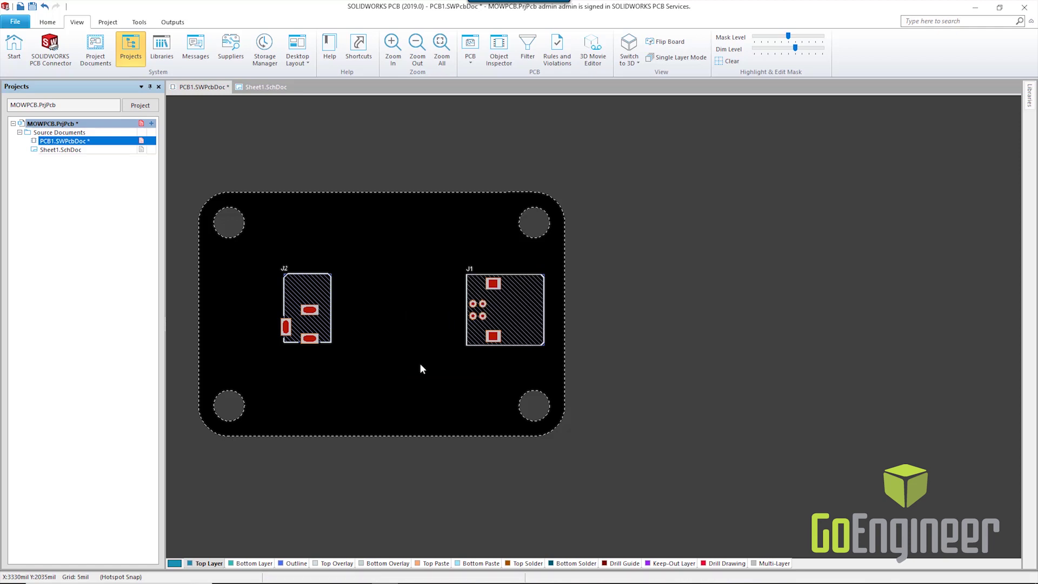
pyautogui.moveTo(331, 297)
pyautogui.mouseDown()
pyautogui.moveTo(301, 363)
pyautogui.moveTo(287, 368)
pyautogui.moveTo(285, 343)
pyautogui.moveTo(320, 321)
pyautogui.mouseUp()
pyautogui.press('space')
# Step: Examine the connector placement on the board in 3D from an angled view and return to the 2D layout
pyautogui.press('3')
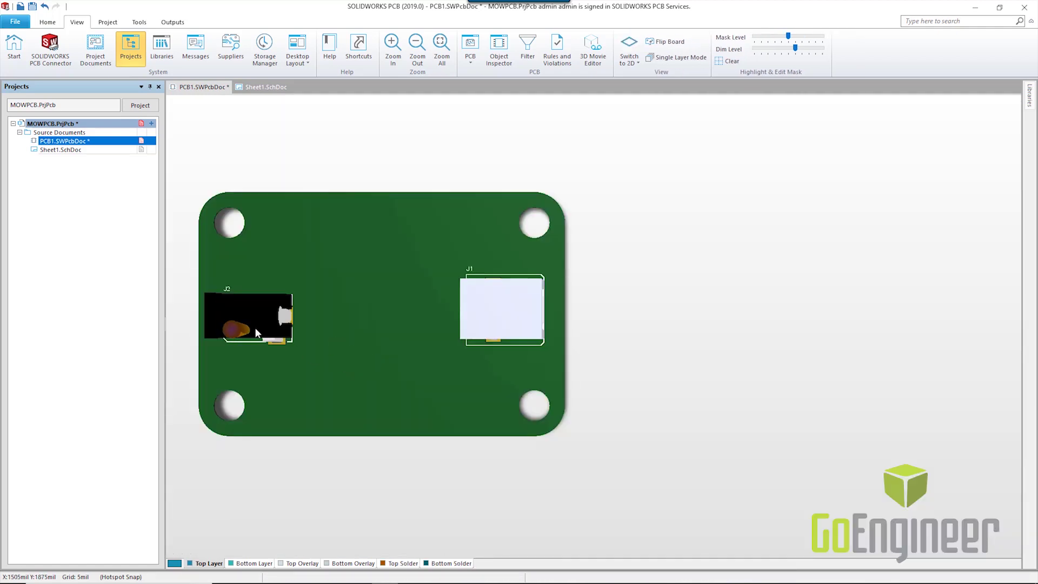
pyautogui.keyDown('ctrl'); pyautogui.scroll(2, 437, 367); pyautogui.keyUp('ctrl')
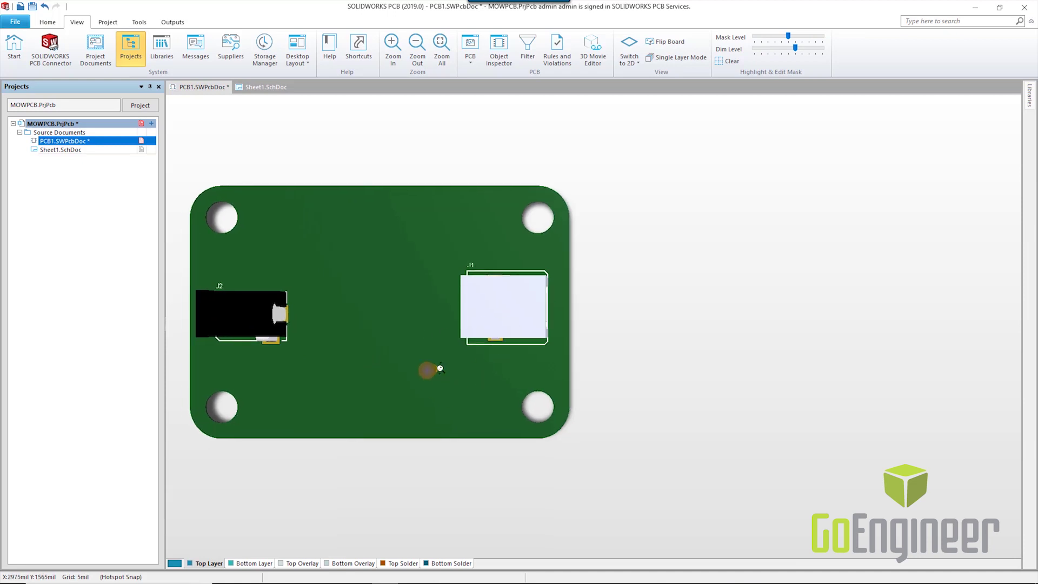
pyautogui.press('shift')
pyautogui.keyDown('shift'); pyautogui.moveTo(423, 395); pyautogui.dragTo(521, 180, button='right'); pyautogui.keyUp('shift')
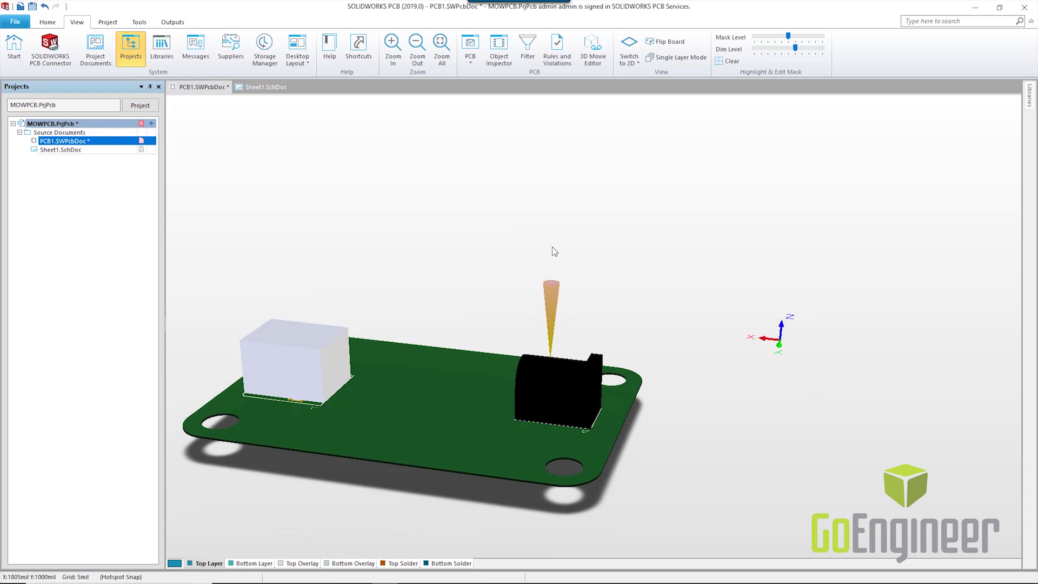
pyautogui.press('2')
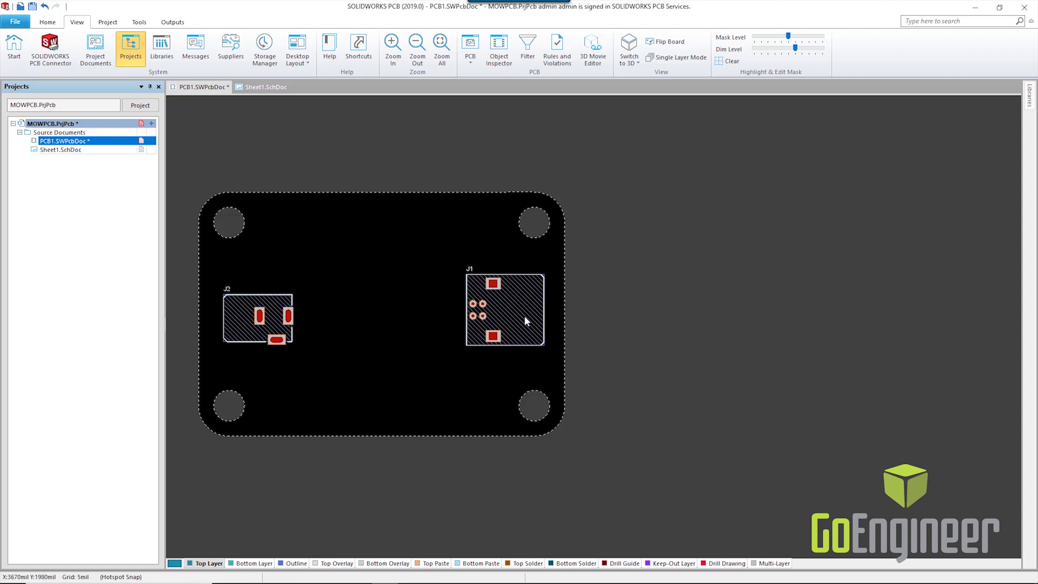
# Step: Push the board design to the collaboration service with the comment ADDED COMPONENTS
pyautogui.click(54, 51)
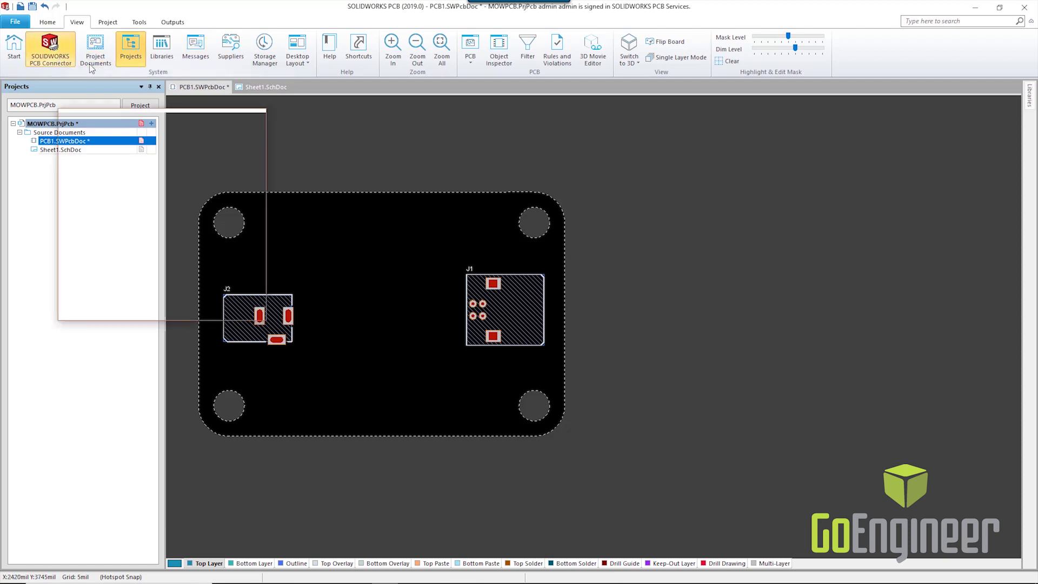
pyautogui.click(246, 139)
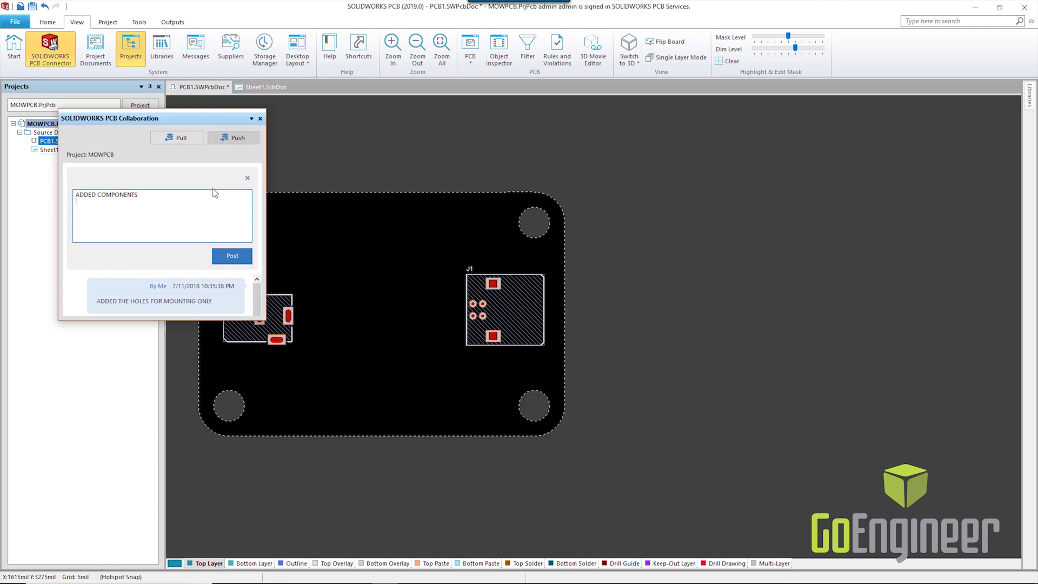
pyautogui.click(236, 254)
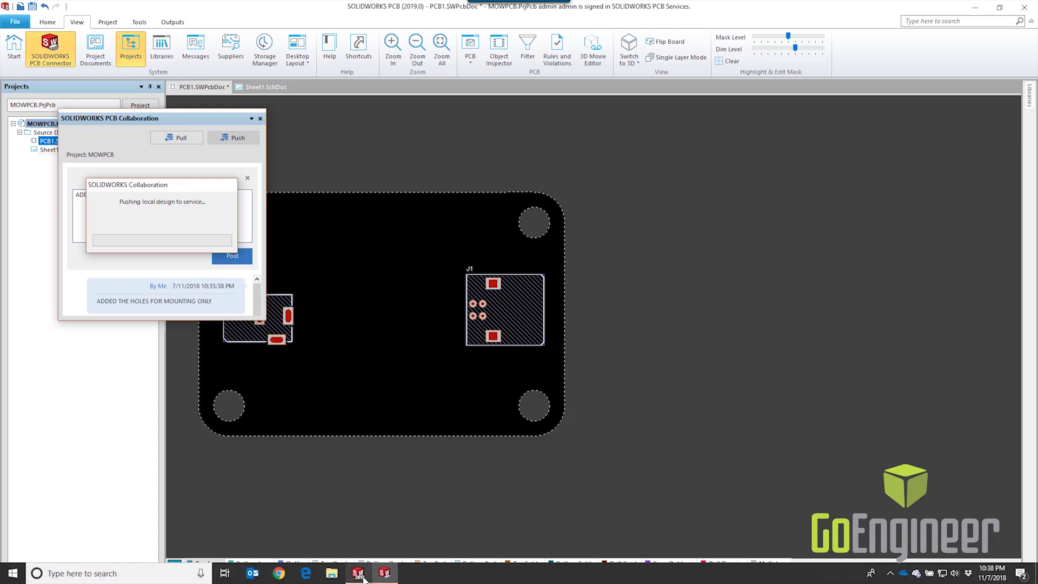
# Step: Switch to SOLIDWORKS, view the incoming changes for MOWPCB, and preview the Board Outline and J2 entries
pyautogui.click(358, 573)
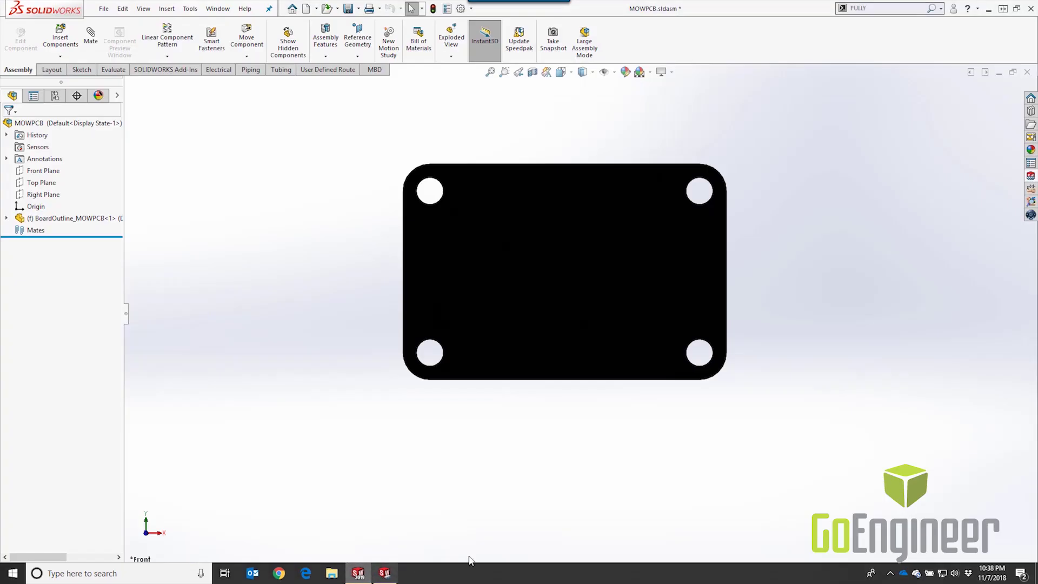
pyautogui.click(1032, 178)
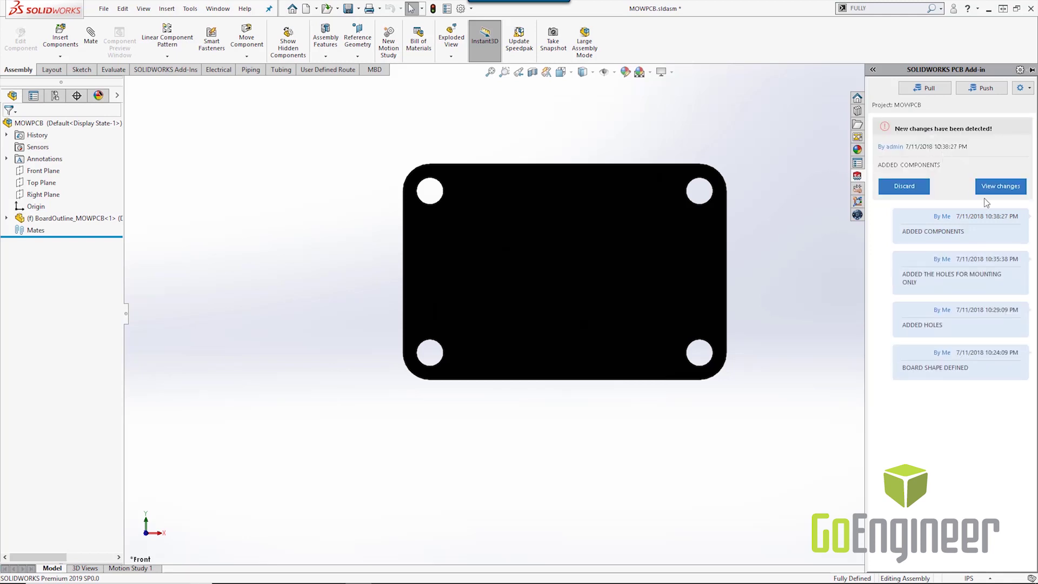
pyautogui.click(1013, 188)
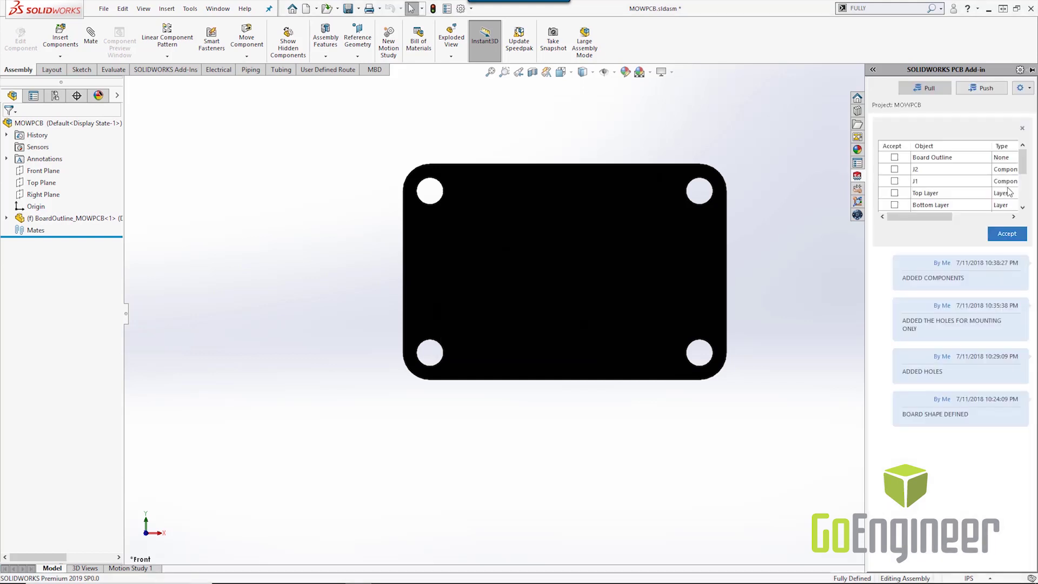
pyautogui.click(927, 159)
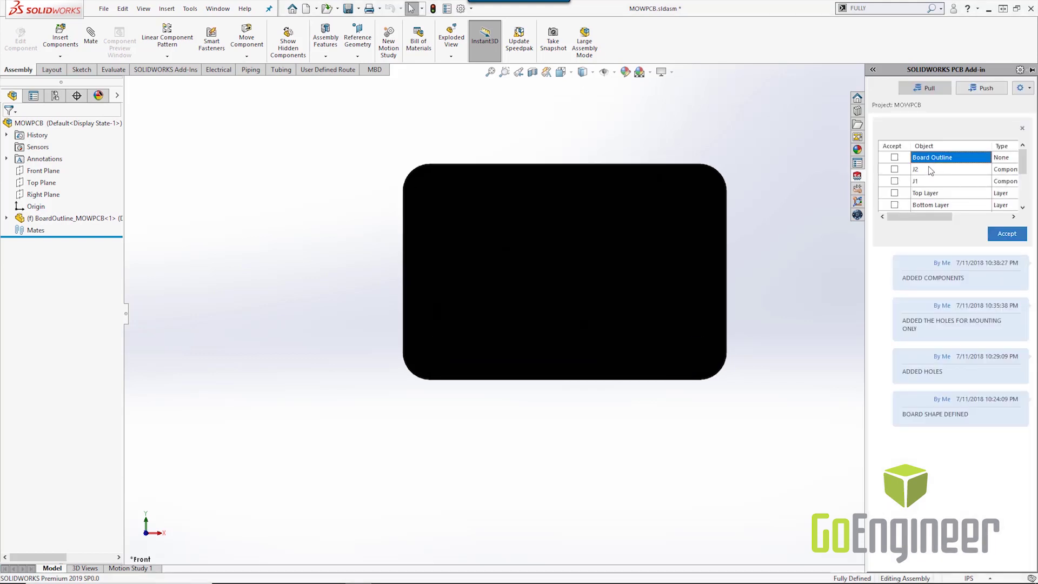
pyautogui.click(926, 169)
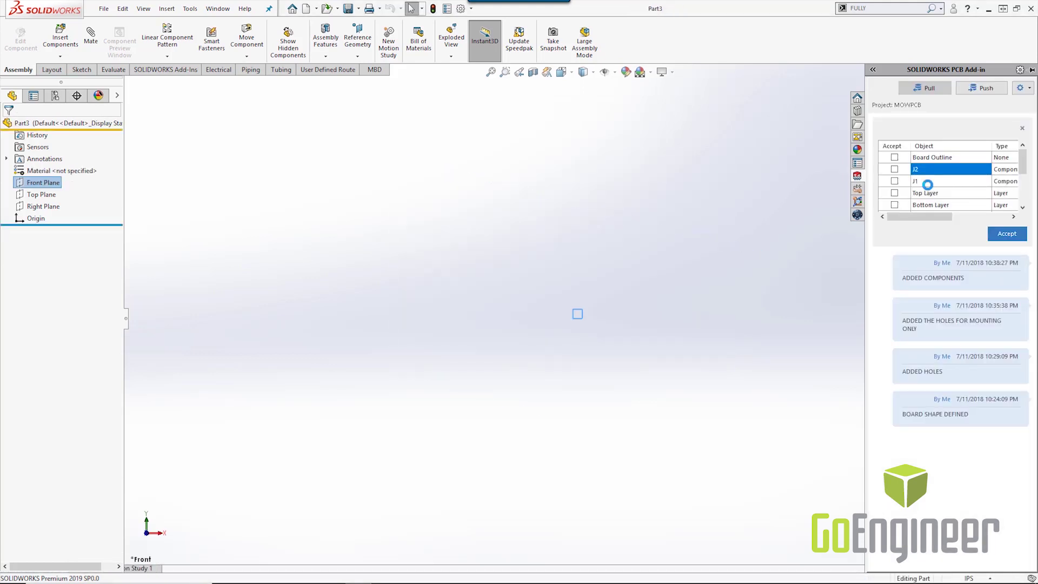
# Step: Accept the J1, J2 and layer changes into the assembly, leaving the Board Outline change unaccepted
pyautogui.scroll(-2, 927, 183)
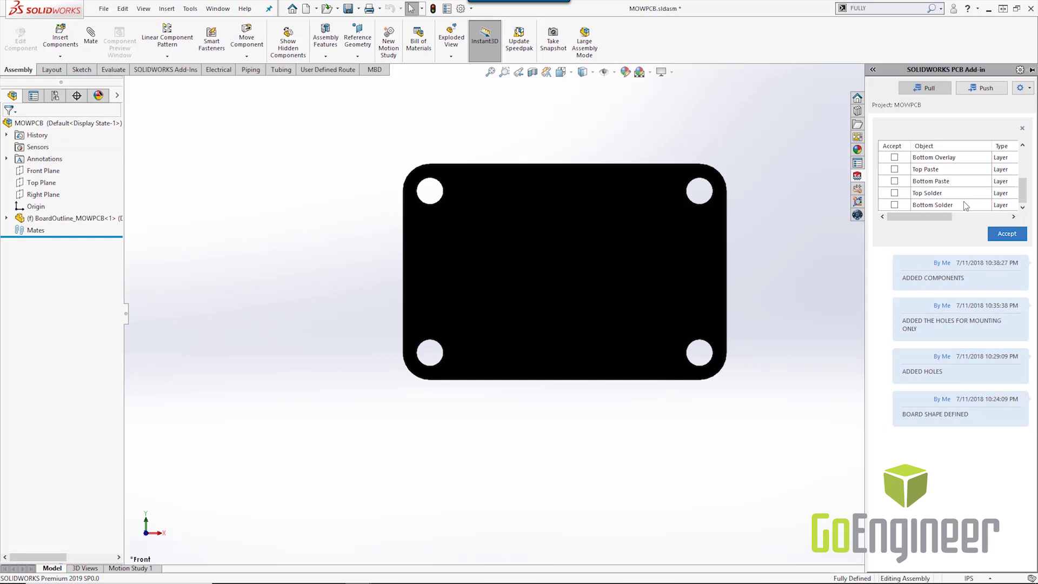
pyautogui.click(895, 204)
pyautogui.click(894, 192)
pyautogui.click(894, 181)
pyautogui.click(894, 169)
pyautogui.click(894, 157)
pyautogui.scroll(1, 962, 195)
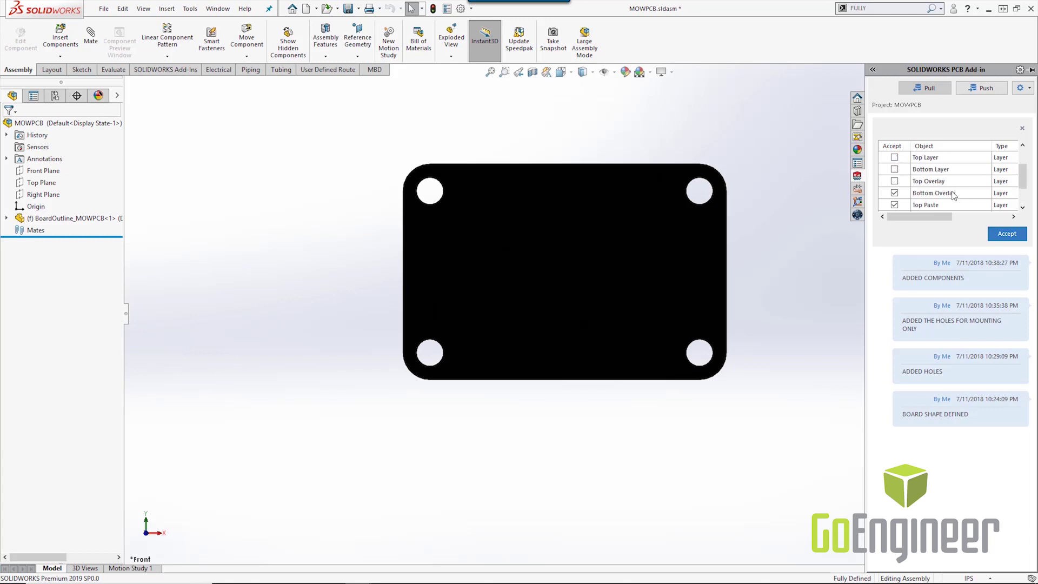
pyautogui.click(894, 169)
pyautogui.click(894, 157)
pyautogui.moveTo(1023, 184); pyautogui.dragTo(1023, 167)
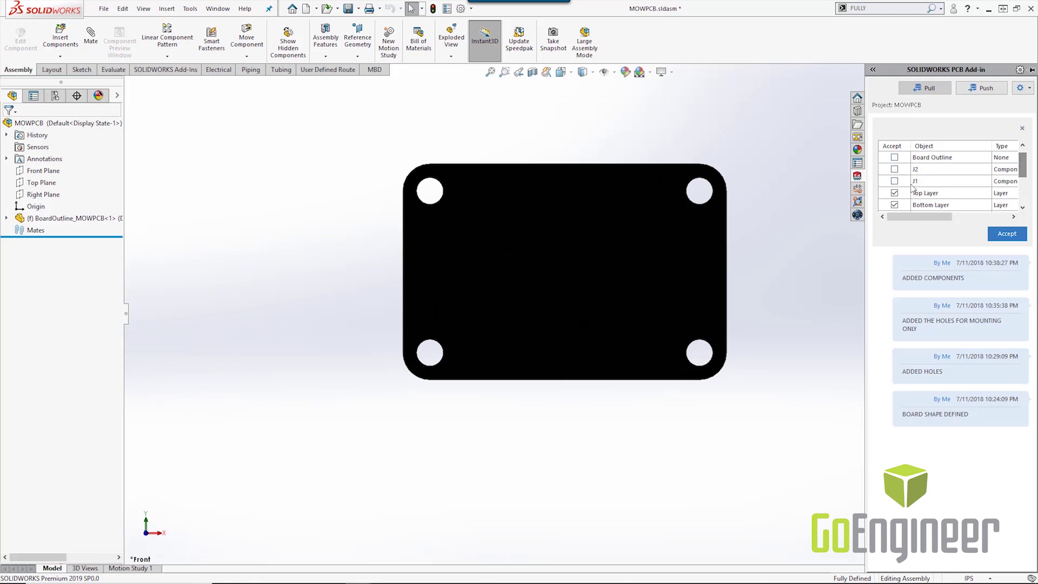
pyautogui.click(895, 181)
pyautogui.click(894, 169)
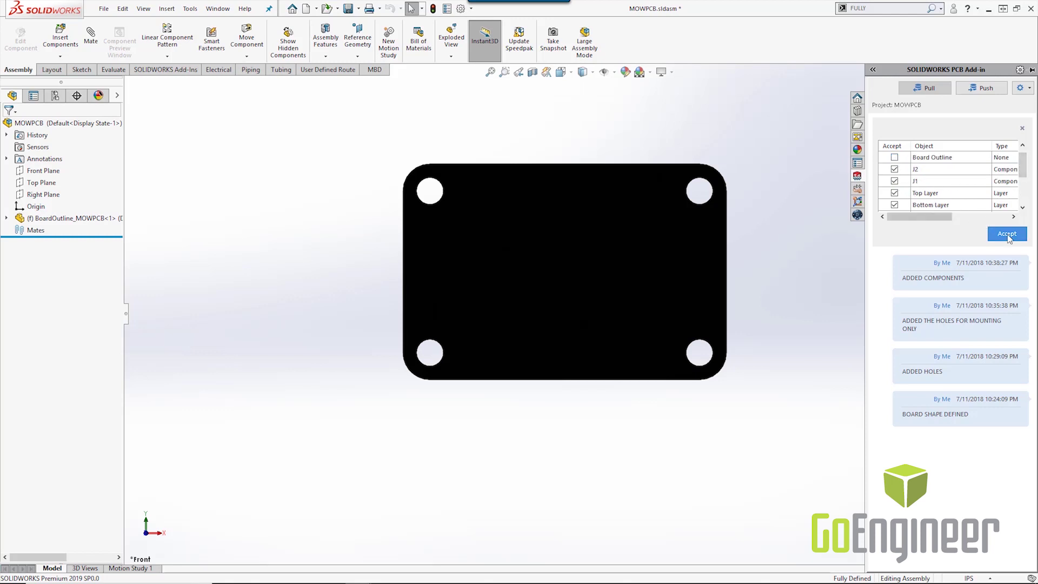
pyautogui.click(1003, 235)
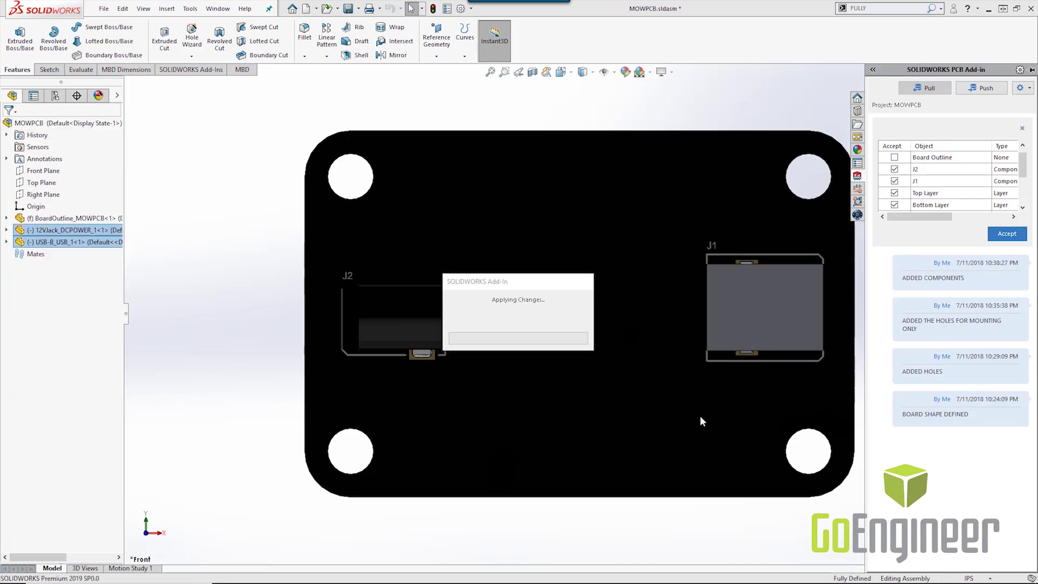
pyautogui.hotkey('alt', 'Tab')
pyautogui.hotkey('alt', 'Tab')
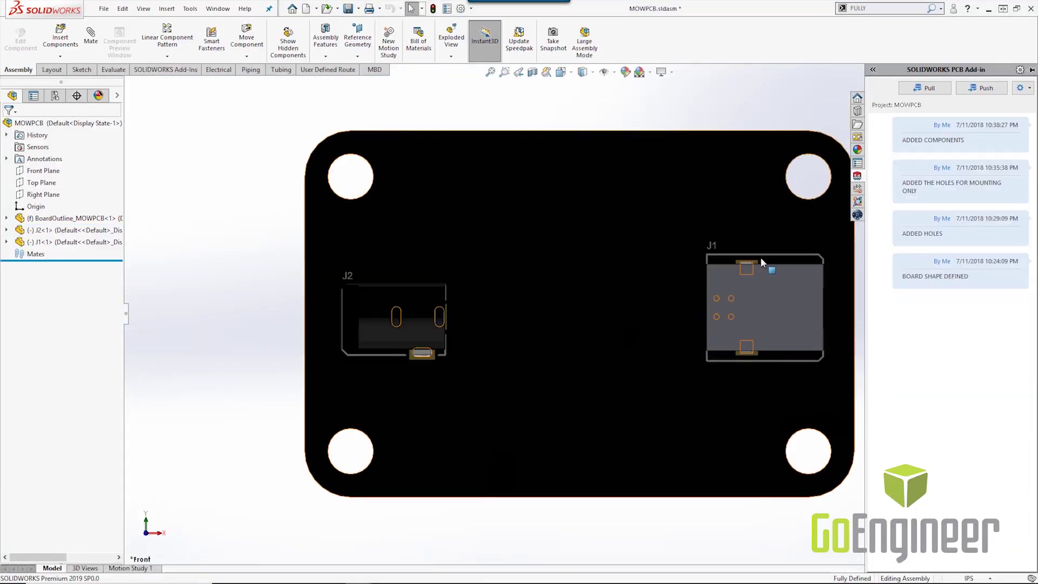
# Step: Give the assembly a plain white background scene and examine connector J1's pads and silkscreen on the tilted board
pyautogui.moveTo(603, 361); pyautogui.dragTo(591, 237, button='middle')
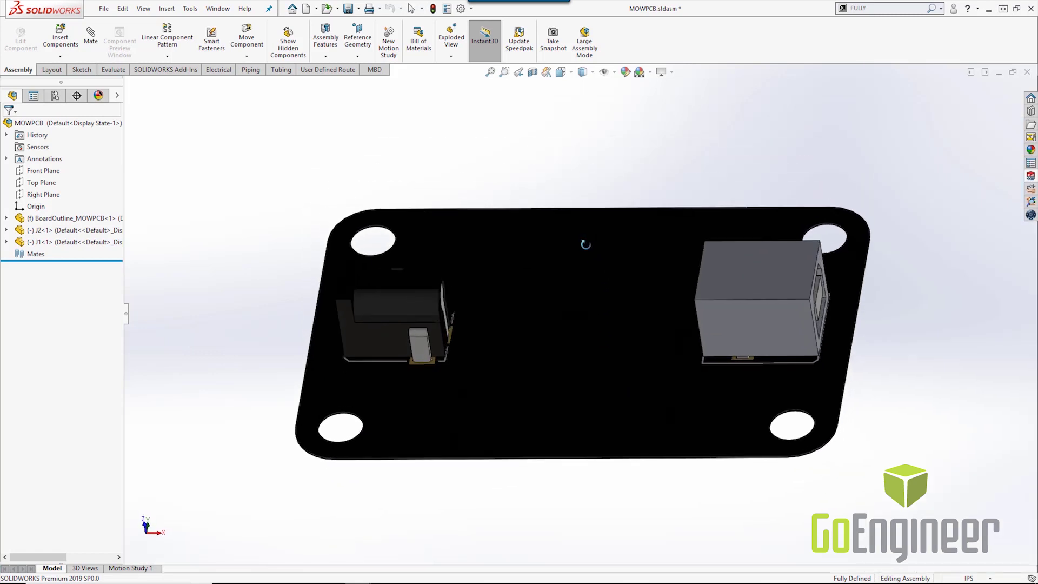
pyautogui.click(649, 72)
pyautogui.click(656, 100)
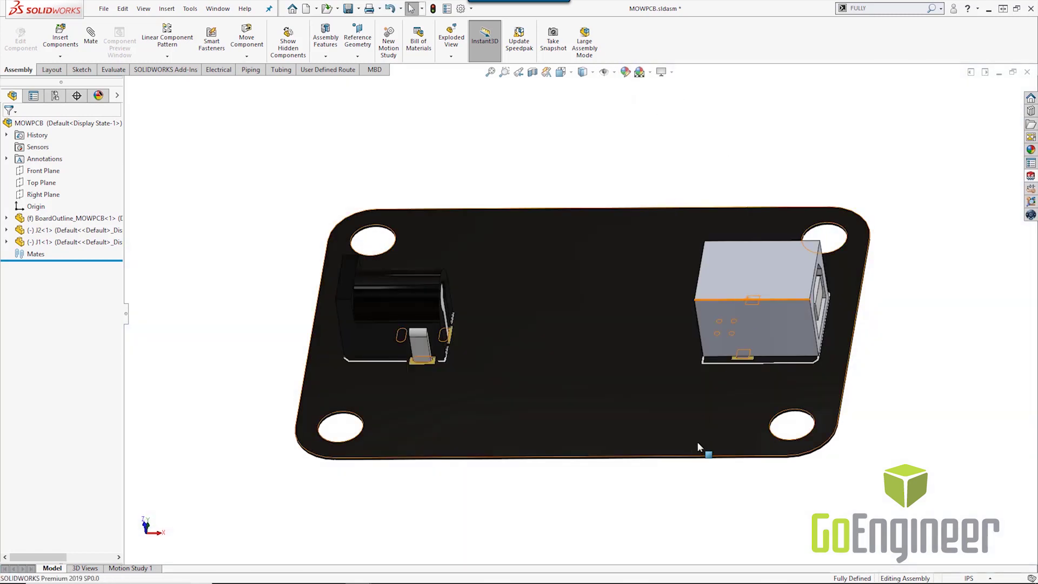
pyautogui.scroll(-5, 743, 365)
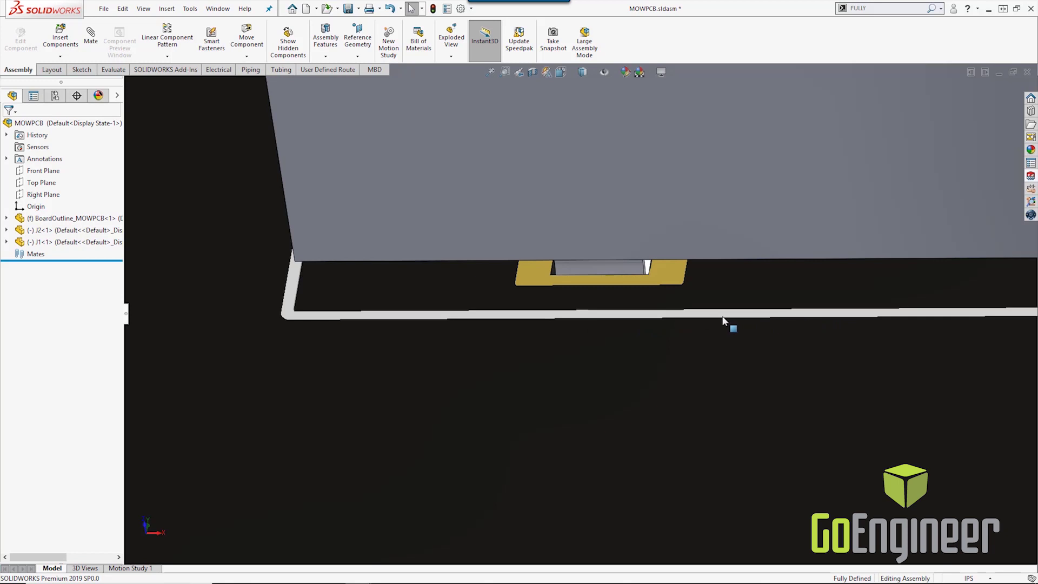
pyautogui.scroll(4, 724, 320)
pyautogui.moveTo(622, 280); pyautogui.dragTo(510, 145, button='middle')
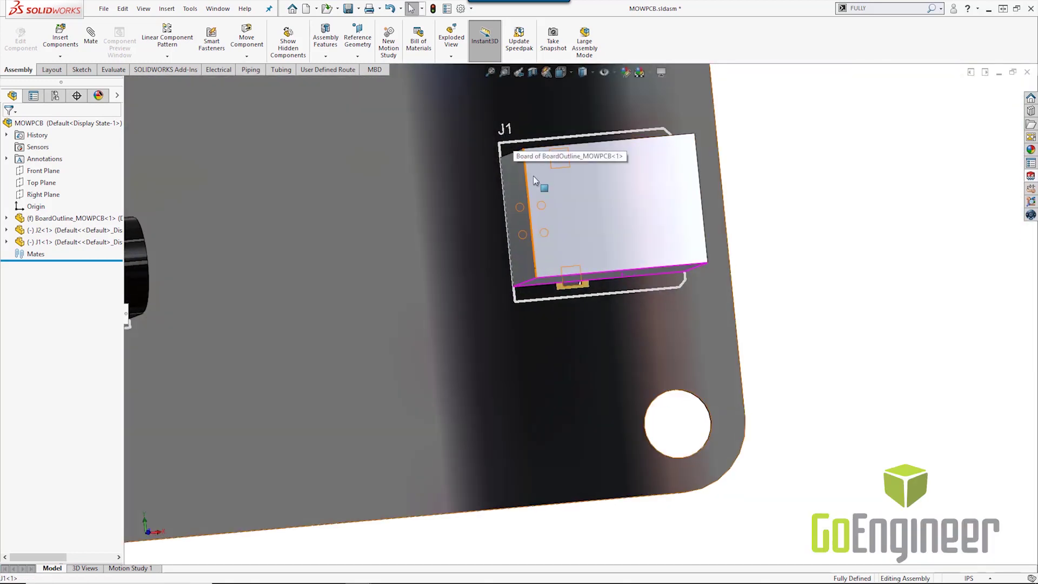
pyautogui.press('f')
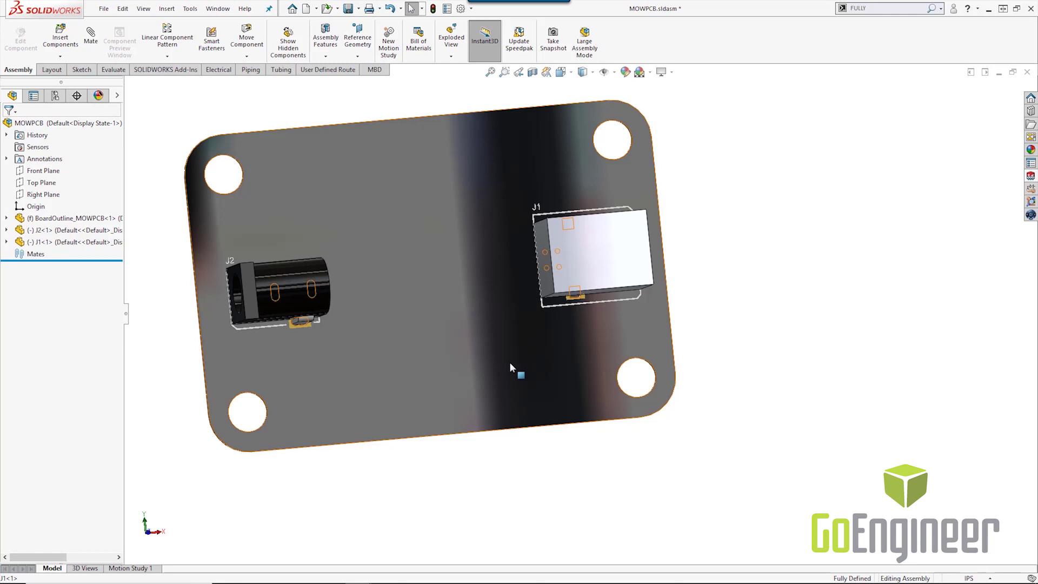
# Step: Flip connectors J2 and J1 to the opposite side of the board with Flip PCB Component
pyautogui.rightClick(287, 283)
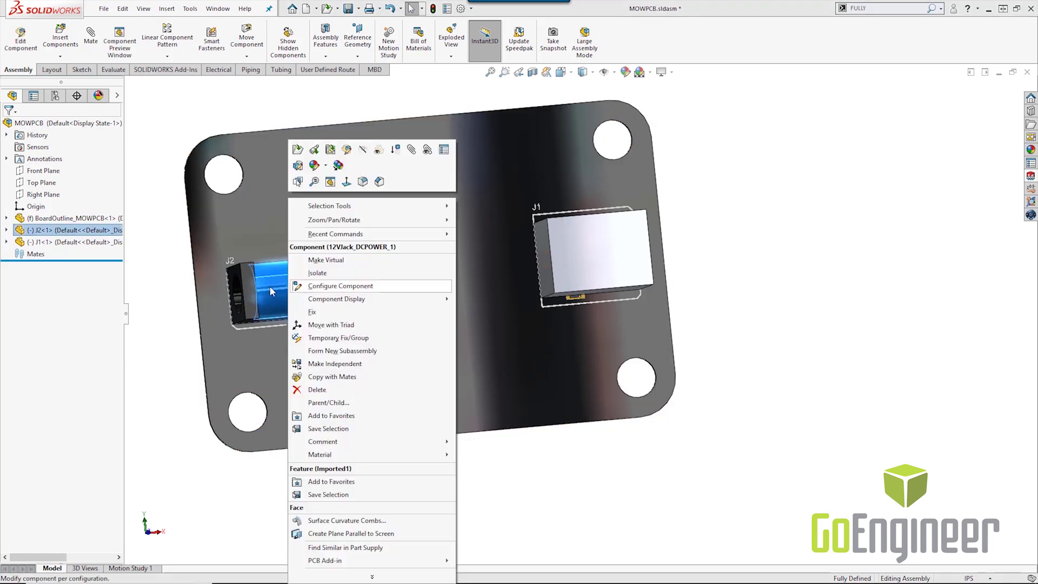
pyautogui.moveTo(361, 560)
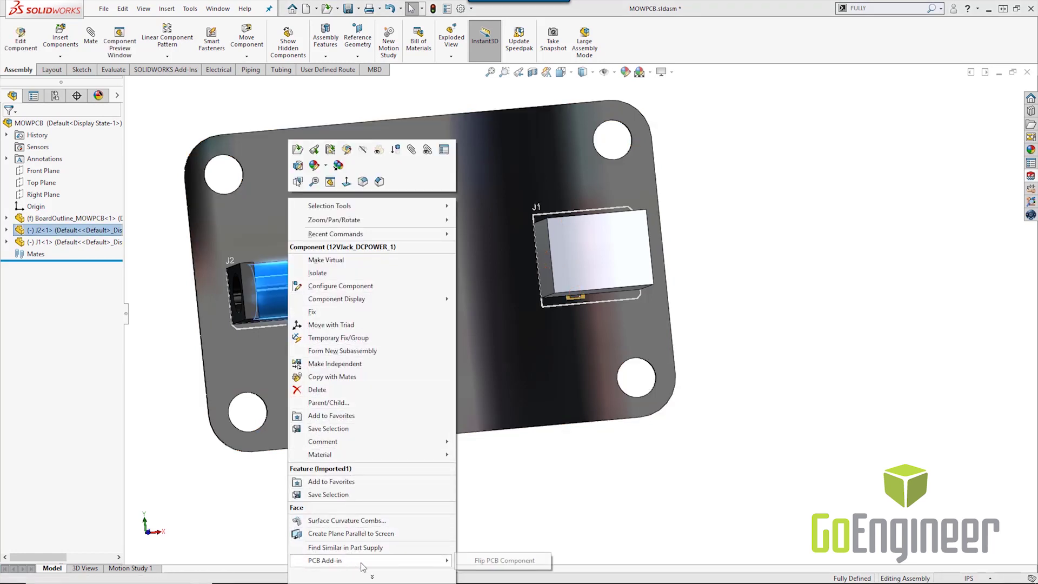
pyautogui.click(493, 562)
pyautogui.rightClick(608, 271)
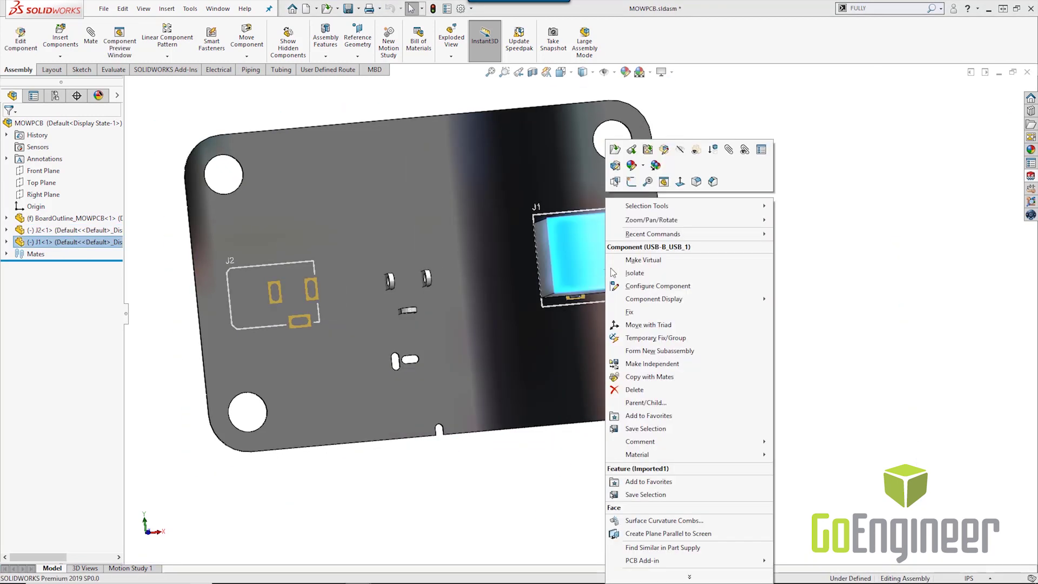
pyautogui.moveTo(738, 560)
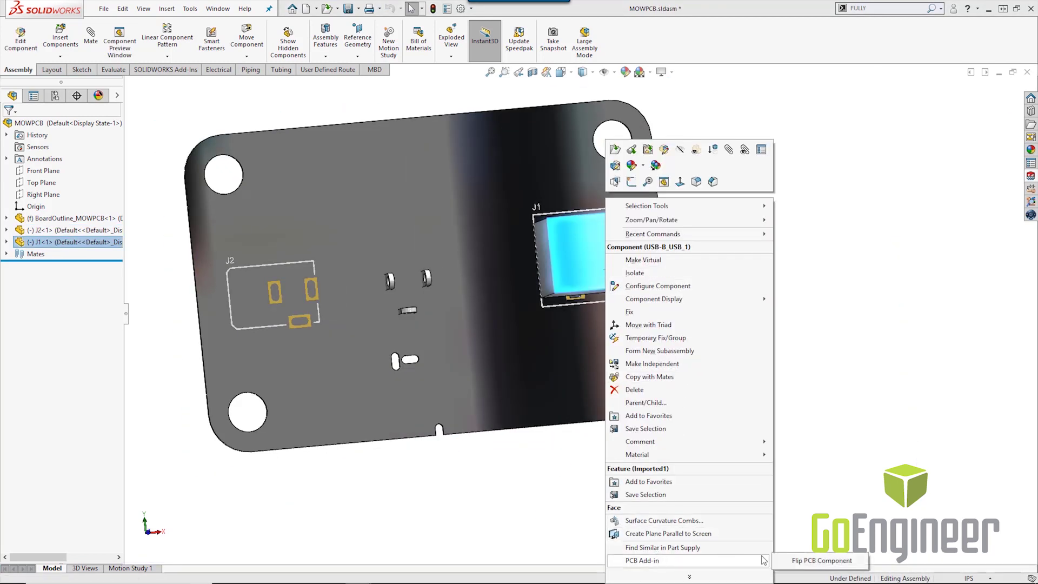
pyautogui.click(816, 561)
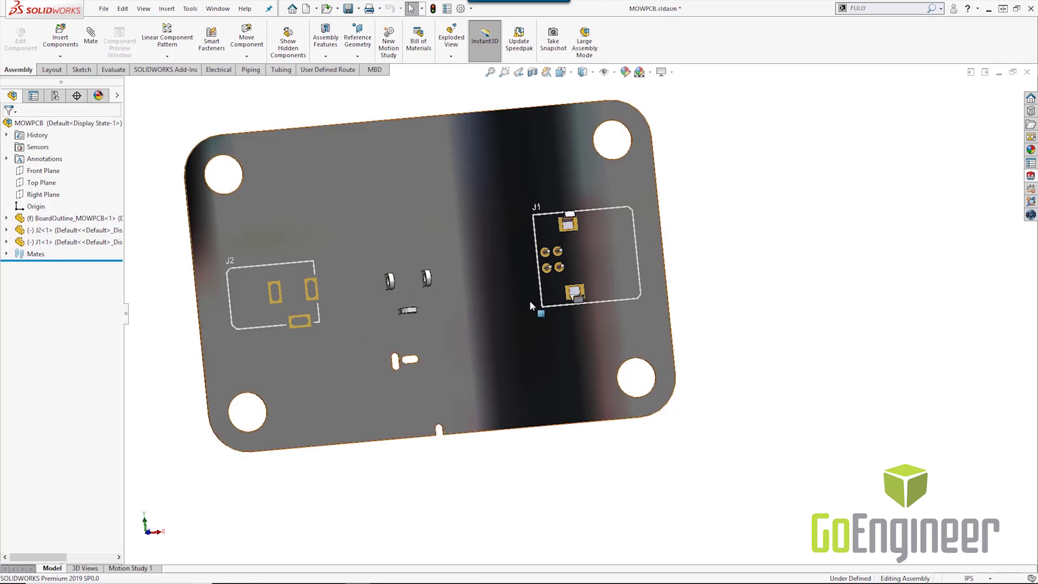
# Step: Push the modified assembly to the collaboration service with the comment MOVED COMPONENTS TO THE OTHER SIDE
pyautogui.click(1030, 176)
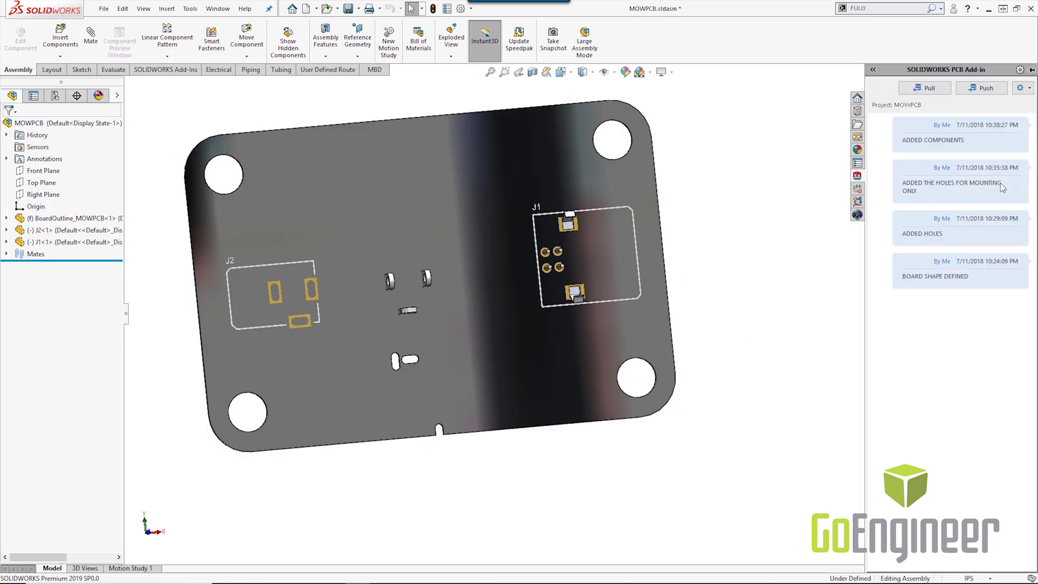
pyautogui.click(971, 93)
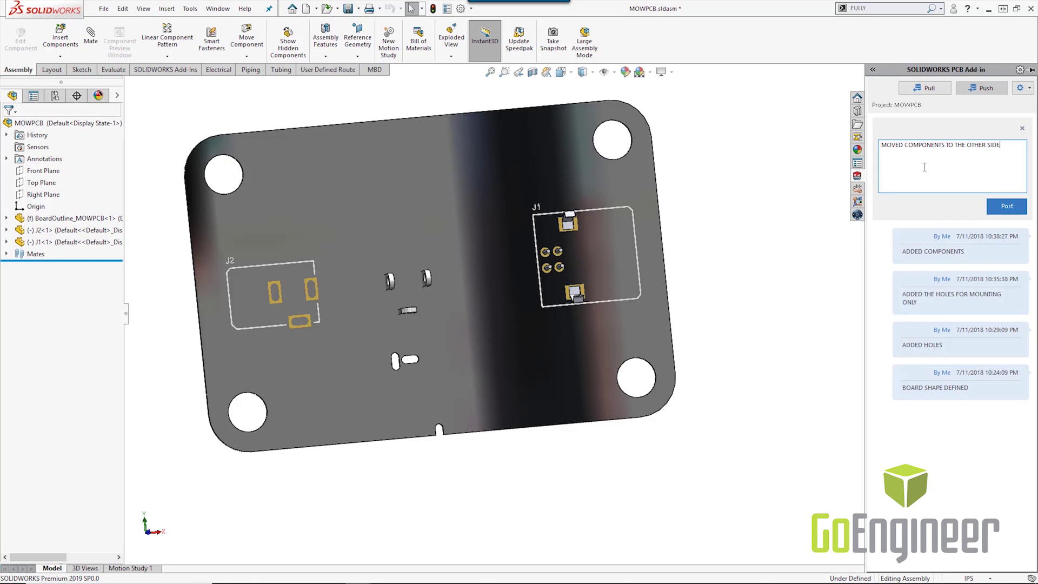
pyautogui.click(1005, 206)
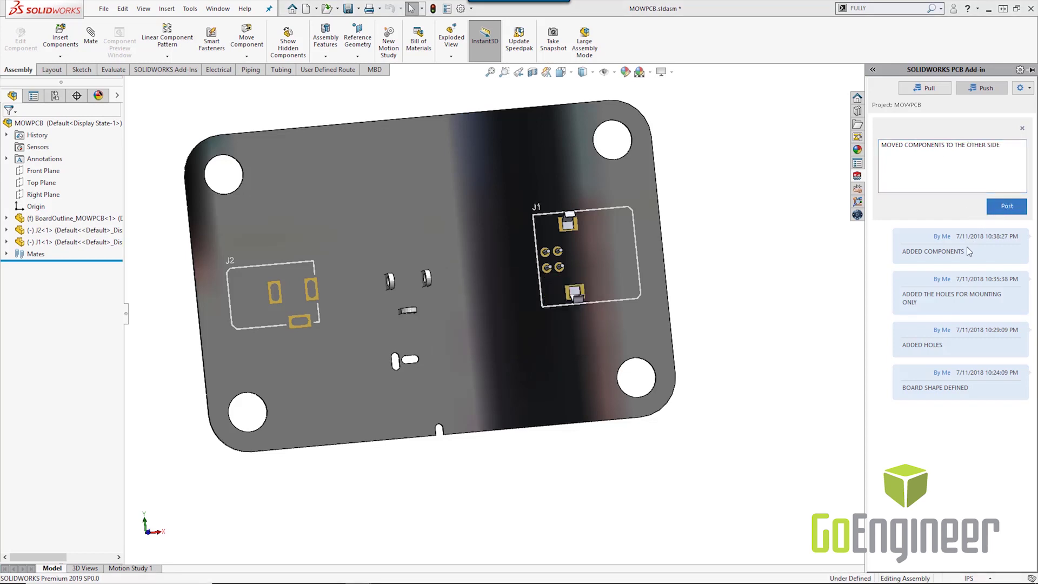
# Step: Switch to SOLIDWORKS PCB, preview the J2 and J1 placement changes, and accept both
pyautogui.moveTo(380, 582)
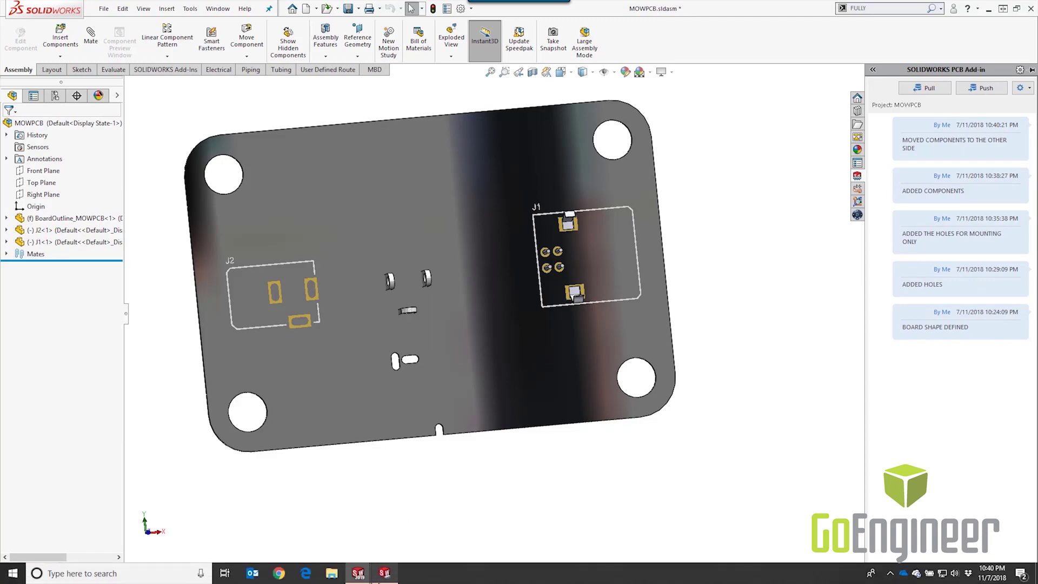
pyautogui.click(384, 573)
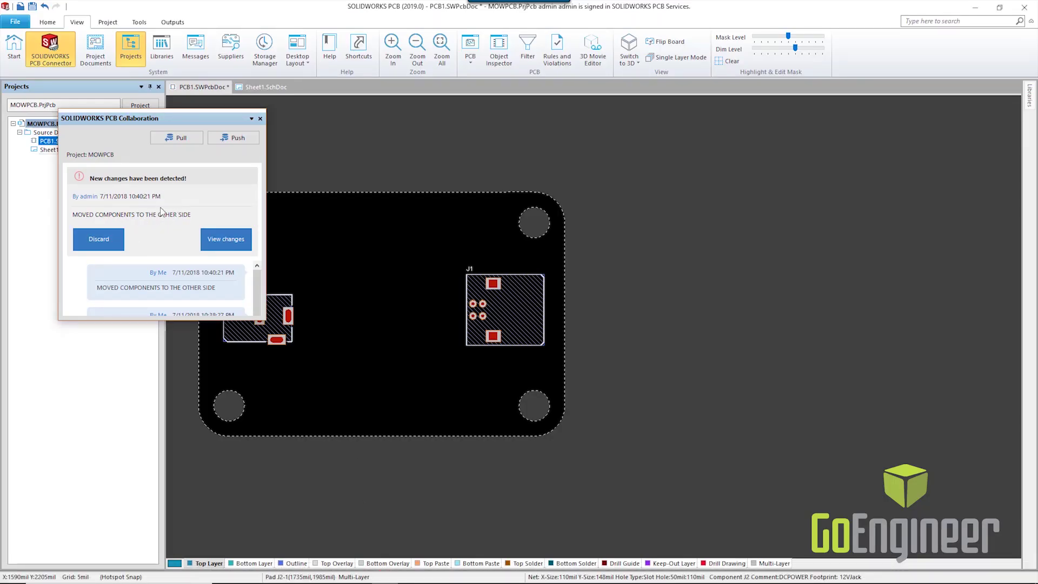
pyautogui.click(227, 239)
pyautogui.click(140, 206)
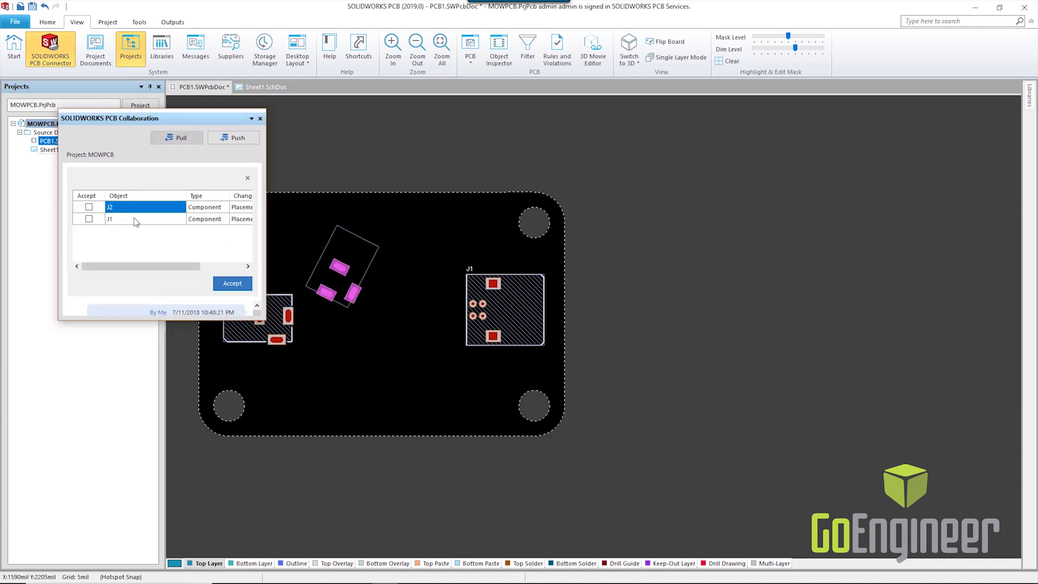
pyautogui.click(135, 220)
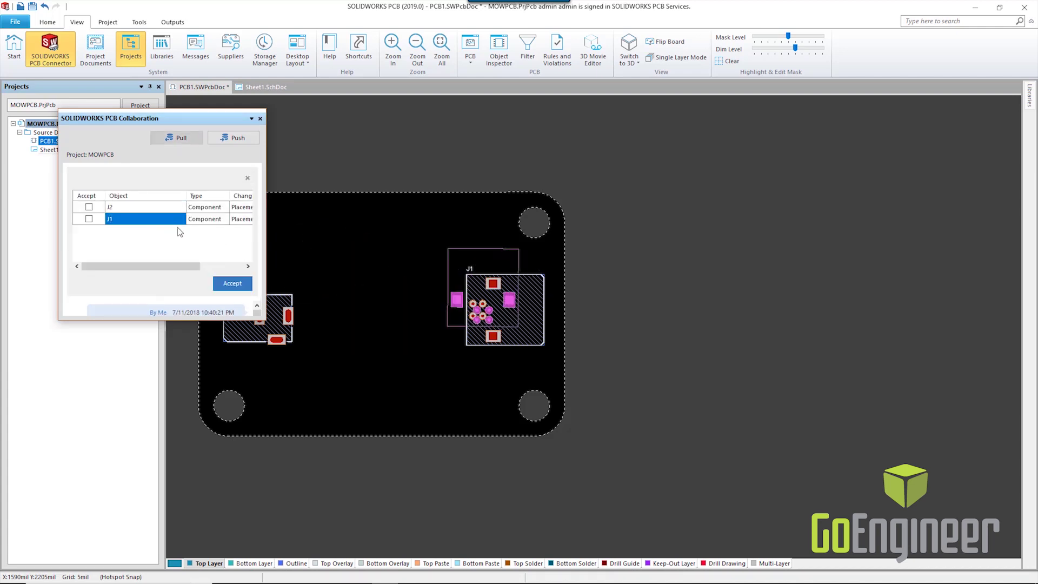
pyautogui.rightClick(109, 218)
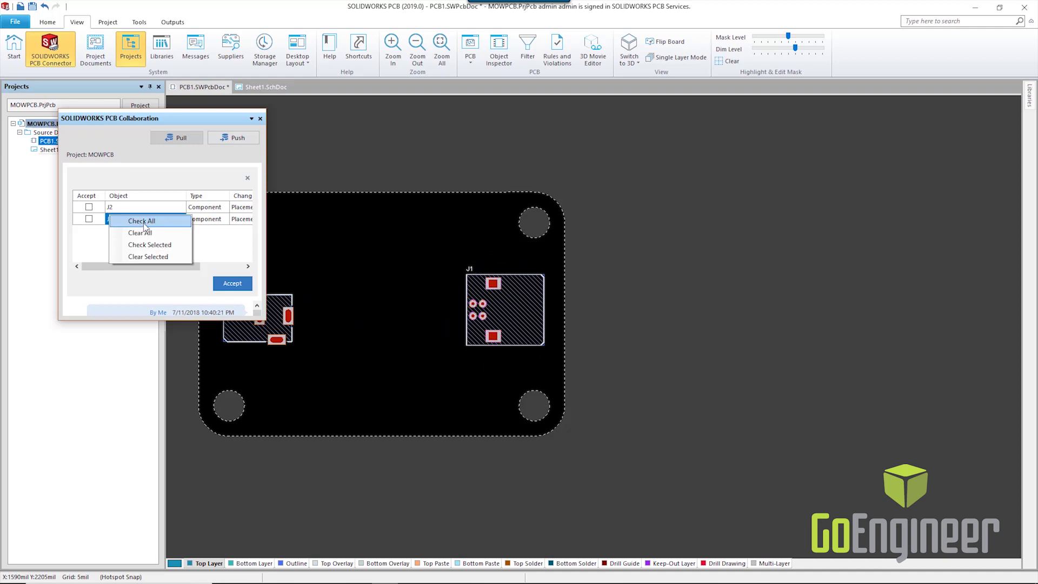
pyautogui.click(143, 227)
pyautogui.click(232, 287)
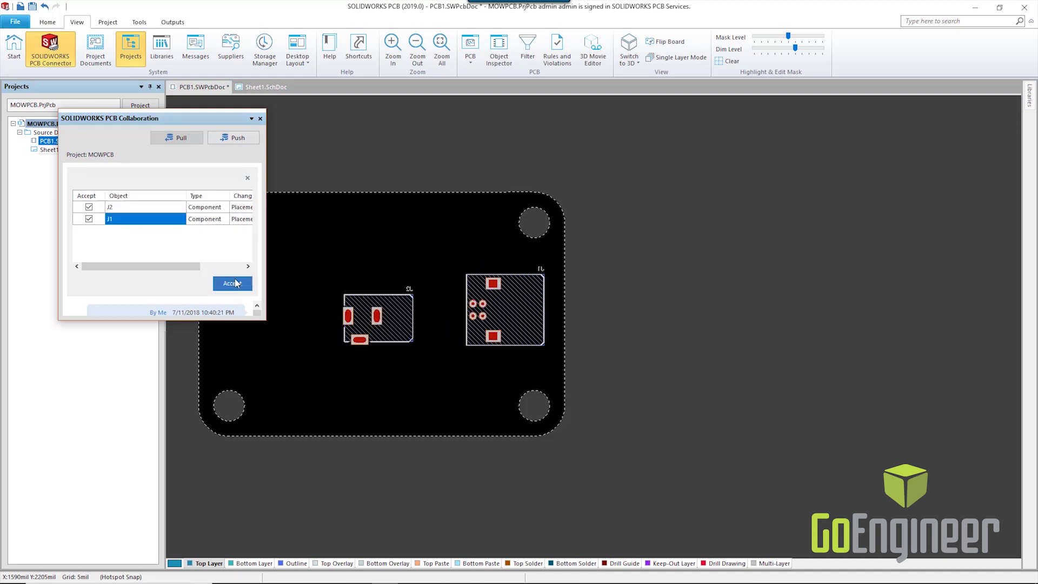
pyautogui.click(260, 118)
# Step: Examine the flipped connectors in 3D from both sides of the board
pyautogui.press('3')
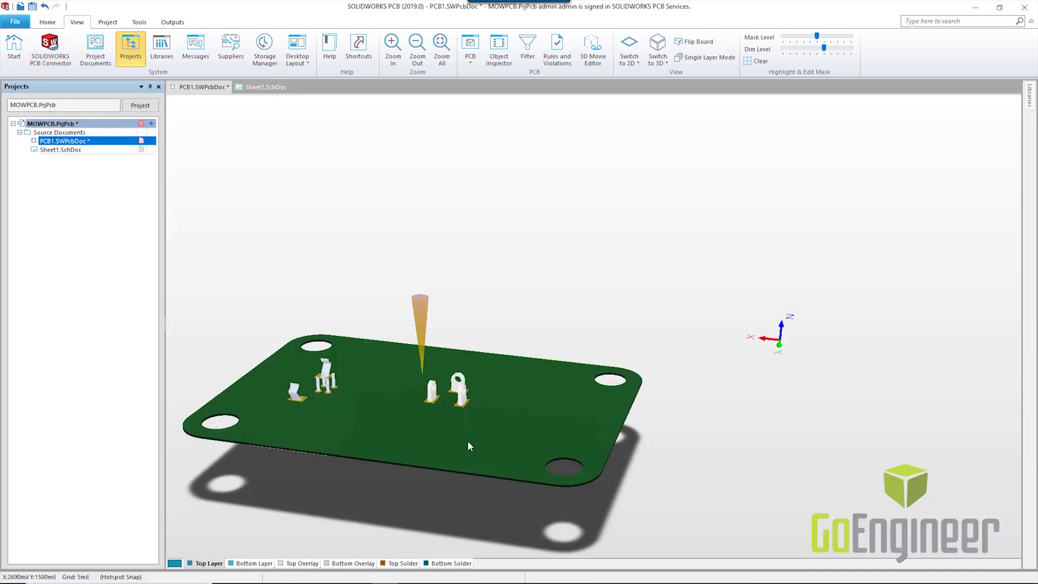
pyautogui.keyDown('ctrl'); pyautogui.scroll(5, 405, 402); pyautogui.keyUp('ctrl')
pyautogui.keyDown('ctrl'); pyautogui.scroll(-4, 407, 402); pyautogui.keyUp('ctrl')
pyautogui.moveTo(422, 445)
pyautogui.keyDown('shift'); pyautogui.mouseDown(button='right')
pyautogui.moveTo(551, 460)
pyautogui.moveTo(440, 378)
pyautogui.moveTo(375, 347)
pyautogui.moveTo(318, 399)
pyautogui.moveTo(402, 446)
pyautogui.mouseUp(button='right'); pyautogui.keyUp('shift')
pyautogui.middleClick(480, 455)
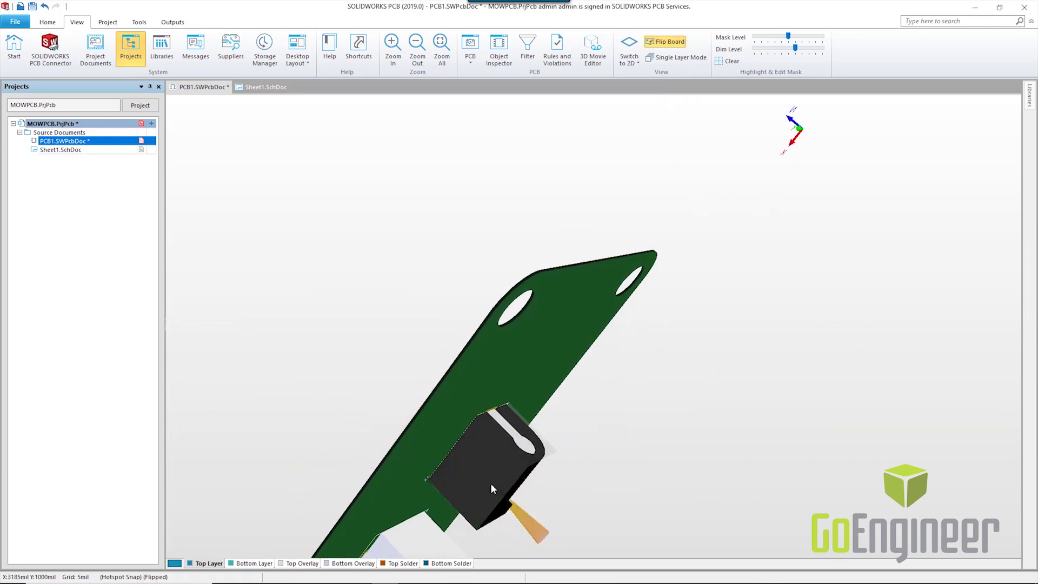
# Step: In the 2D layout, move J2 between the two left mounting holes, rotated 180 degrees, and save the board document
pyautogui.press('2')
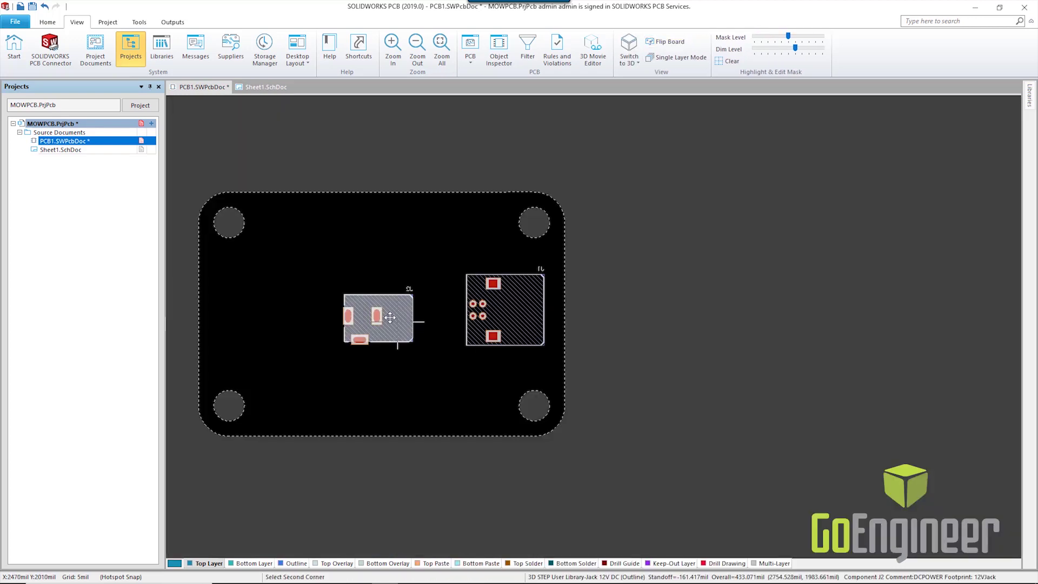
pyautogui.click(392, 334)
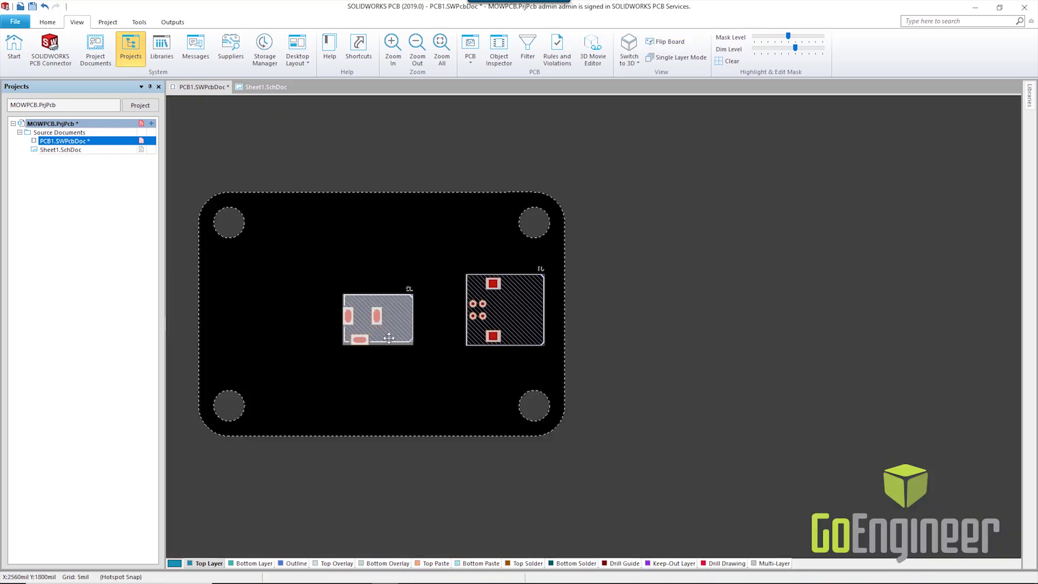
pyautogui.moveTo(310, 322)
pyautogui.mouseDown()
pyautogui.moveTo(266, 310)
pyautogui.moveTo(273, 335)
pyautogui.moveTo(315, 315)
pyautogui.mouseUp()
pyautogui.press('space')
pyautogui.press('space')
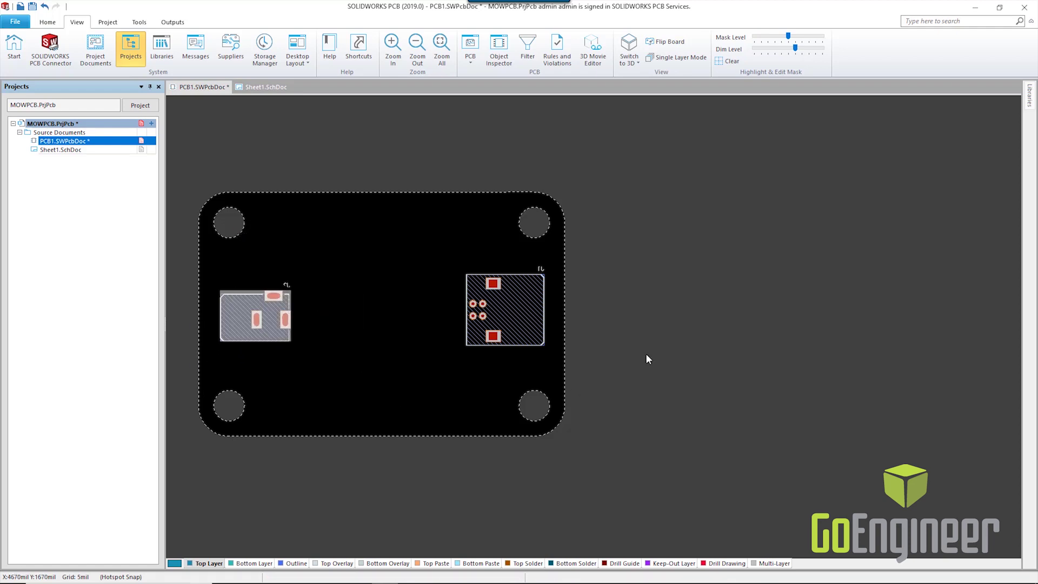
pyautogui.click(628, 362)
pyautogui.hotkey('ctrl', 's')
# Step: Push the updated board to the collaboration service with the comment OK, LOOKS GOOD NOW
pyautogui.click(50, 49)
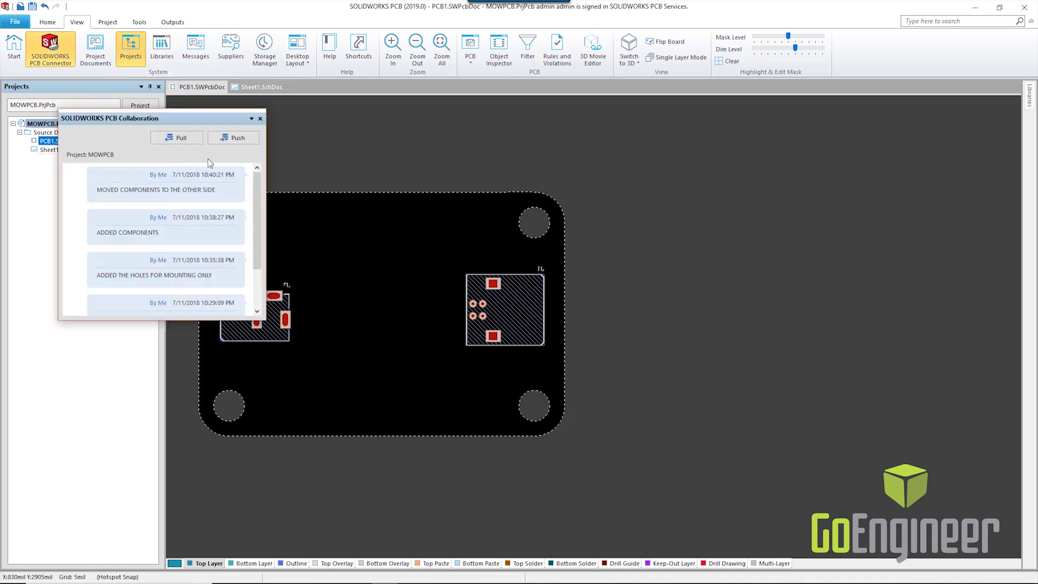
pyautogui.click(236, 139)
pyautogui.click(124, 207)
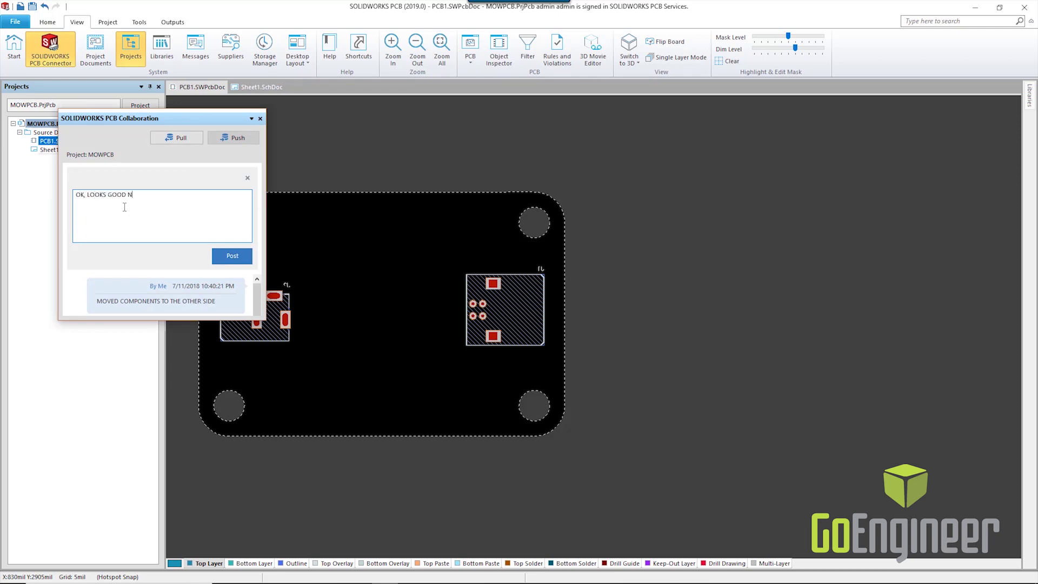
pyautogui.click(243, 261)
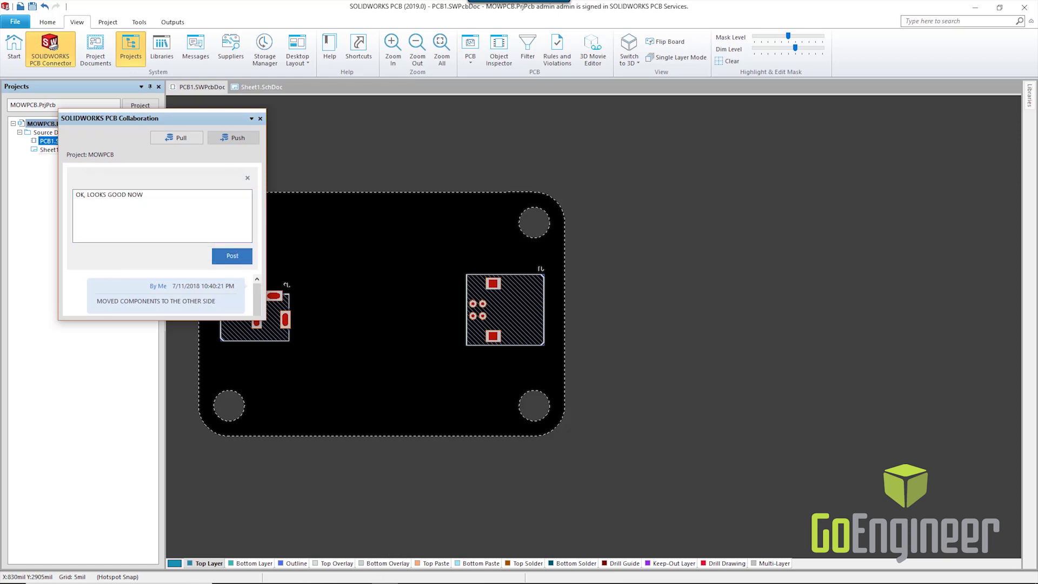
# Step: Switch to SOLIDWORKS, view the incoming changes, and accept the J2 and J1 components together with the layer decals
pyautogui.moveTo(362, 577)
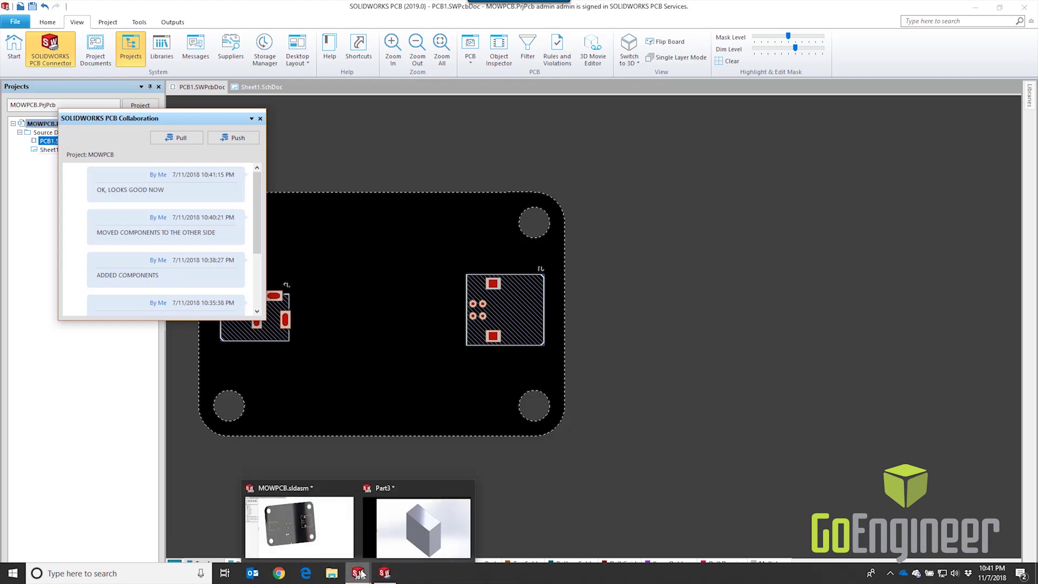
pyautogui.click(324, 527)
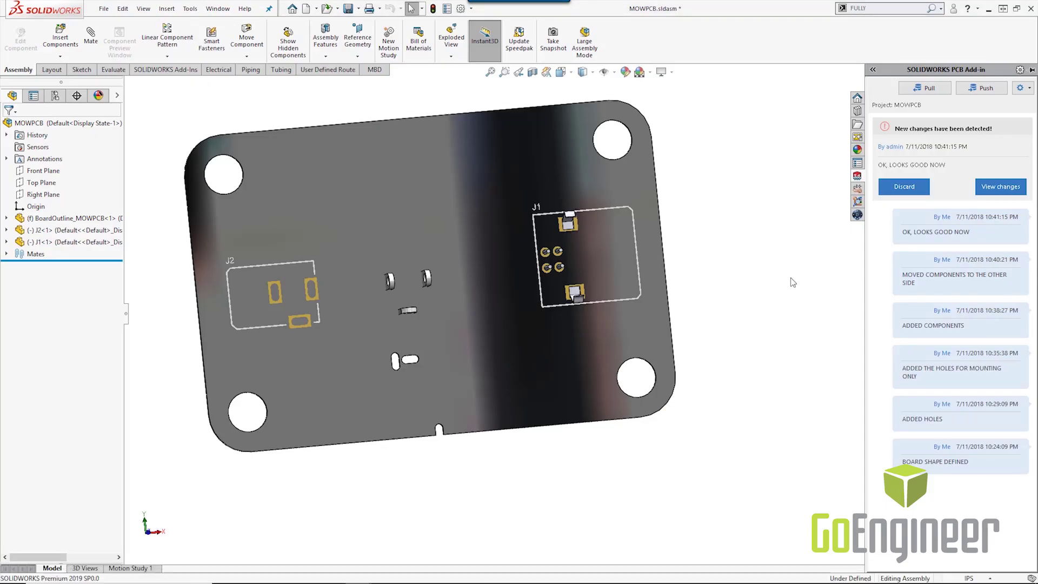
pyautogui.click(997, 194)
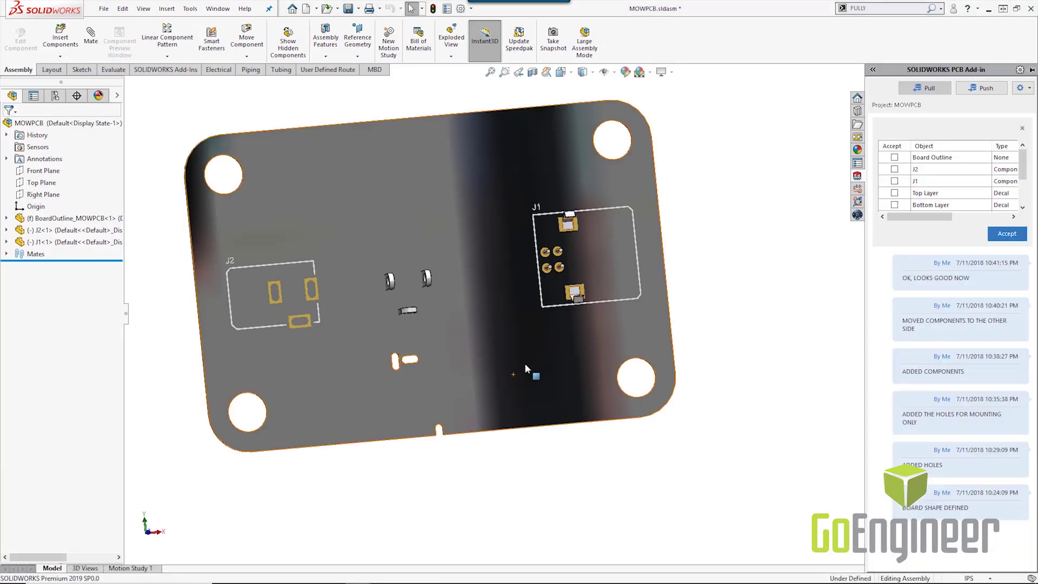
pyautogui.scroll(-2, 958, 196)
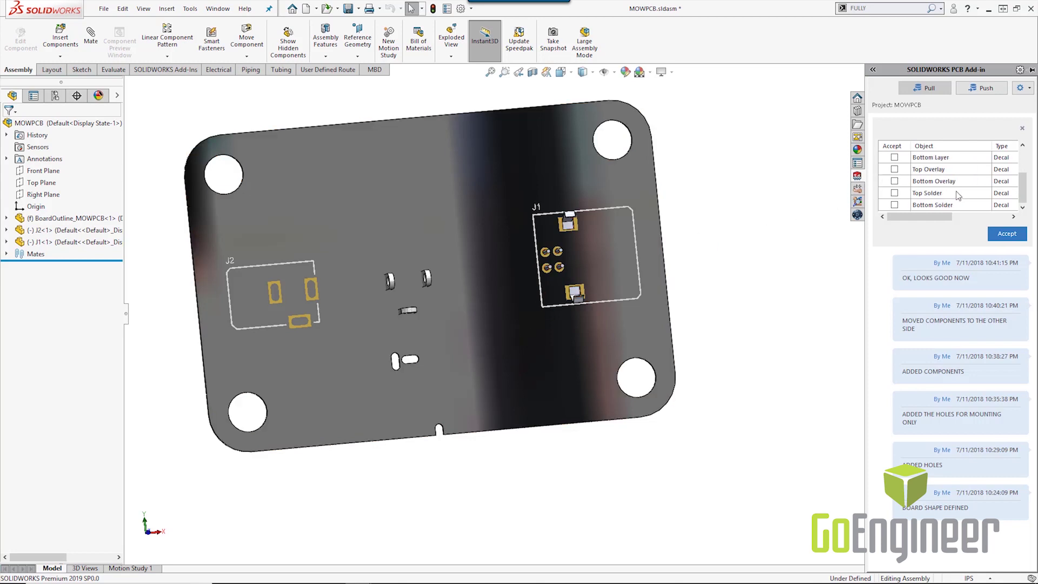
pyautogui.scroll(2, 929, 188)
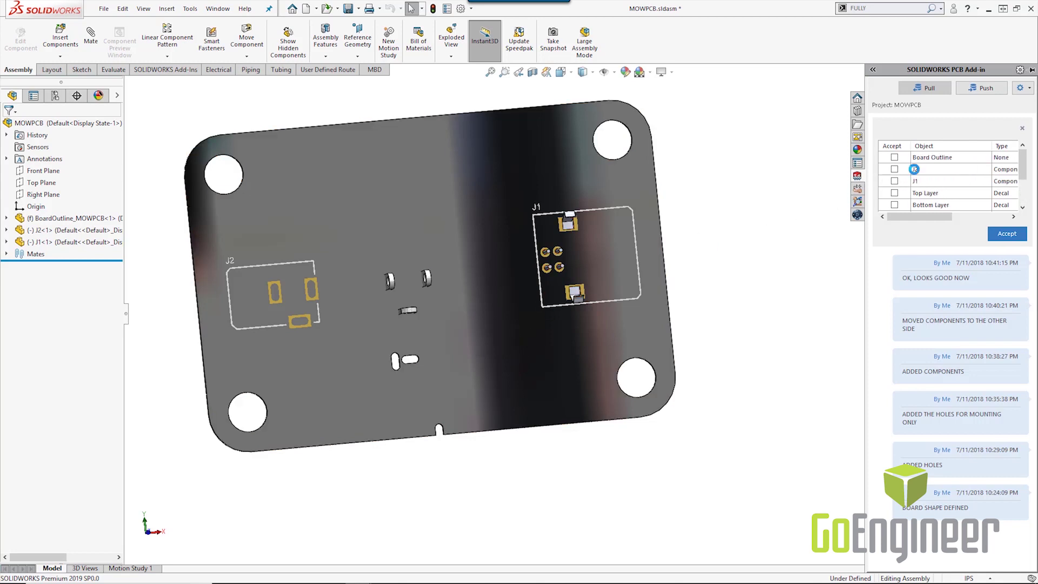
pyautogui.scroll(-2, 922, 199)
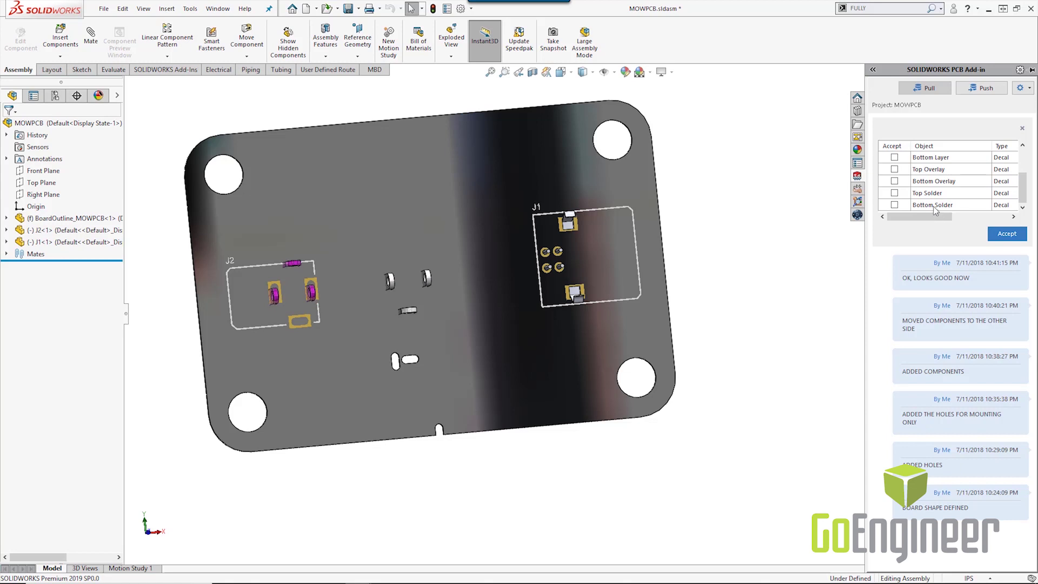
pyautogui.click(894, 205)
pyautogui.click(895, 169)
pyautogui.scroll(2, 932, 206)
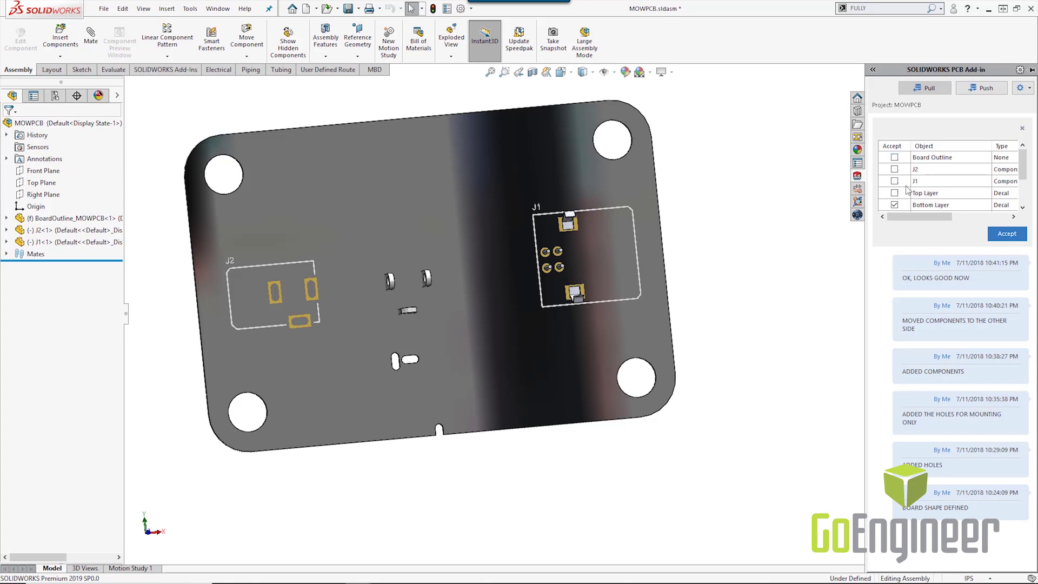
pyautogui.click(894, 169)
pyautogui.click(1006, 233)
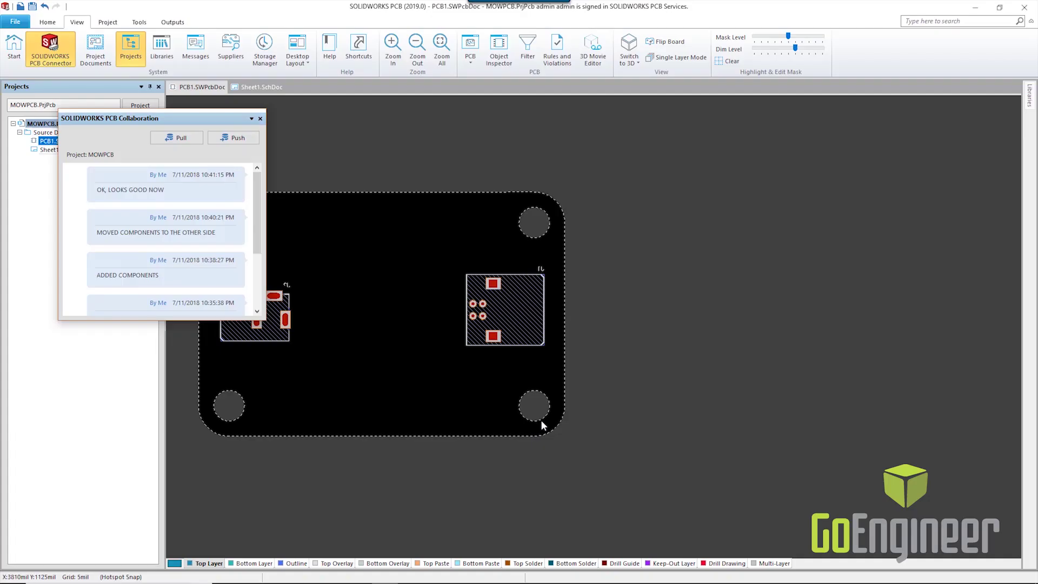
# Step: Examine the updated MOWPCB assembly in 3D, using the Front and Back views to check J1 and J2
pyautogui.click(363, 575)
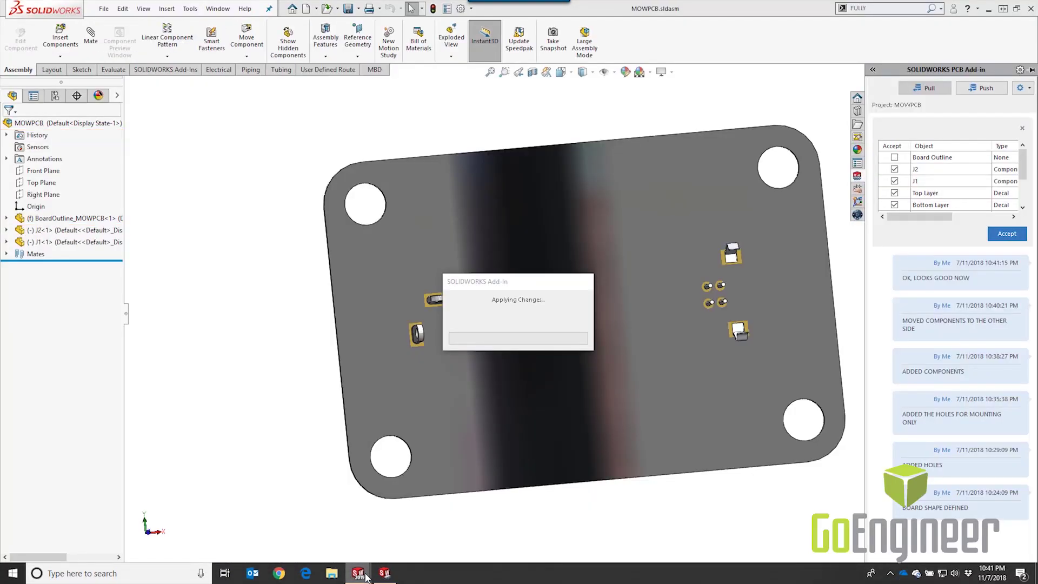
pyautogui.click(588, 525)
pyautogui.moveTo(576, 525); pyautogui.dragTo(698, 255, button='middle')
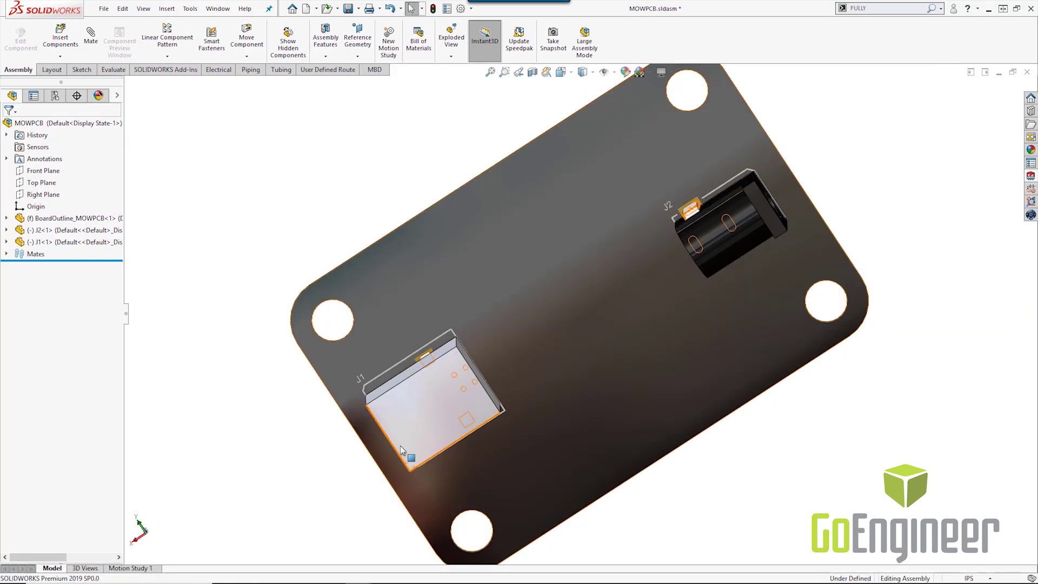
pyautogui.press('space')
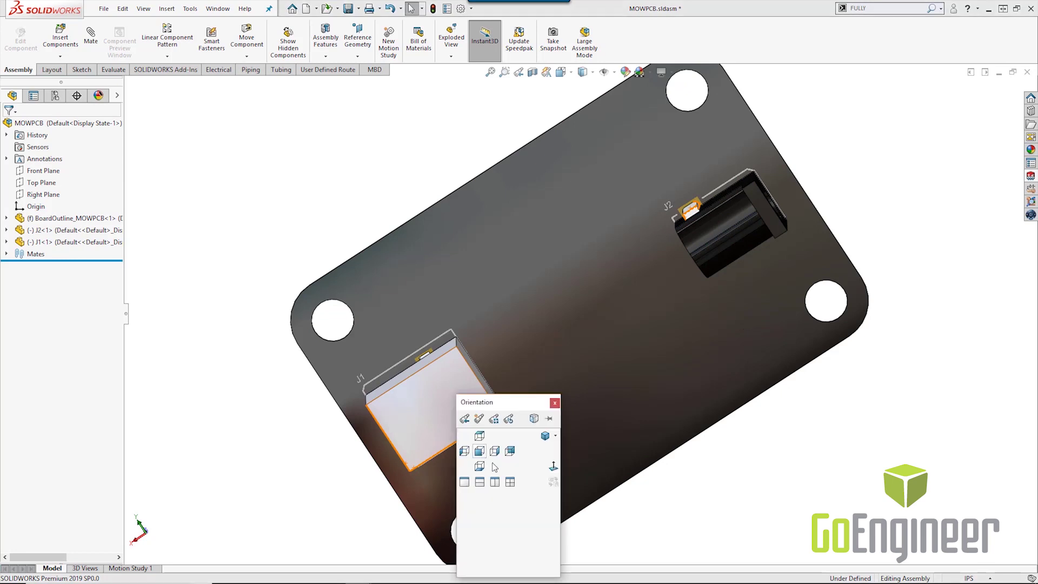
pyautogui.click(479, 453)
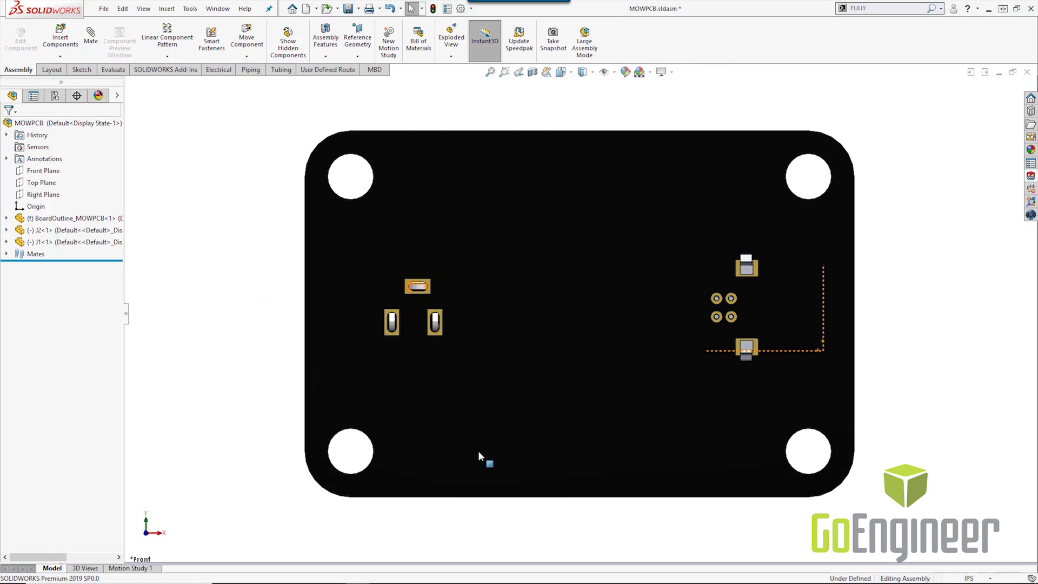
pyautogui.press('space')
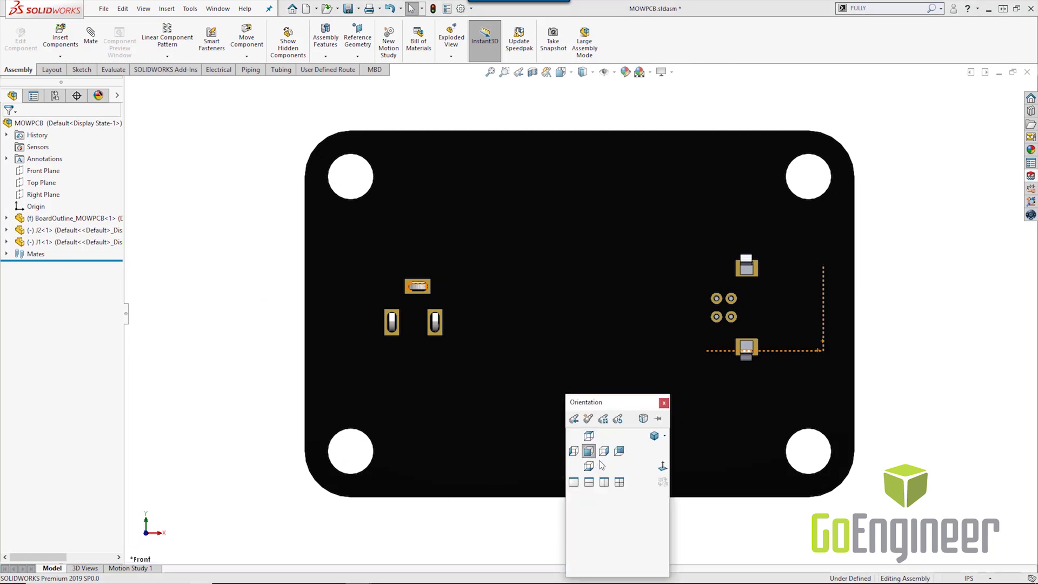
pyautogui.click(736, 456)
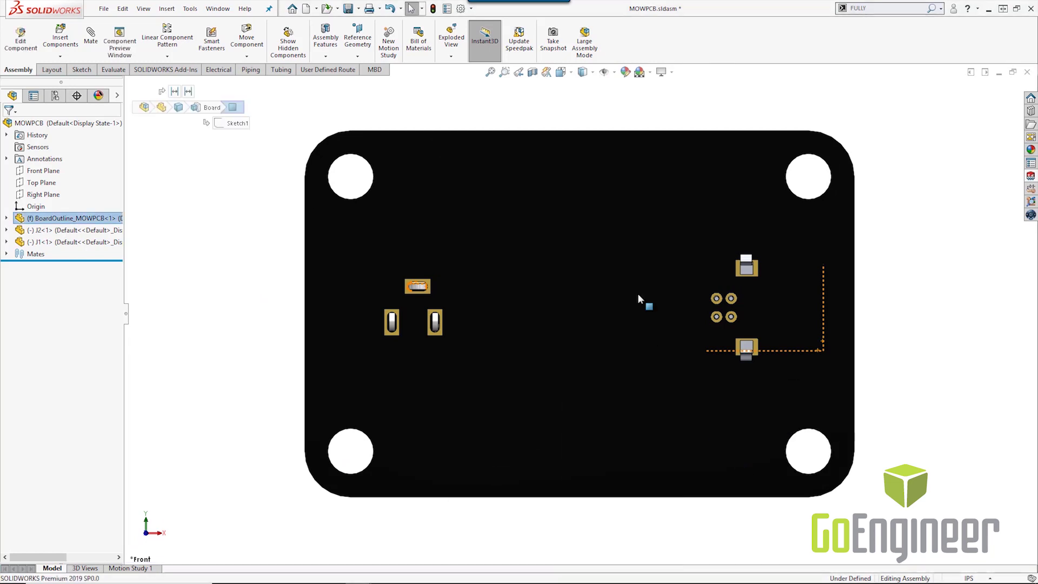
pyautogui.click(561, 72)
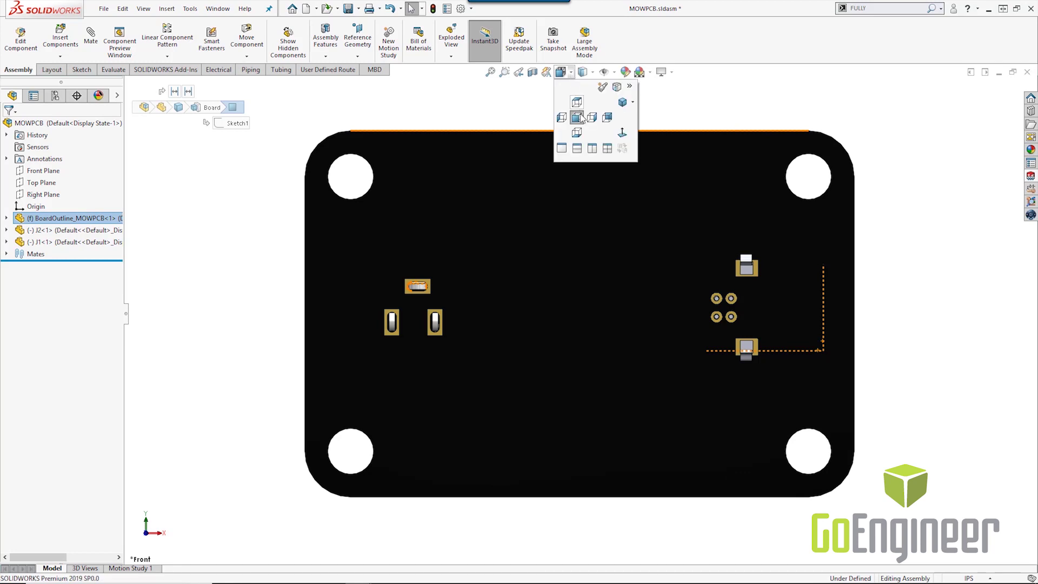
pyautogui.click(607, 119)
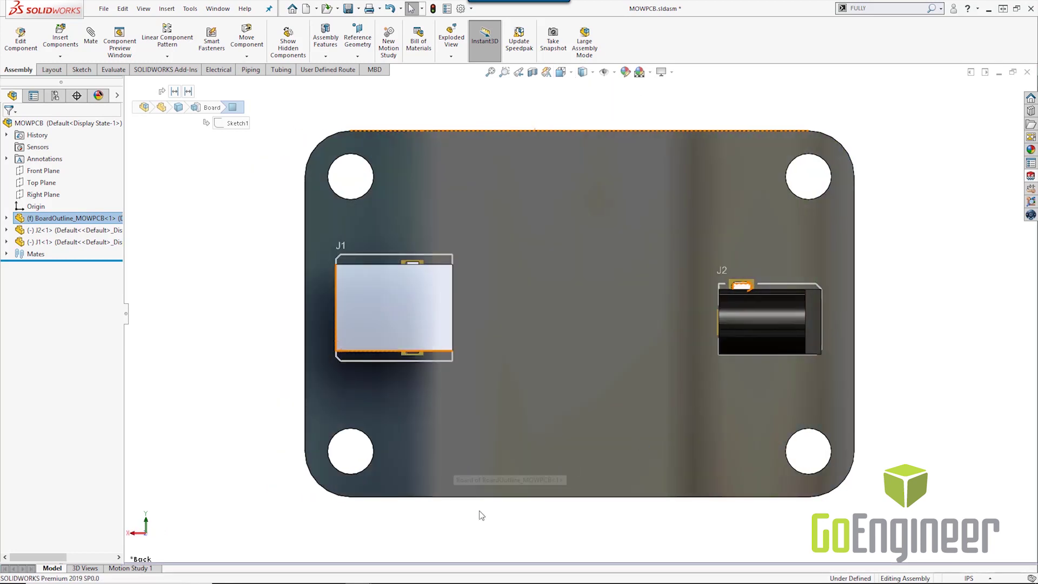
pyautogui.click(503, 524)
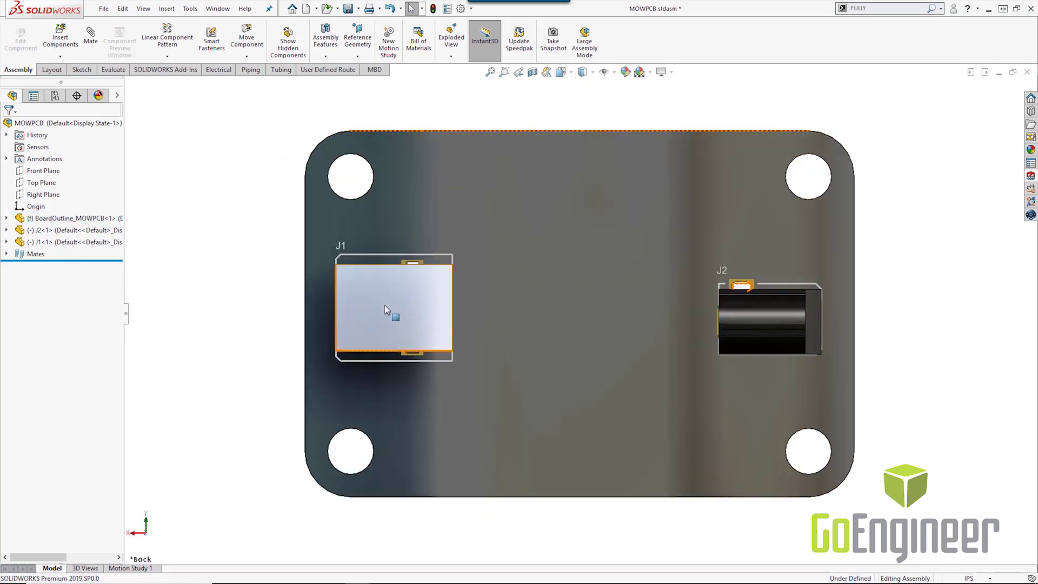
pyautogui.click(74, 230)
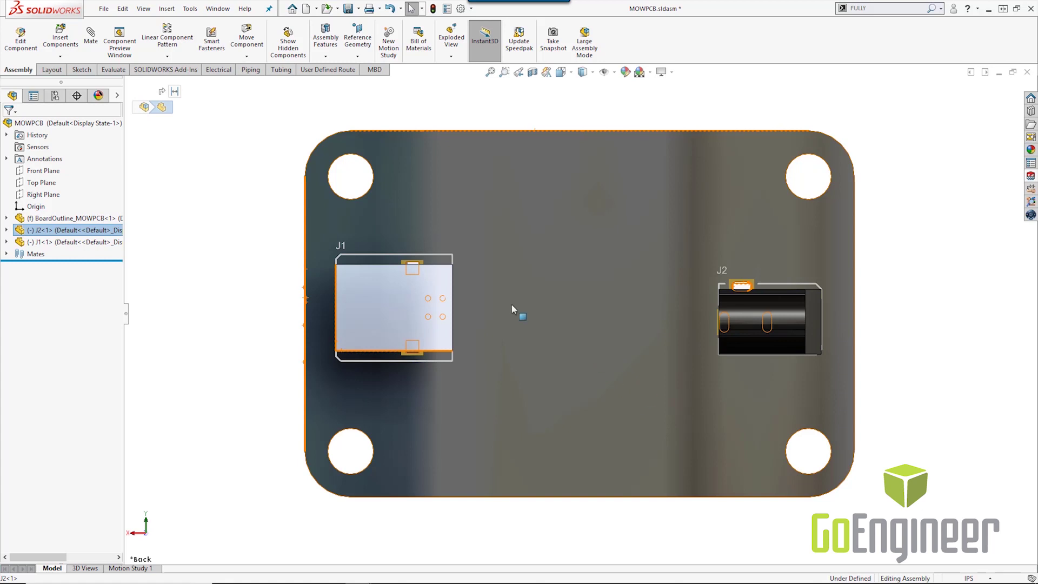
# Step: Insert a new part saved as KEEPOUT1 into the assembly, placing it on the board's back face
pyautogui.click(60, 57)
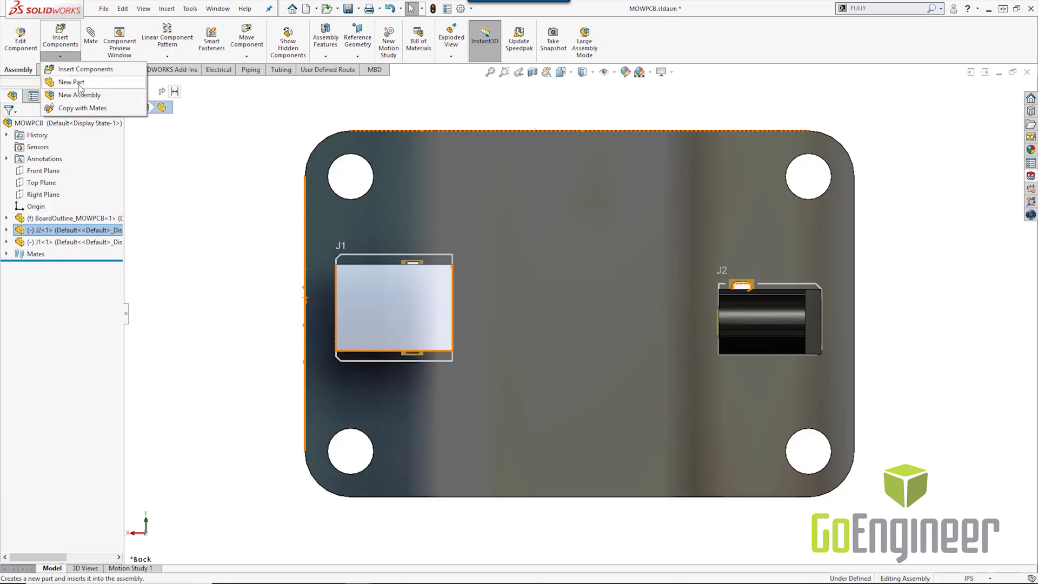
pyautogui.click(71, 82)
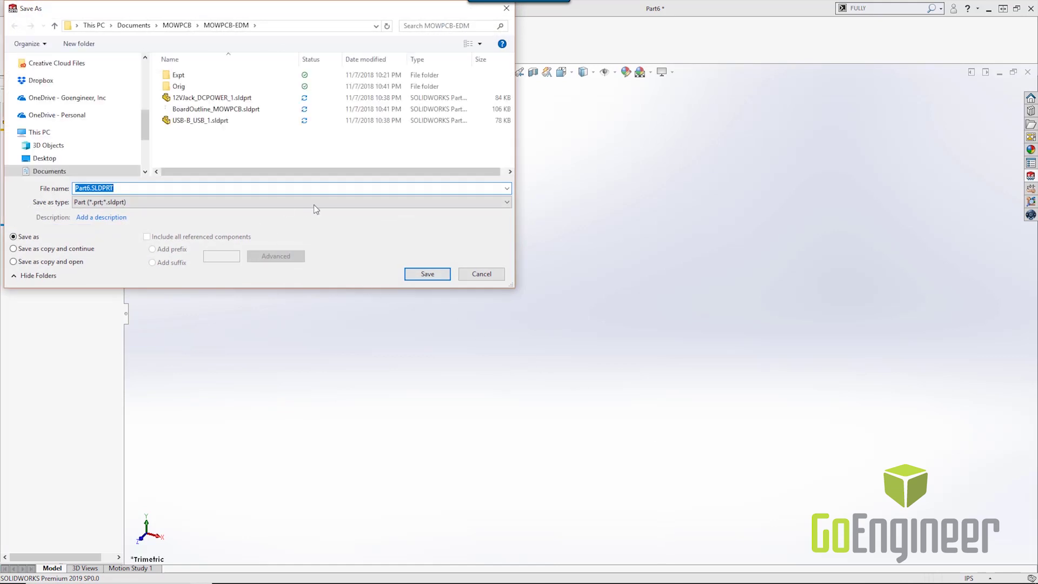
pyautogui.write('KEEPOUT1')
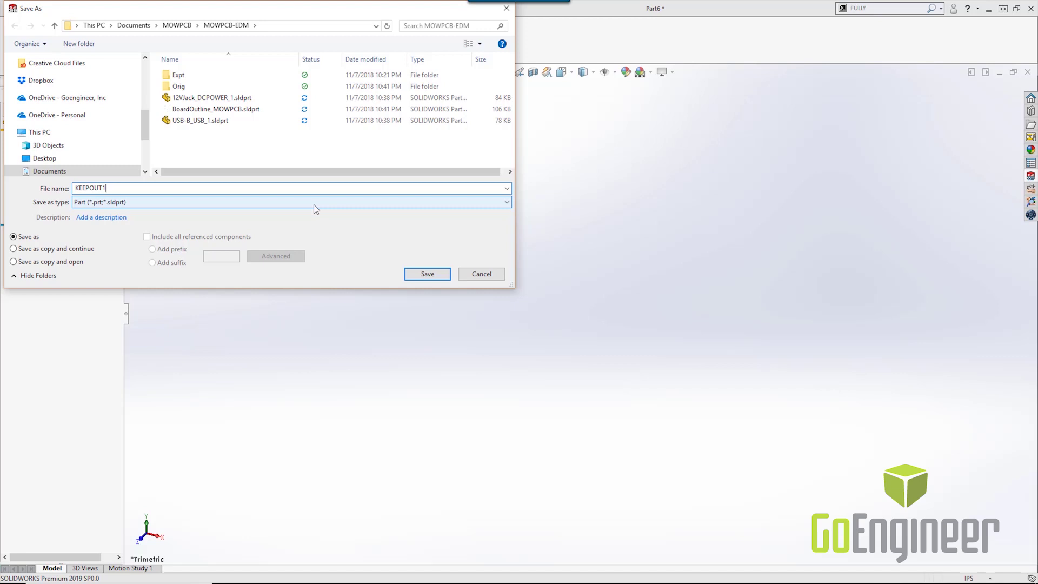
pyautogui.press('Return')
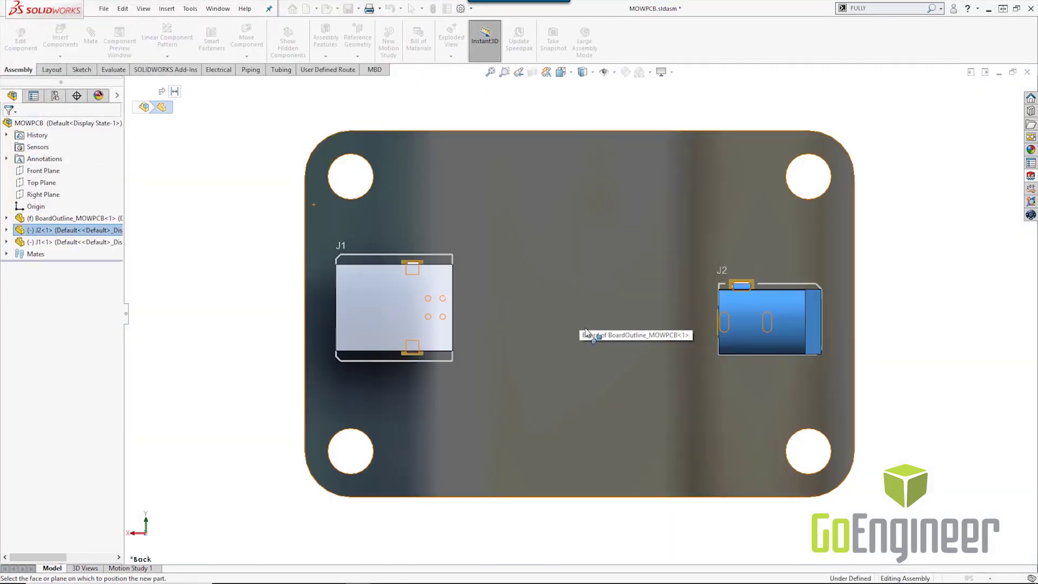
pyautogui.click(585, 328)
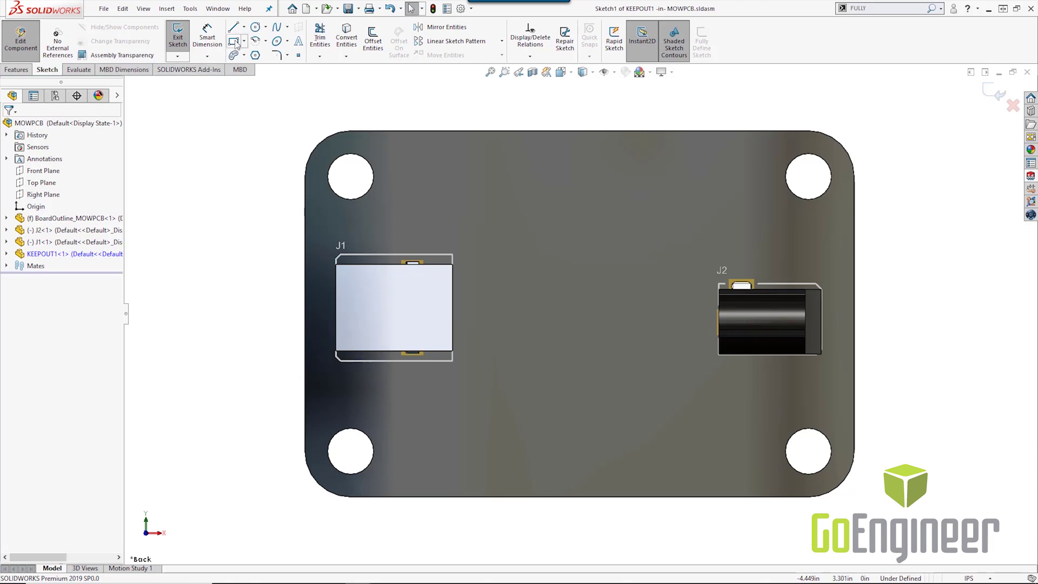
# Step: Sketch a corner rectangle about 0.74 in wide and 1.20 in high on the board between J1 and J2
pyautogui.click(233, 41)
pyautogui.click(515, 207)
pyautogui.click(651, 427)
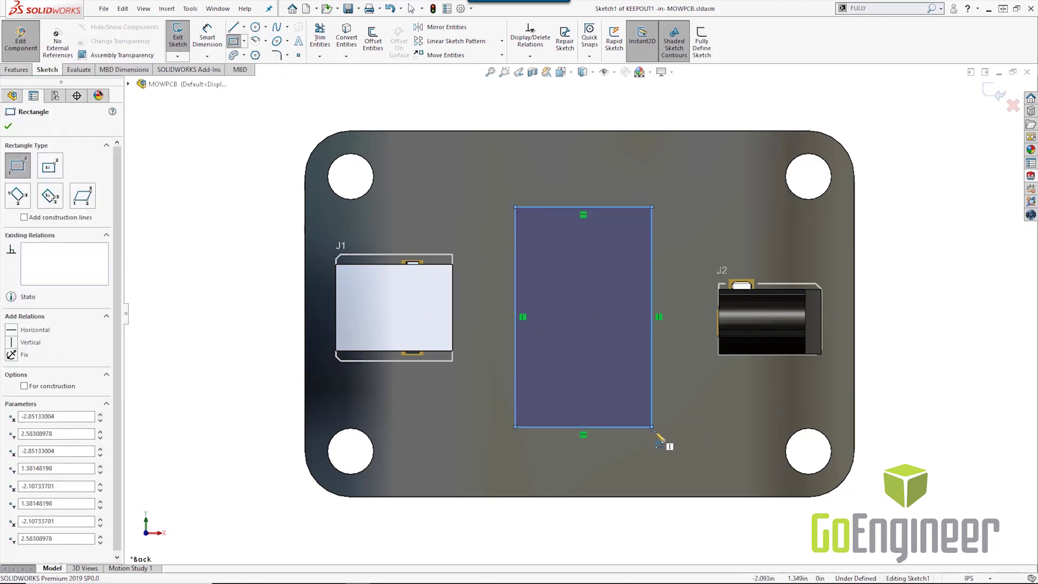
pyautogui.press('Escape')
# Step: Sketch two circles centred on the midpoints of the rectangle's long sides, the one facing J1 with a radius of about 0.19 in
pyautogui.click(255, 27)
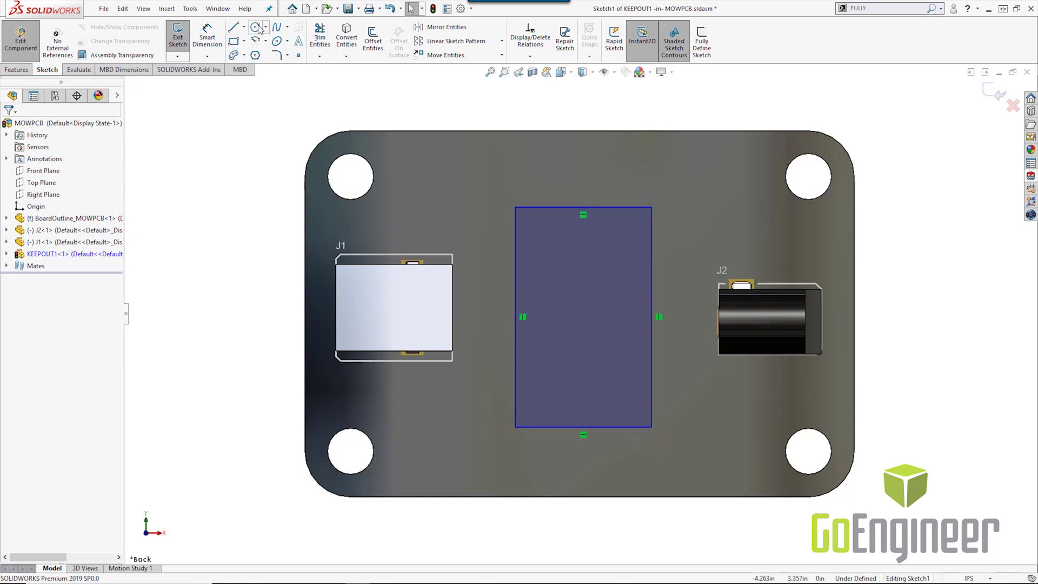
pyautogui.click(515, 317)
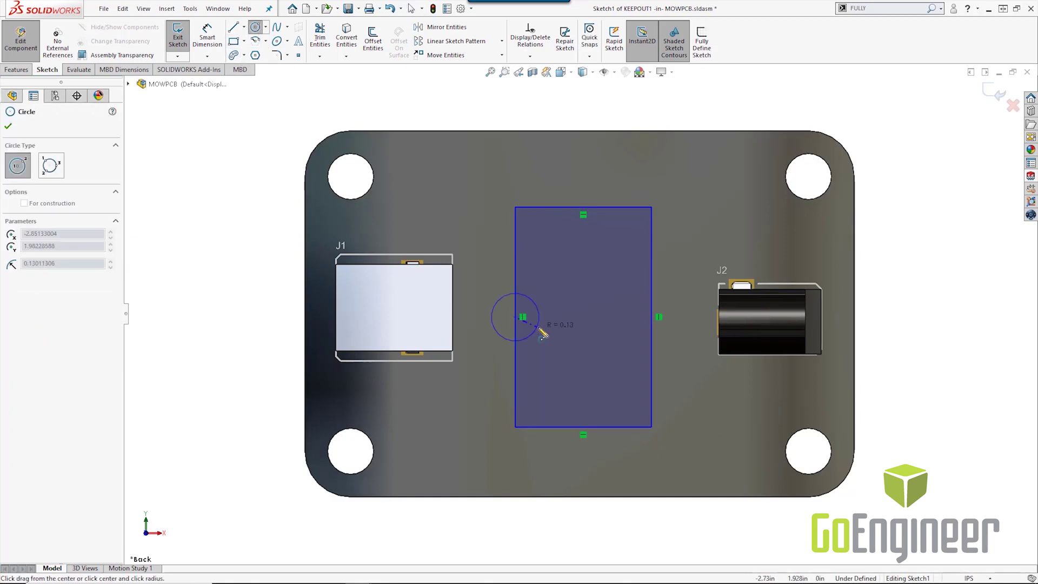
pyautogui.click(548, 337)
pyautogui.click(651, 317)
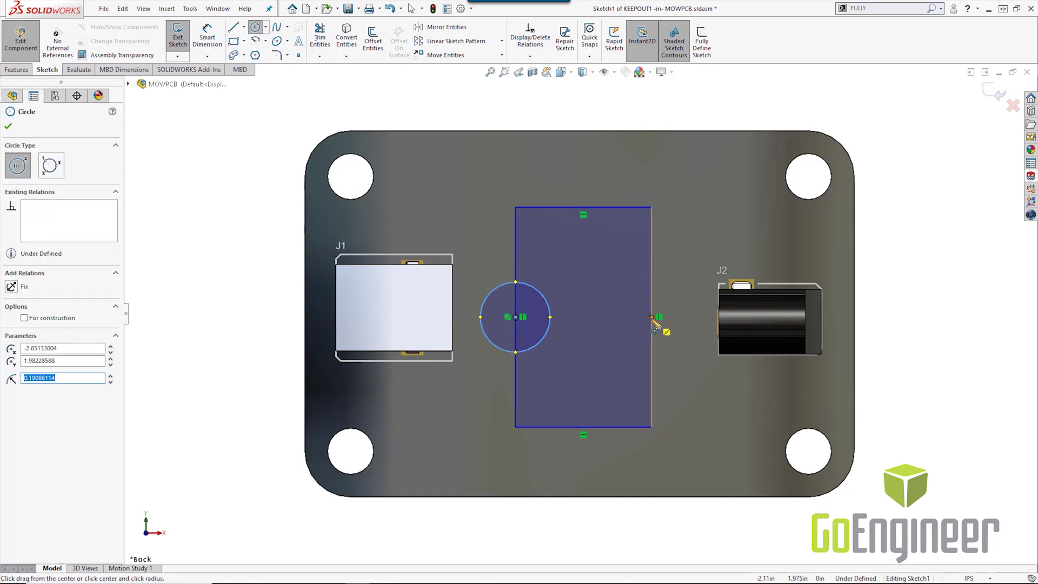
pyautogui.click(672, 342)
pyautogui.press('Escape')
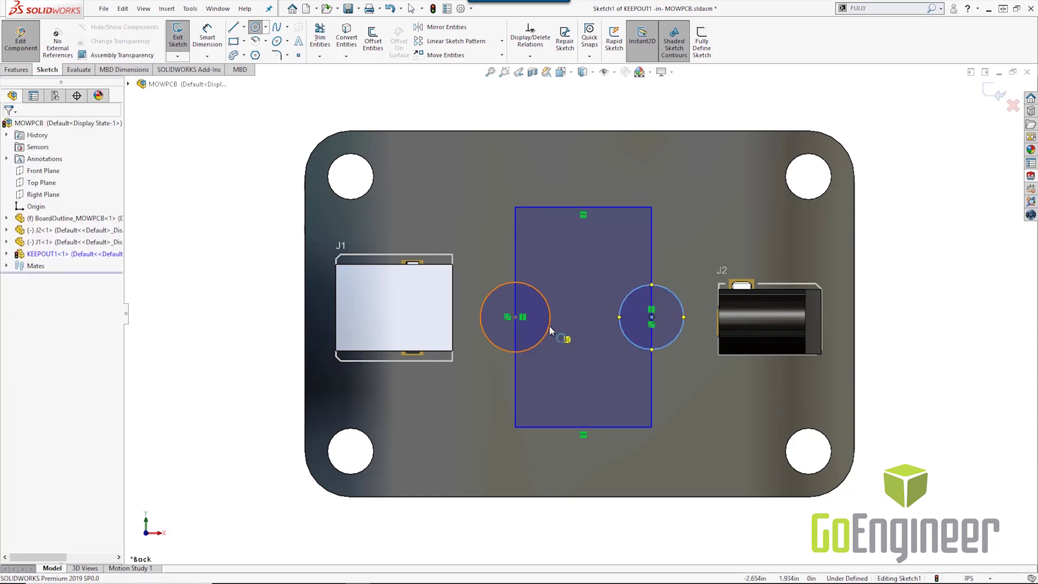
pyautogui.click(544, 339)
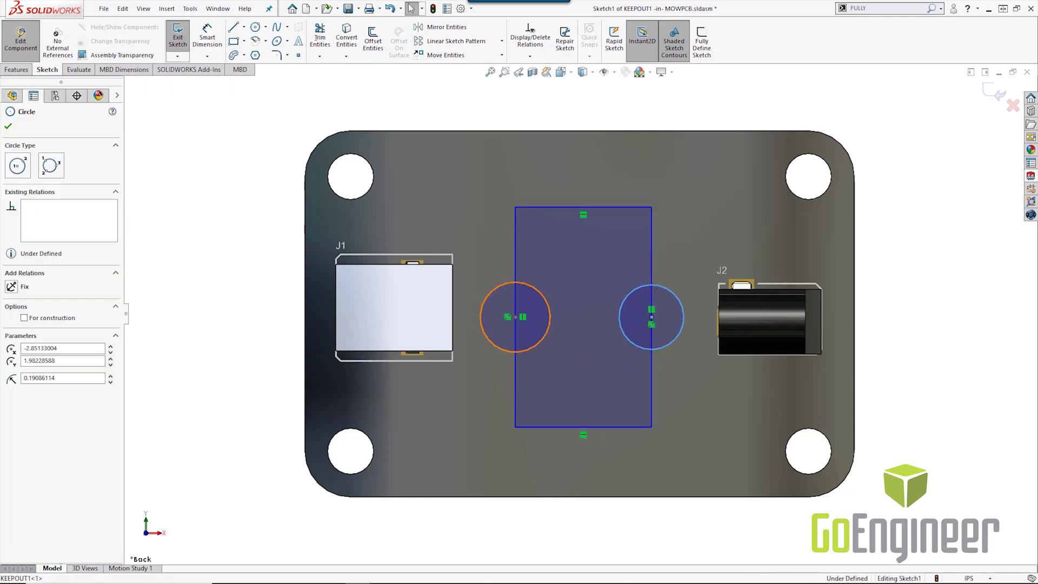
# Step: Add an equal relation between the two circles on the rectangle's long sides
pyautogui.keyDown('ctrl'); pyautogui.click(635, 339); pyautogui.keyUp('ctrl')
pyautogui.click(709, 289)
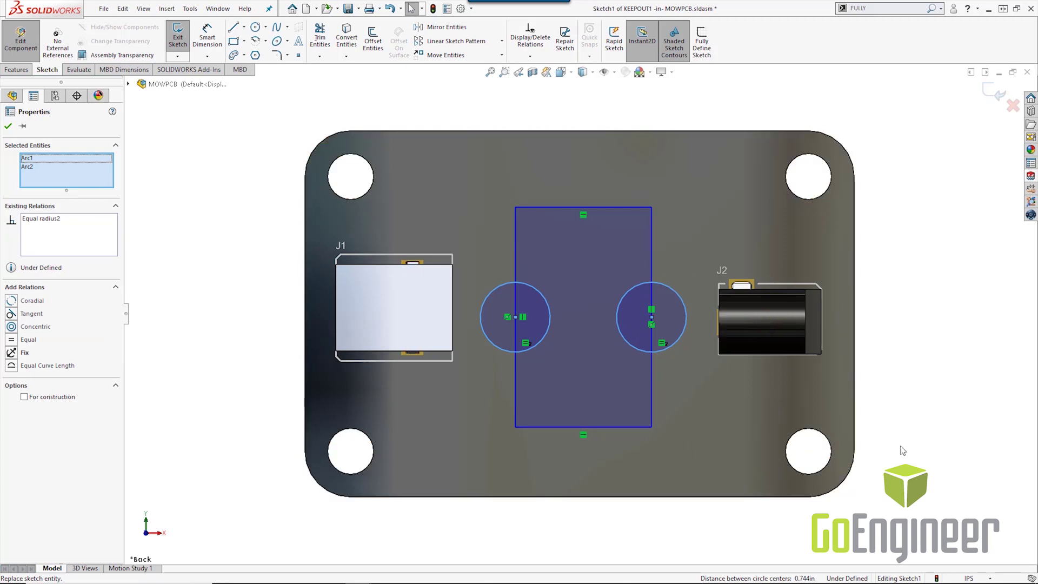
pyautogui.click(772, 385)
# Step: Dimension the rectangle's height between its two short edges and set it to 1 in
pyautogui.press('s')
pyautogui.click(807, 392)
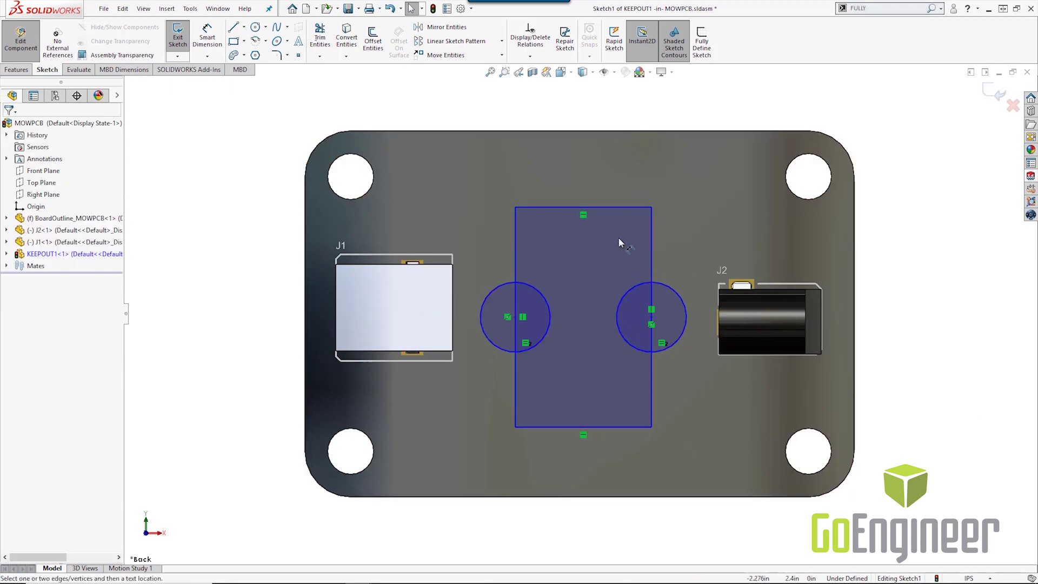
pyautogui.click(617, 207)
pyautogui.click(617, 426)
pyautogui.click(701, 366)
pyautogui.write('1')
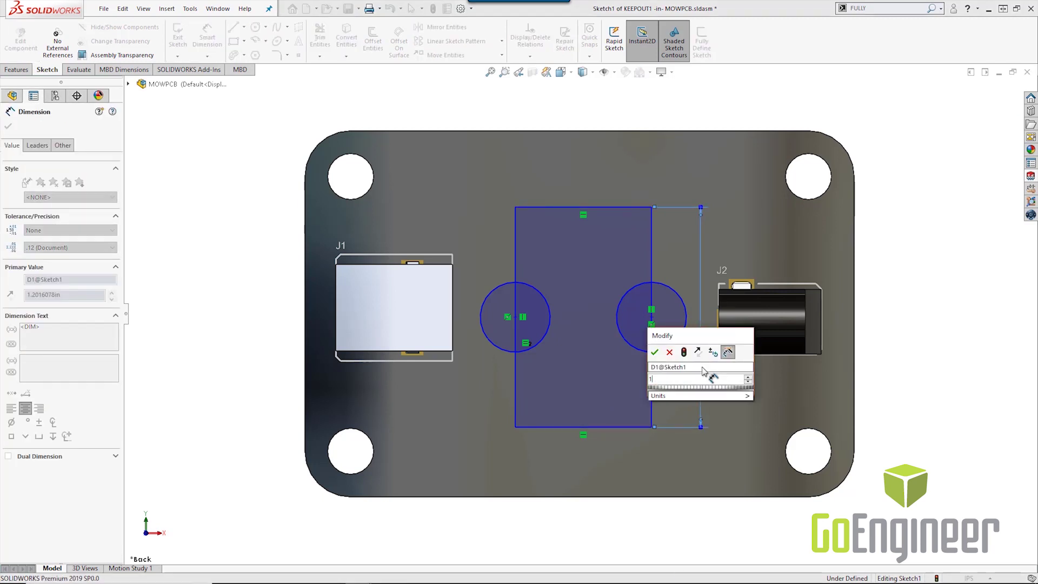
pyautogui.press('Return')
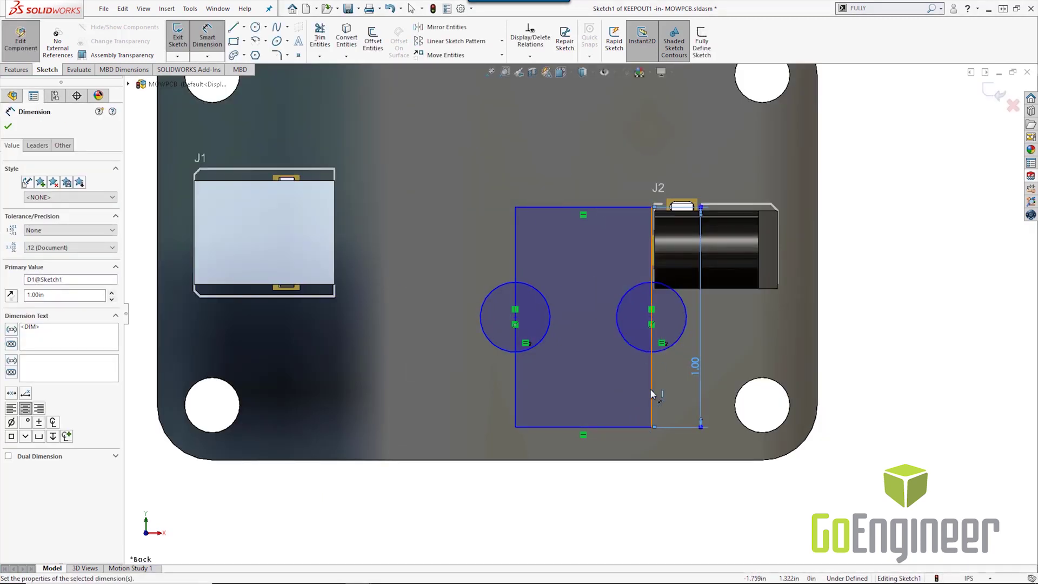
# Step: Dimension the rectangle's width between its two long sides and set it to 0.5 in
pyautogui.click(651, 396)
pyautogui.click(515, 397)
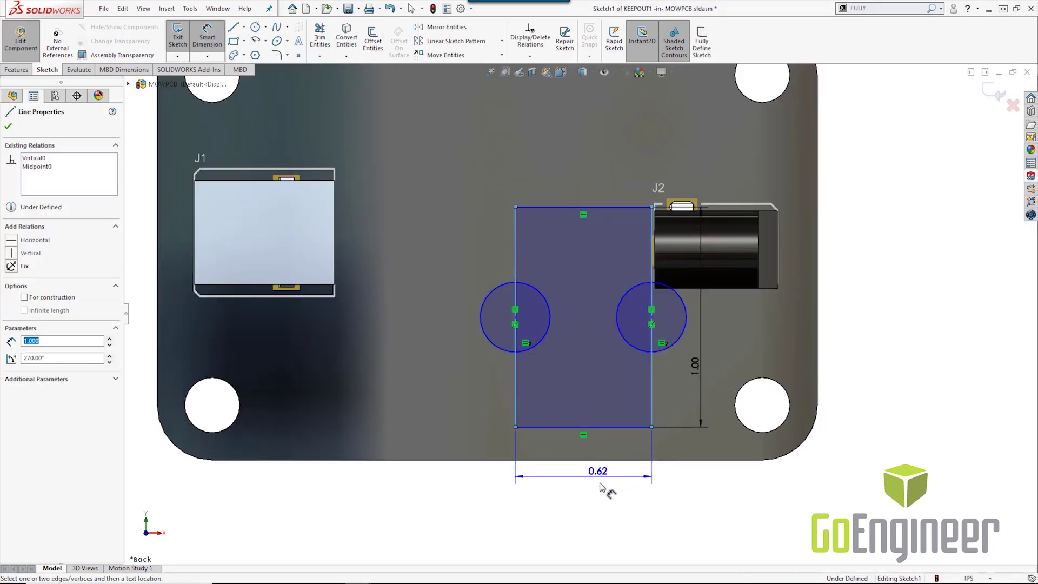
pyautogui.click(596, 491)
pyautogui.write('0.5')
pyautogui.press('Return')
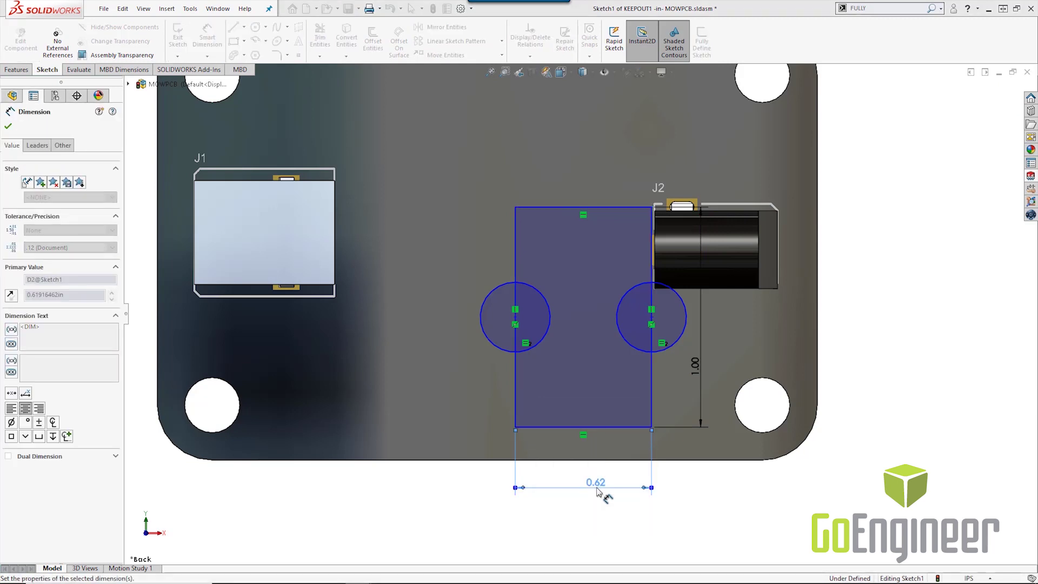
pyautogui.press('Escape')
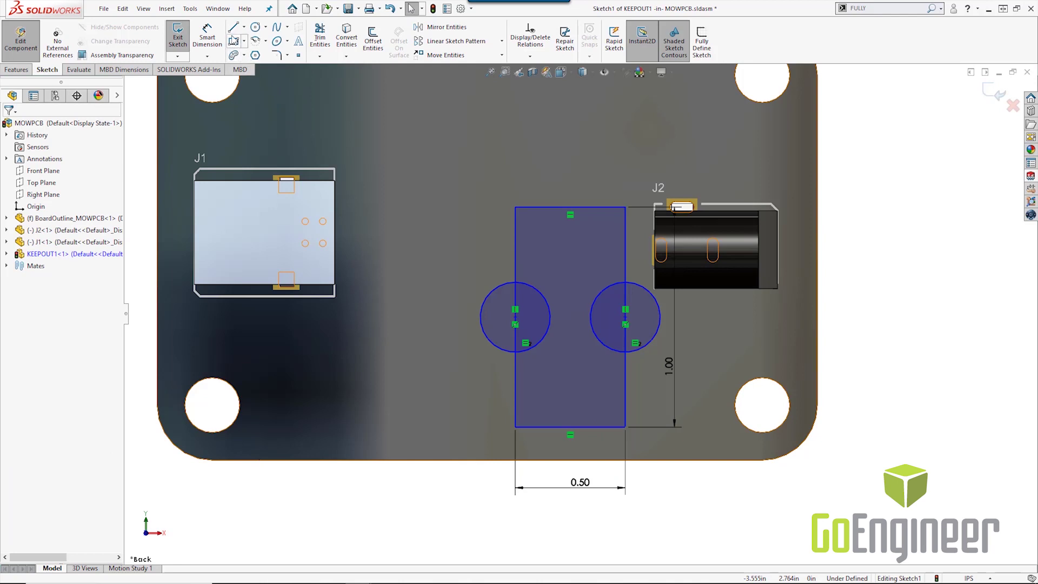
# Step: Draw a centerline from the midpoint of the rectangle's lower edge to the midpoint of the board's lower edge and make it vertical
pyautogui.click(244, 27)
pyautogui.click(260, 53)
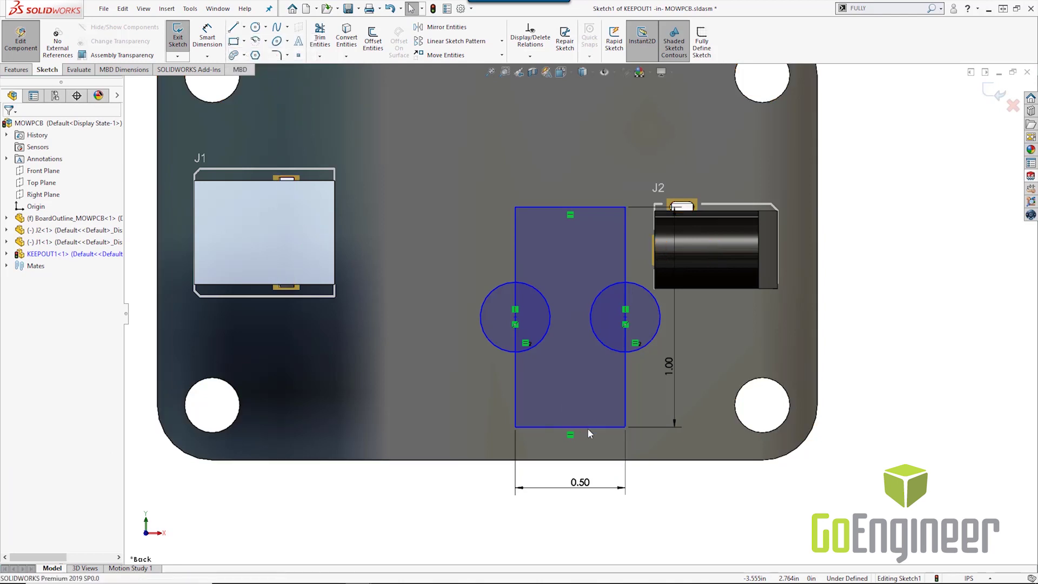
pyautogui.click(570, 427)
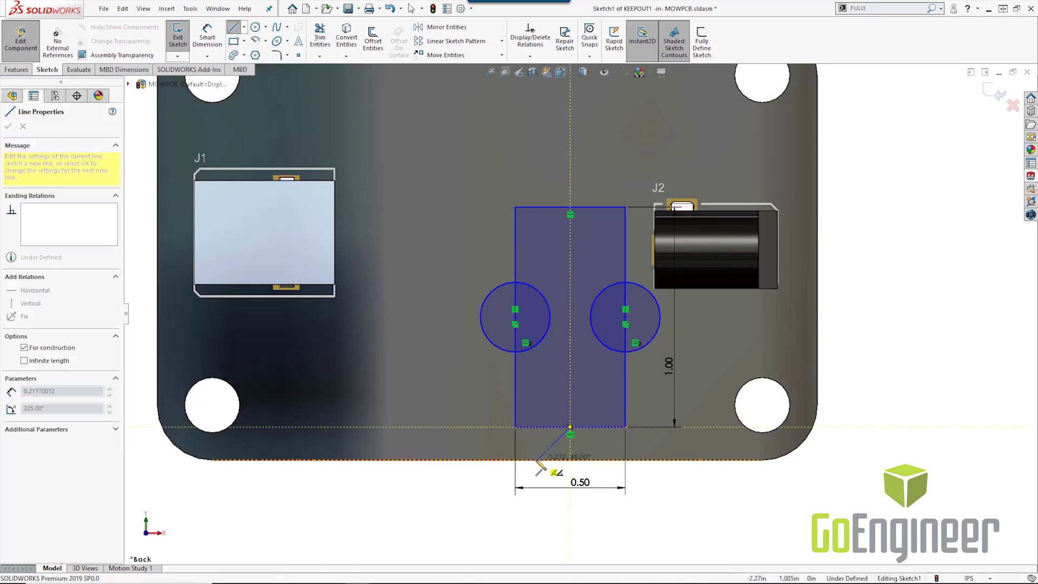
pyautogui.click(487, 460)
pyautogui.press('Escape')
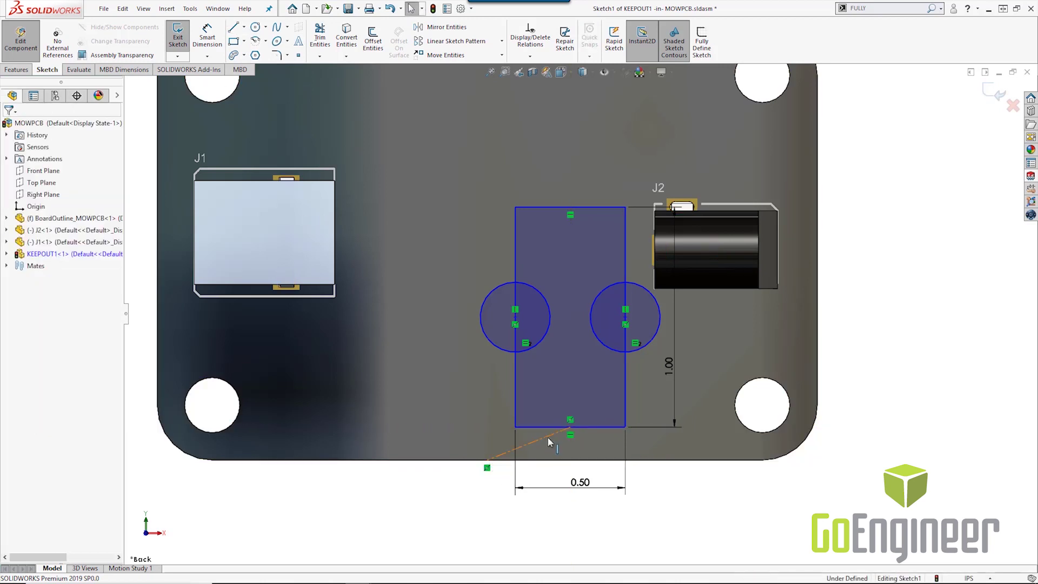
pyautogui.click(547, 436)
pyautogui.click(595, 389)
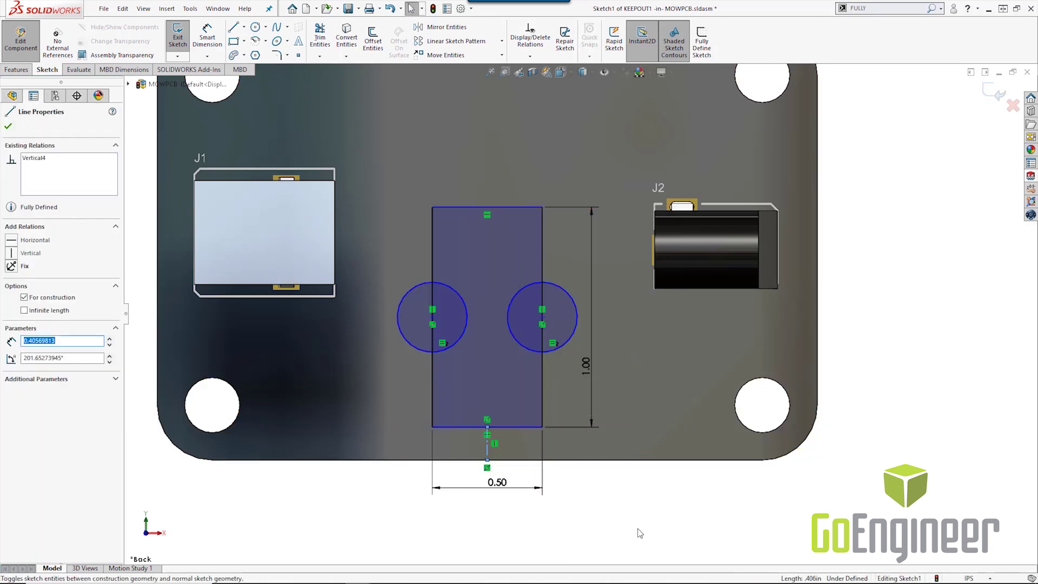
pyautogui.click(591, 416)
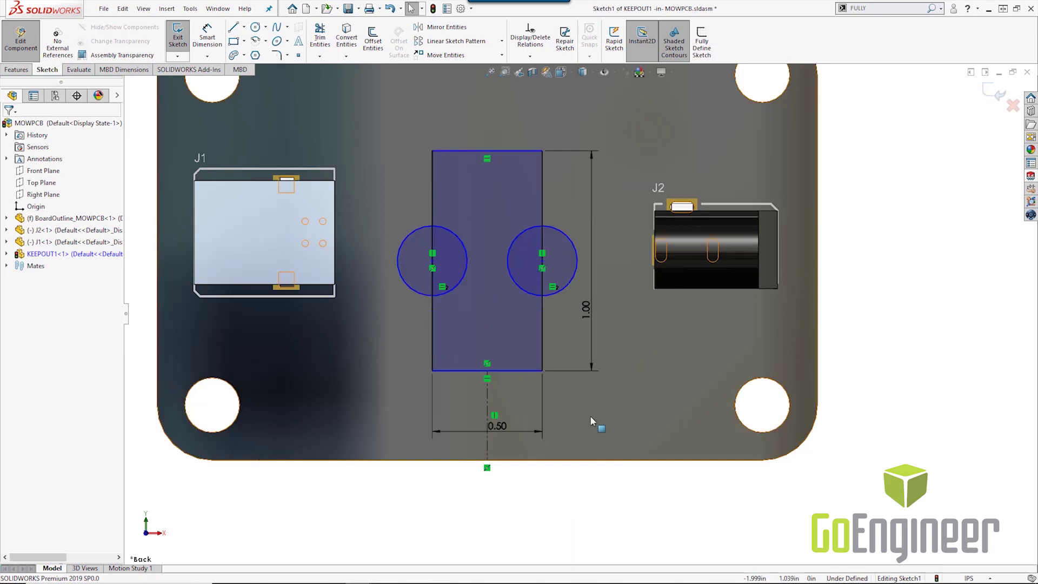
# Step: Draw a centerline from the centre of the circle facing J1 to the midpoint of the board edge beyond J1 and make it horizontal
pyautogui.click(244, 27)
pyautogui.click(256, 54)
pyautogui.click(433, 261)
pyautogui.click(157, 240)
pyautogui.press('Escape')
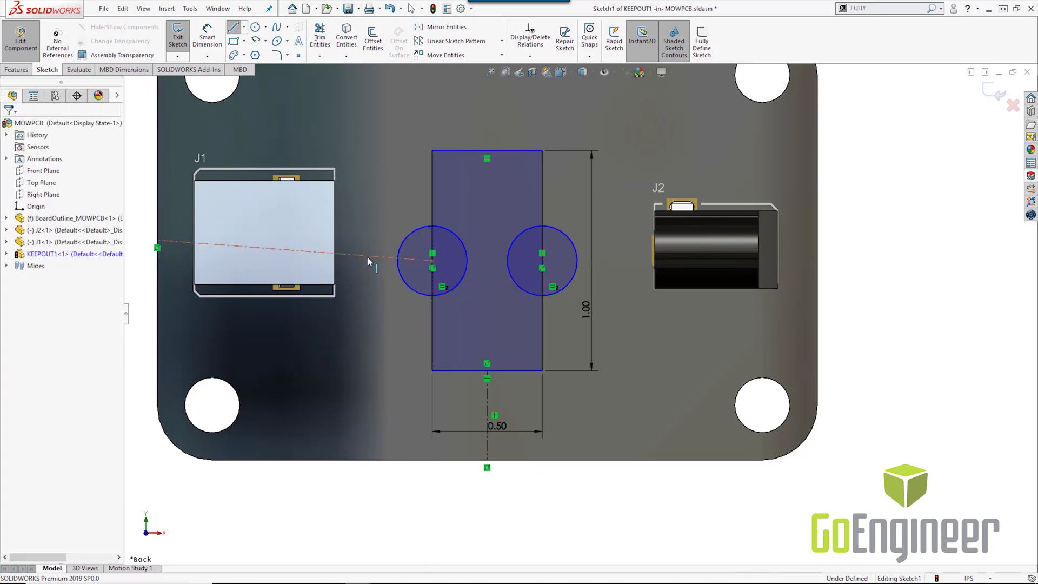
pyautogui.click(366, 256)
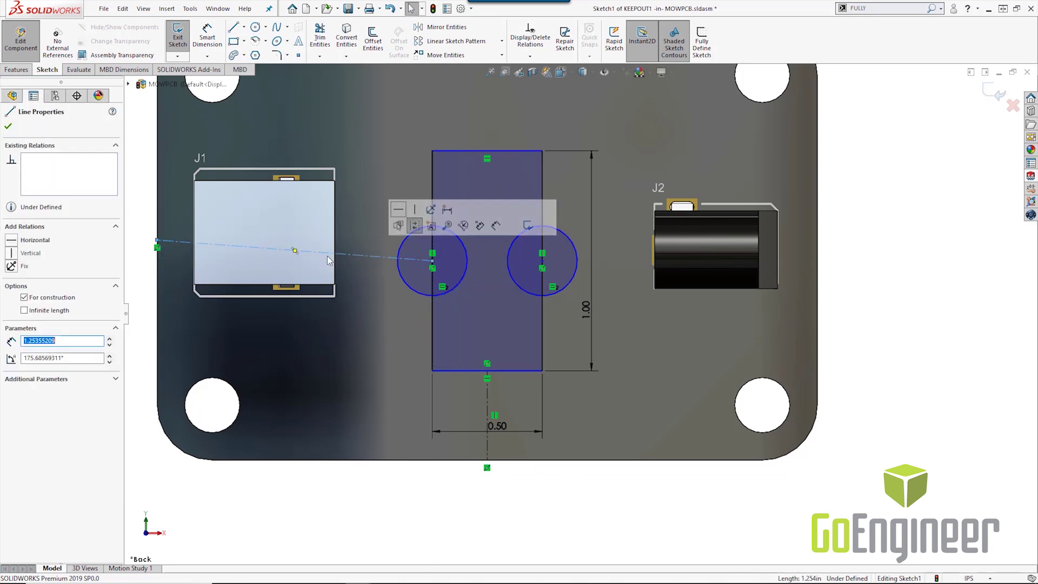
pyautogui.click(24, 240)
pyautogui.click(653, 506)
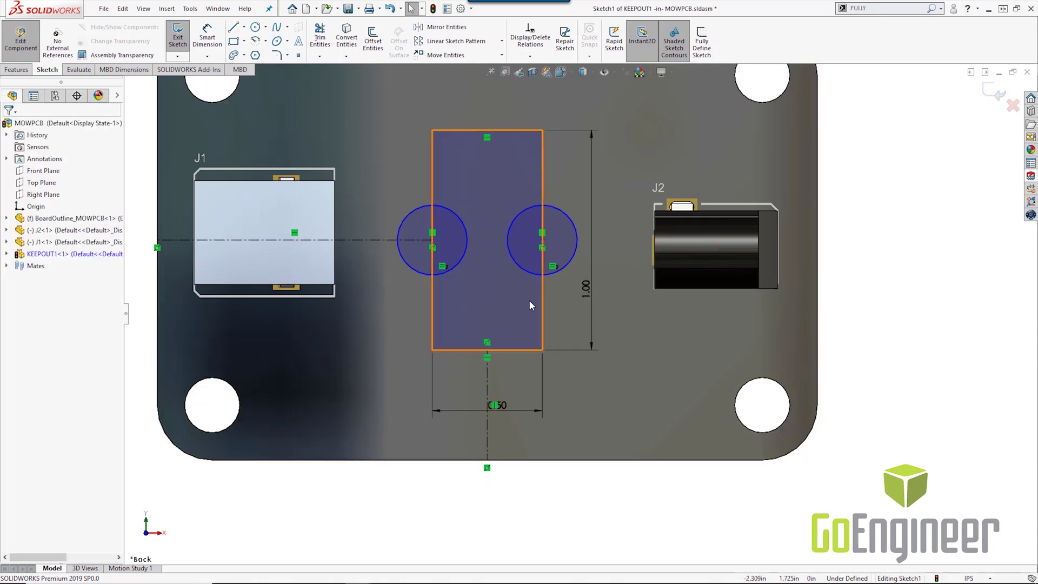
# Step: Dimension the circle facing J2 with a diameter of 0.25 in
pyautogui.press('s')
pyautogui.click(580, 313)
pyautogui.click(556, 272)
pyautogui.click(560, 286)
pyautogui.click(710, 419)
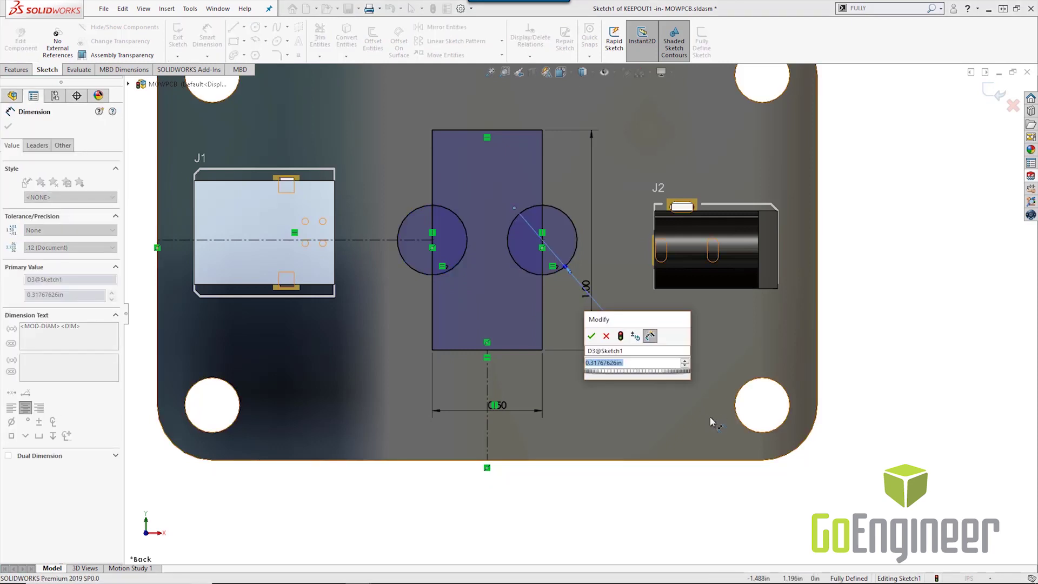
pyautogui.write('.25')
pyautogui.press('Return')
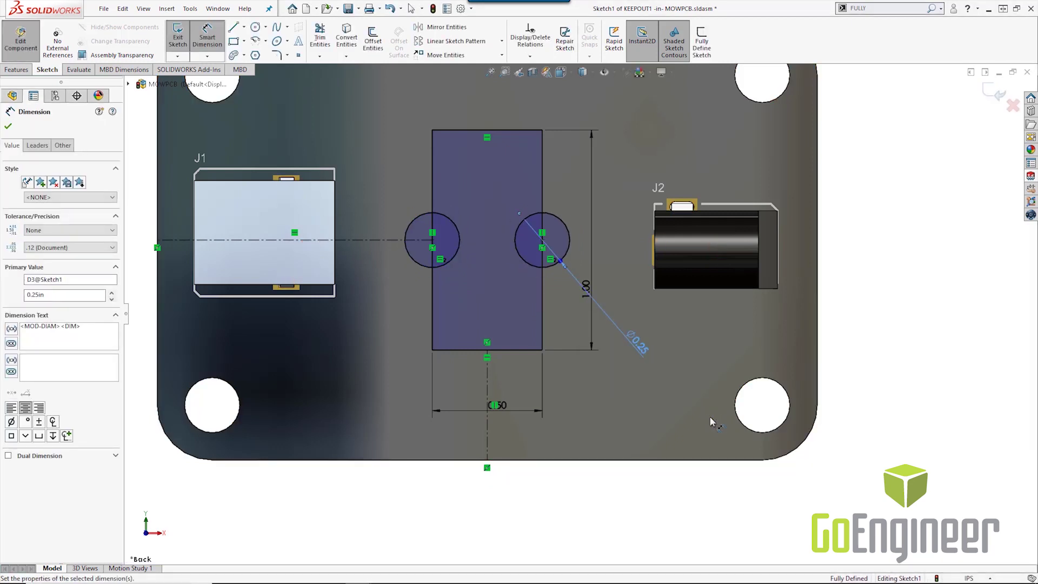
# Step: Set the diameter of the circle facing J2 to 0.5 in
pyautogui.click(644, 352)
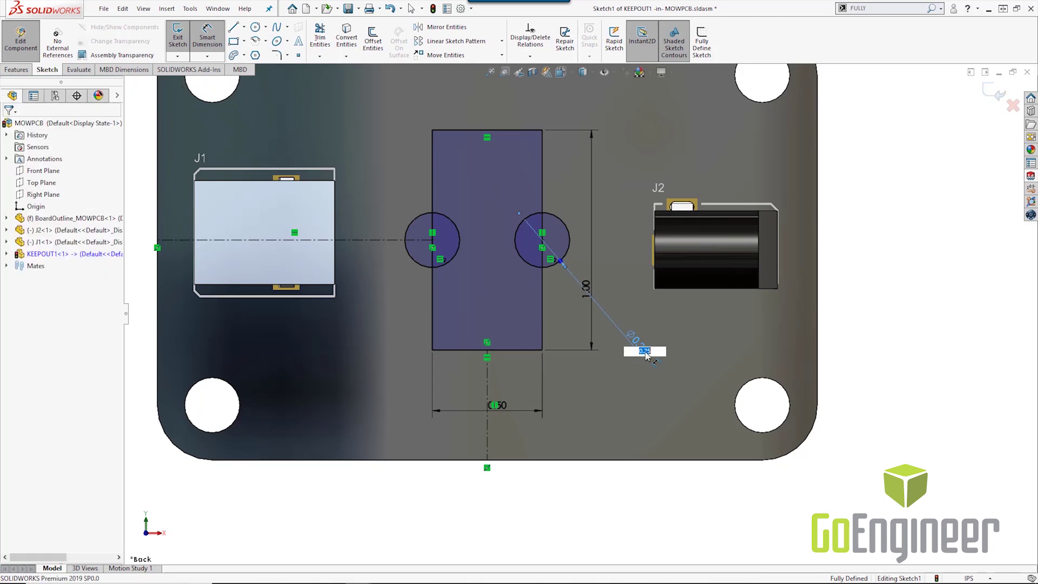
pyautogui.write('.5')
pyautogui.press('Return')
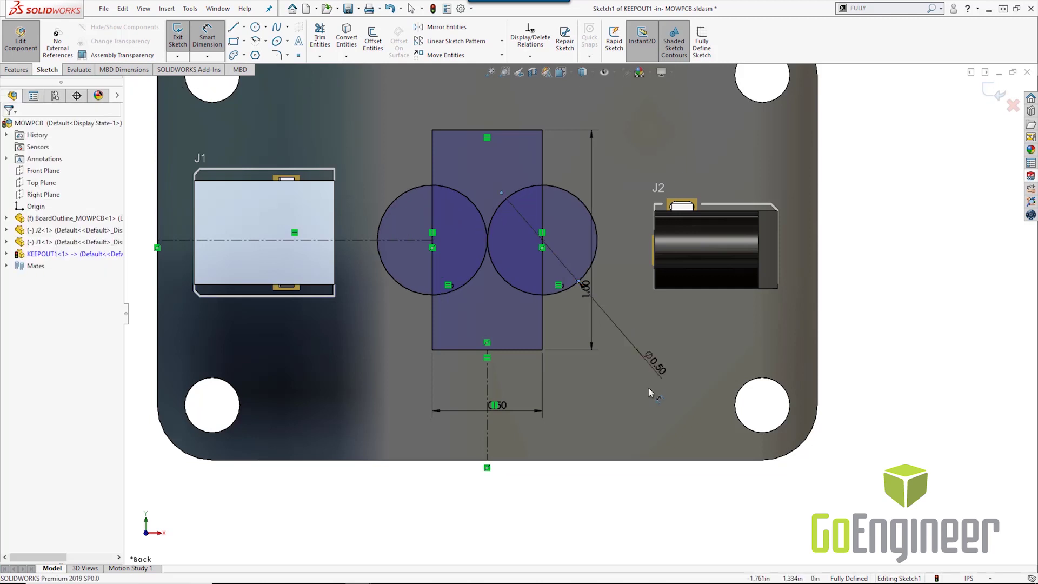
pyautogui.press('Escape')
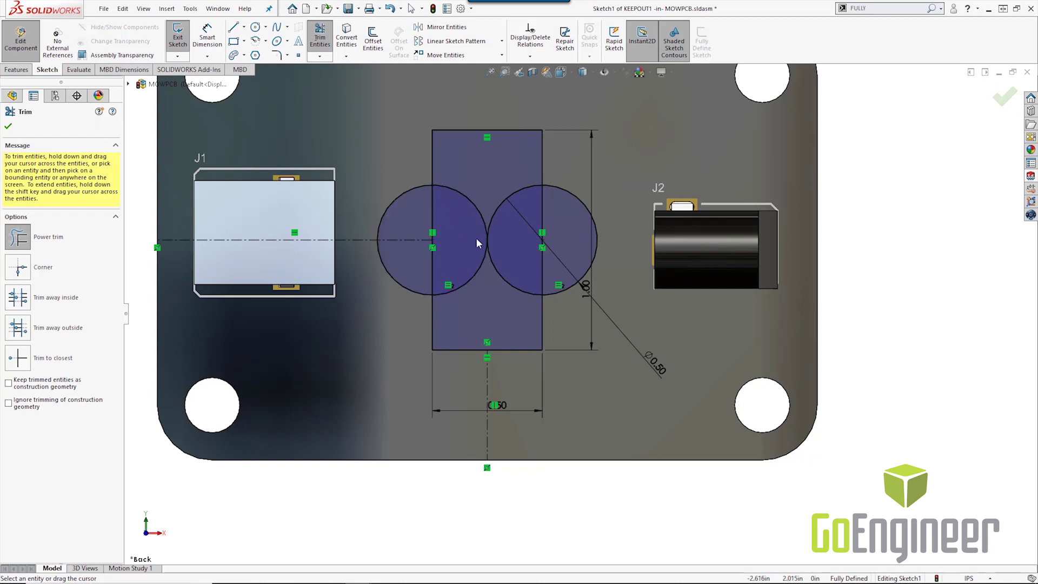
# Step: Power-trim the arcs inside the rectangle and the side segments inside the circles, leaving one closed outline with two rounded lobes
pyautogui.moveTo(476, 197); pyautogui.dragTo(466, 222)
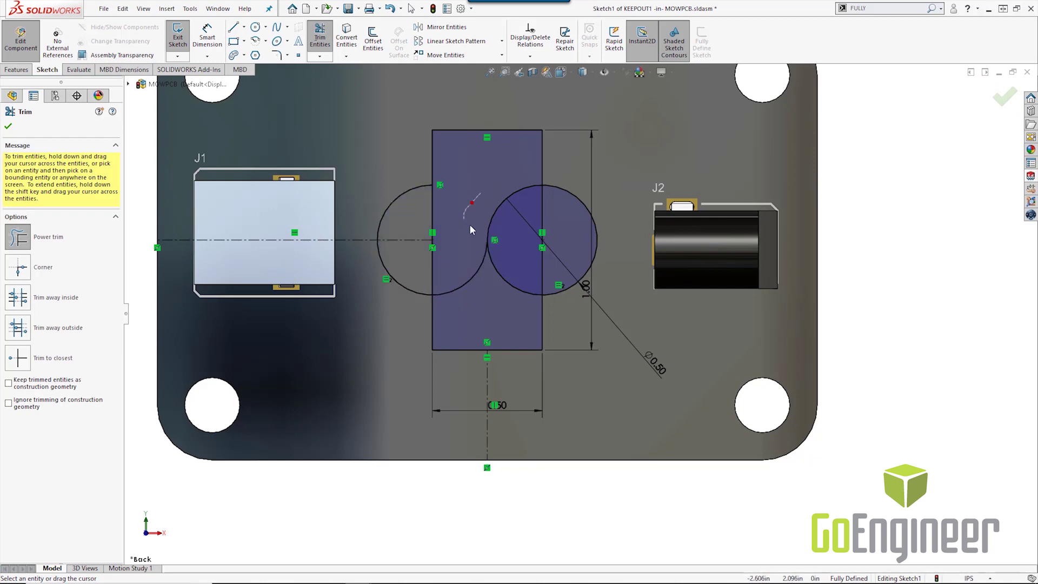
pyautogui.moveTo(475, 278)
pyautogui.mouseDown()
pyautogui.moveTo(505, 255)
pyautogui.moveTo(506, 237)
pyautogui.moveTo(552, 264)
pyautogui.mouseUp()
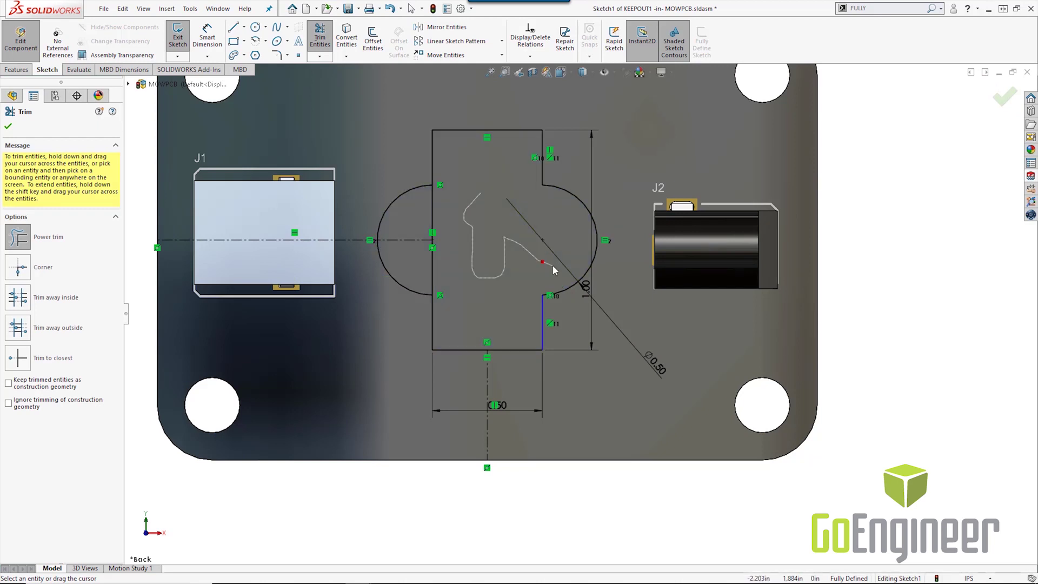
pyautogui.moveTo(432, 263); pyautogui.dragTo(419, 263)
pyautogui.moveTo(446, 226); pyautogui.dragTo(420, 218)
pyautogui.press('Escape')
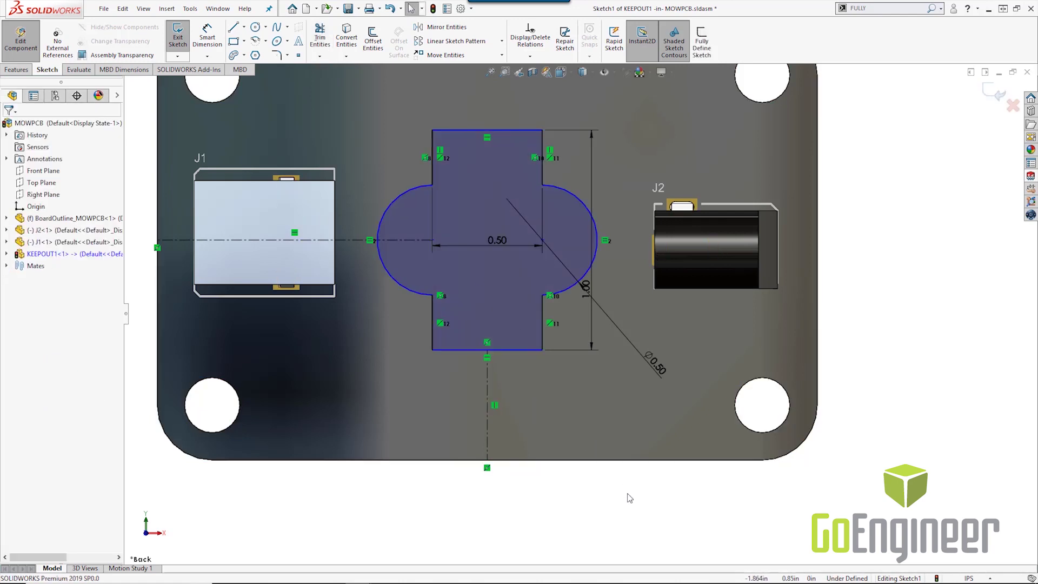
# Step: Extrude the keepout outline 0.66 in outward from the board and finish editing the KEEPOUT1 part
pyautogui.click(19, 70)
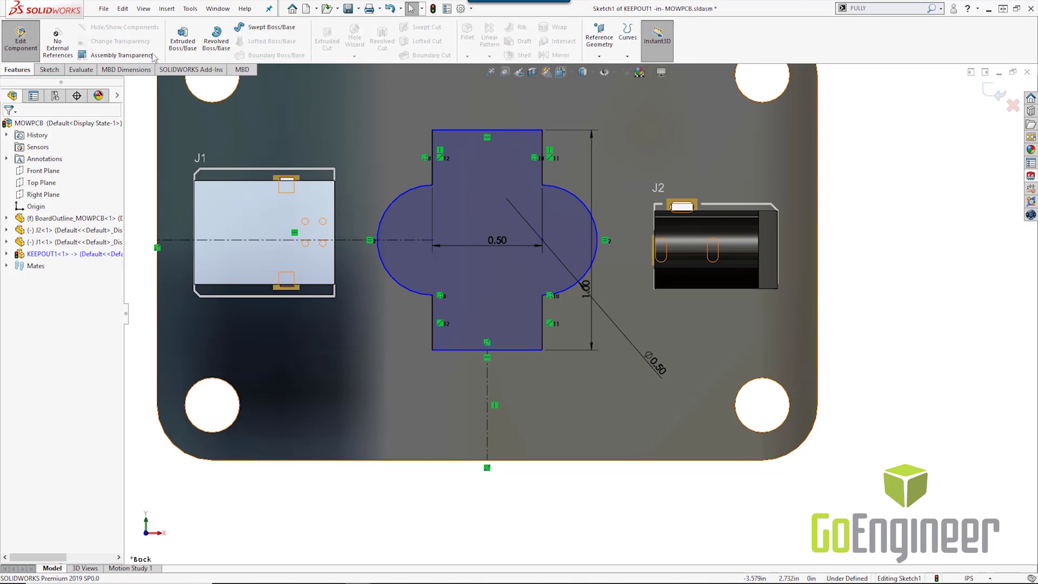
pyautogui.click(183, 38)
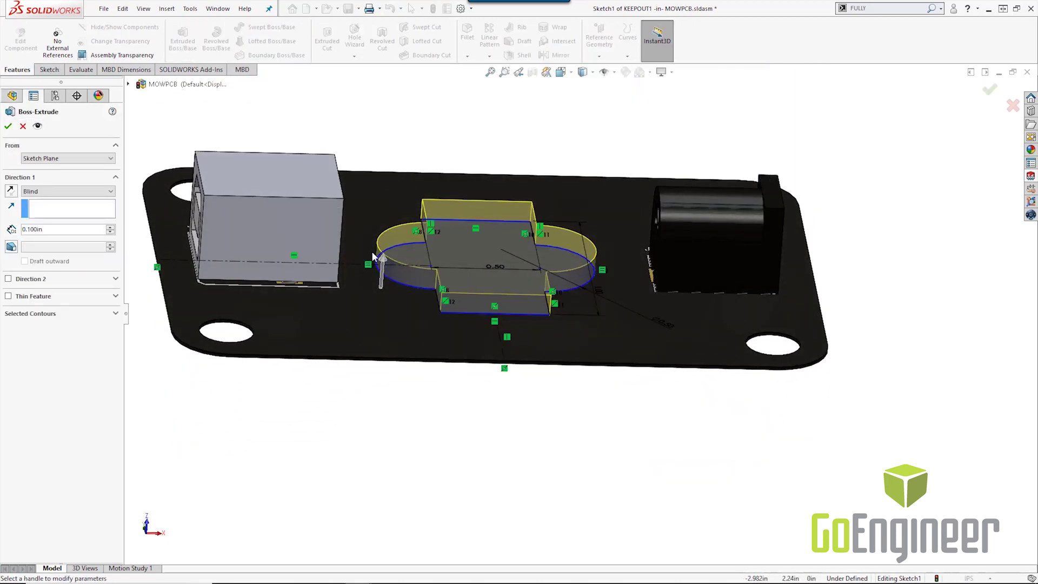
pyautogui.moveTo(382, 259); pyautogui.dragTo(396, 160)
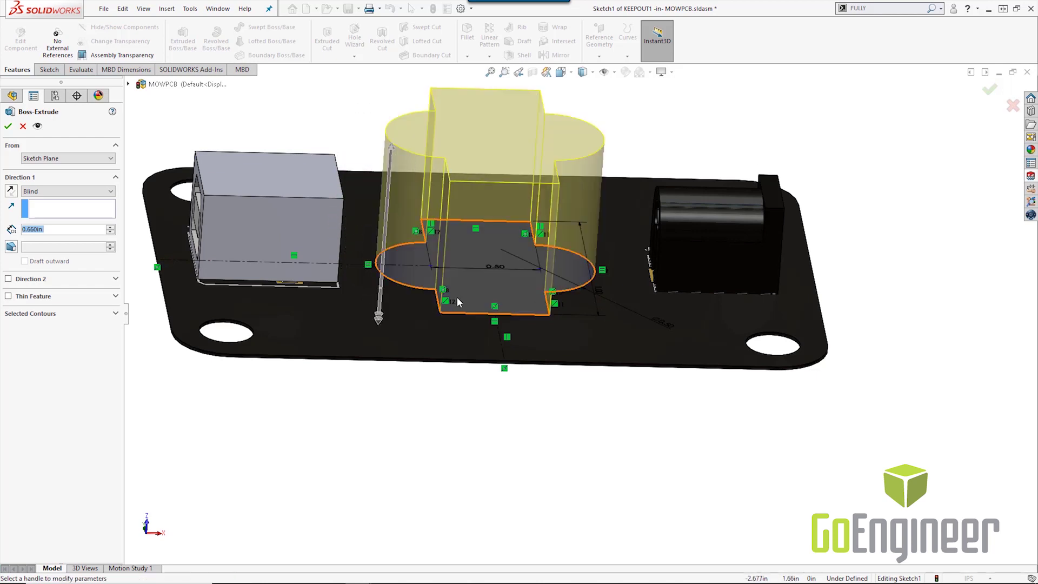
pyautogui.click(8, 126)
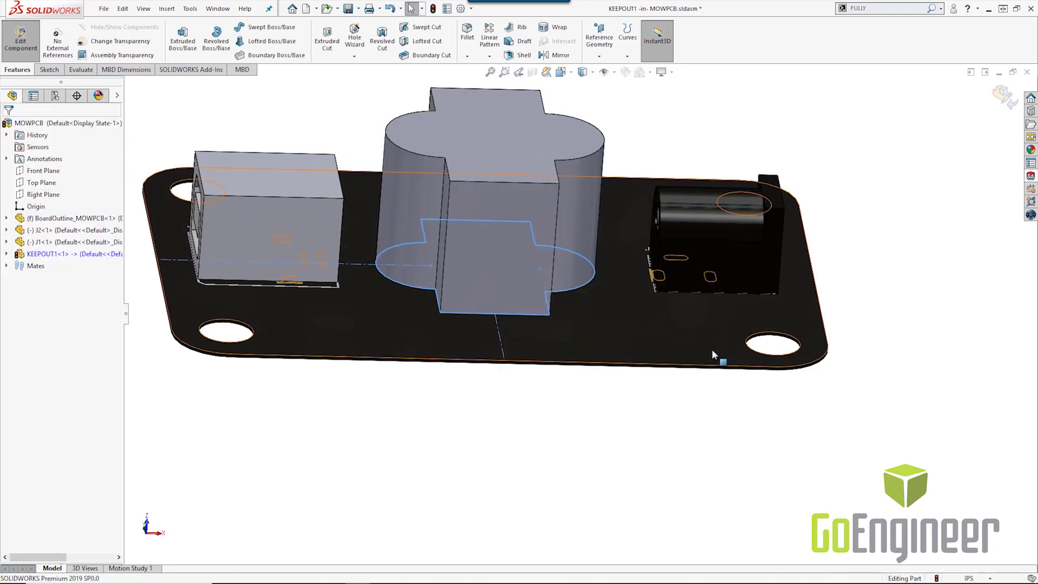
pyautogui.click(1004, 96)
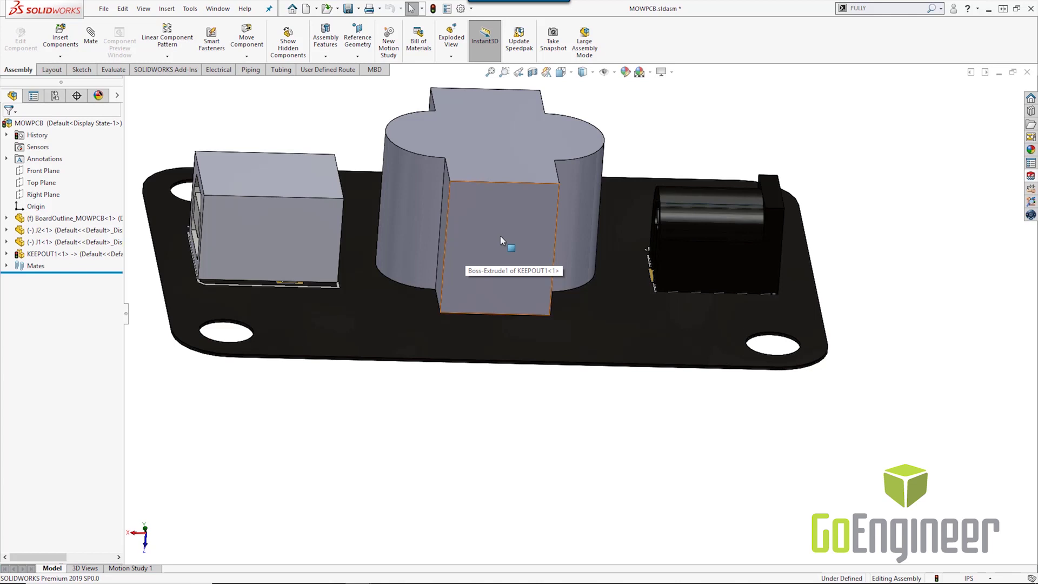
# Step: Push the assembly changes to the PCB project with the comment "ADDED KEEPOUT"
pyautogui.click(1031, 187)
pyautogui.click(989, 89)
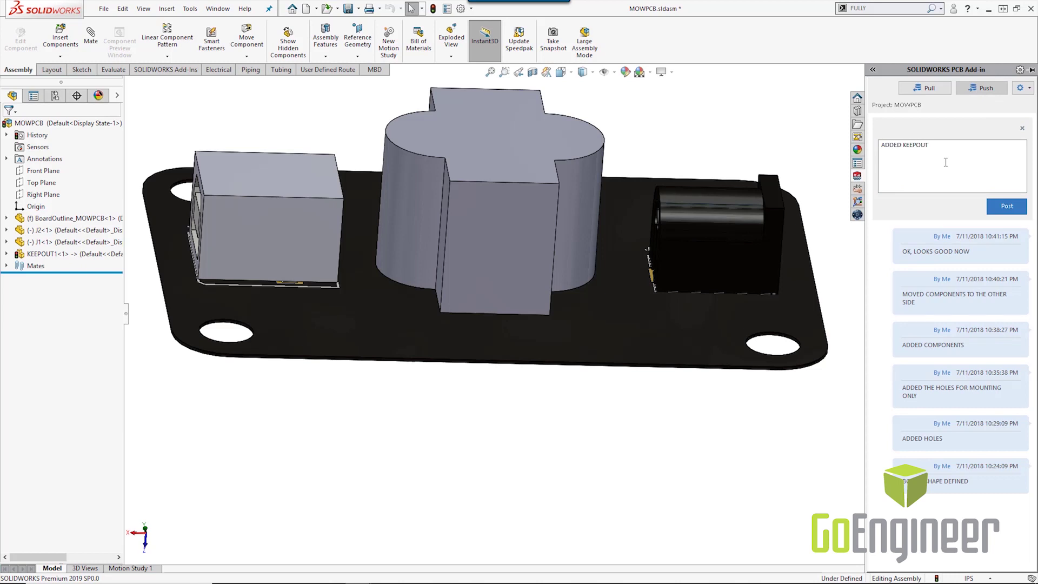
pyautogui.click(1007, 208)
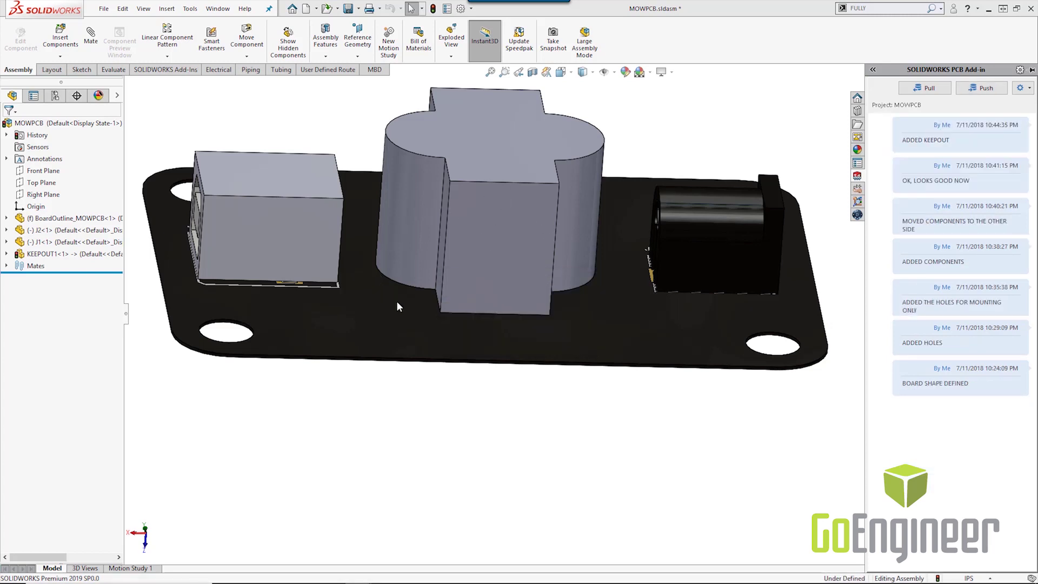
# Step: Switch to SOLIDWORKS PCB, accept the added KEEPOUT1.SLDPRT_1 free body, and show the board in 3D
pyautogui.moveTo(382, 576)
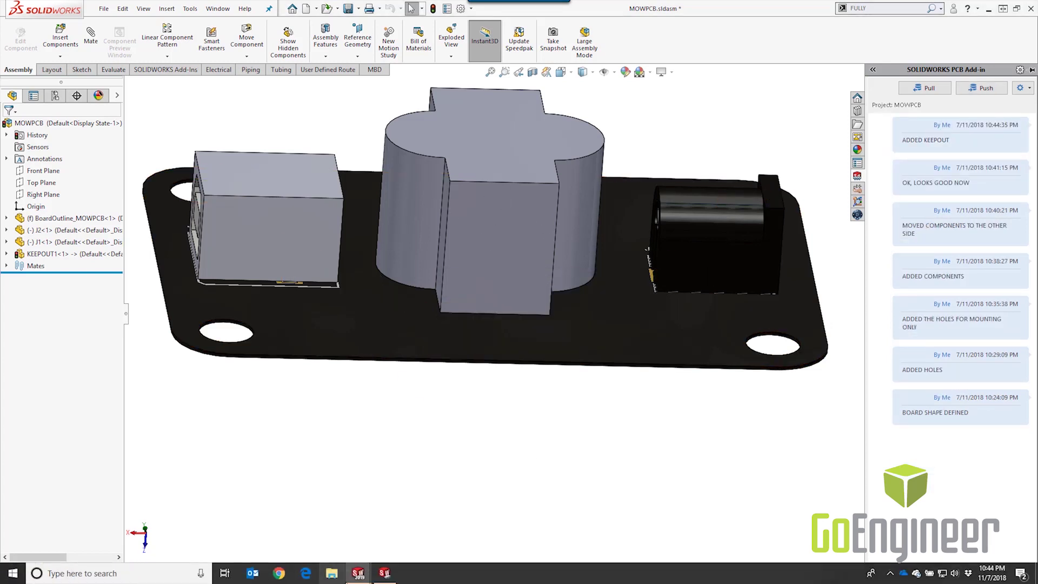
pyautogui.click(383, 576)
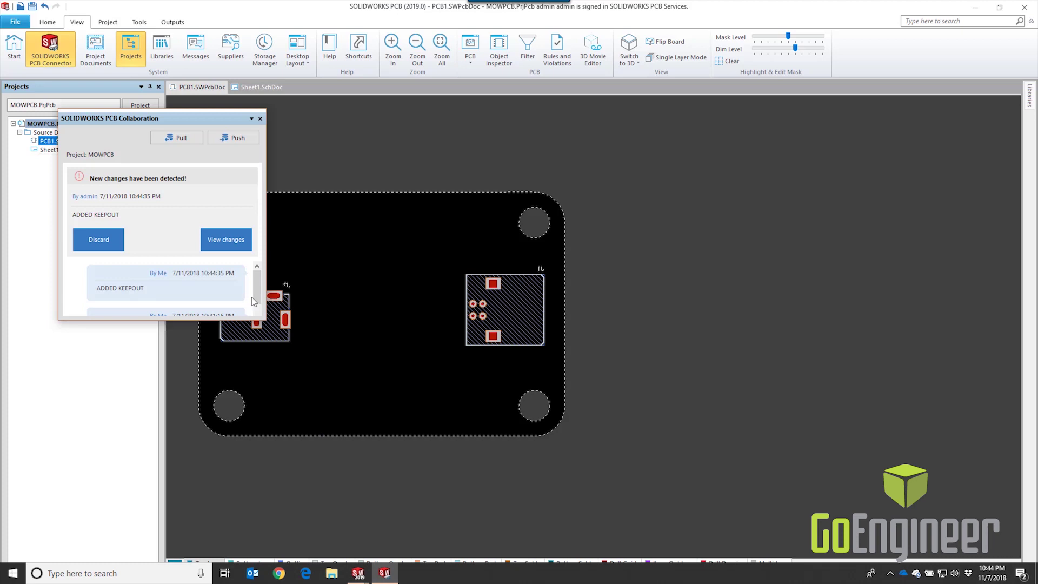
pyautogui.click(234, 241)
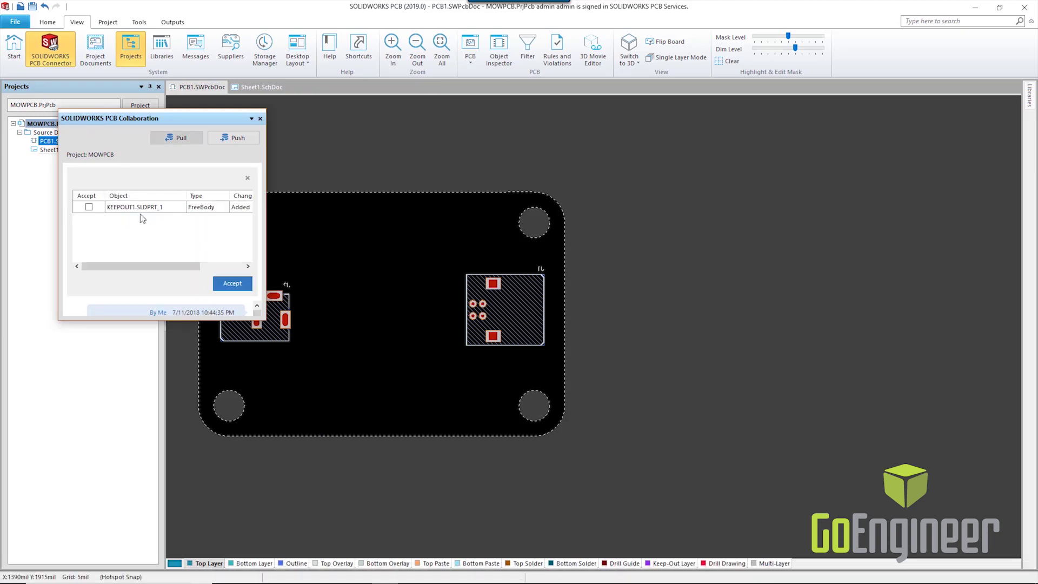
pyautogui.click(233, 284)
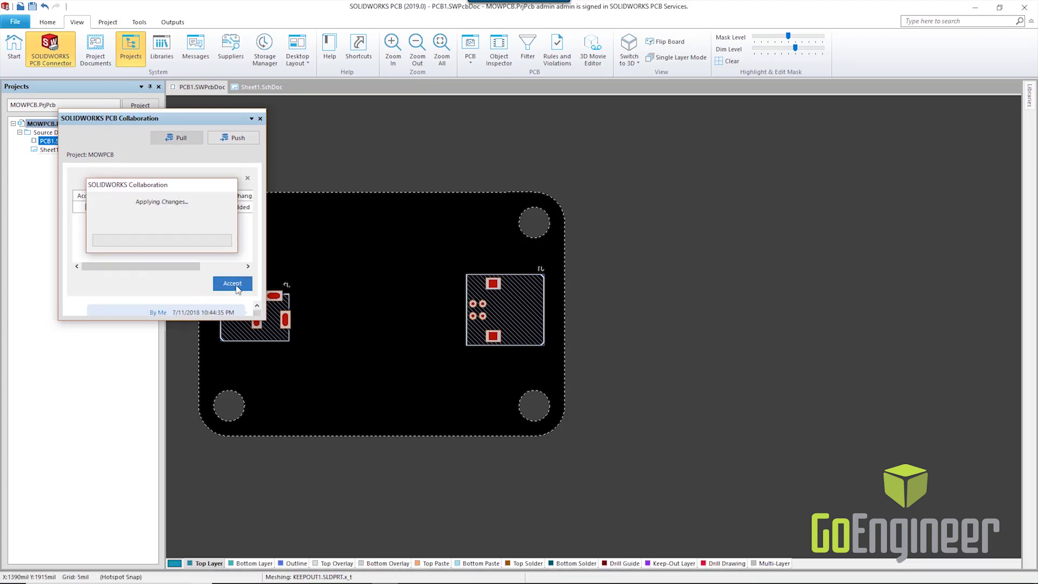
pyautogui.click(260, 119)
pyautogui.press('3')
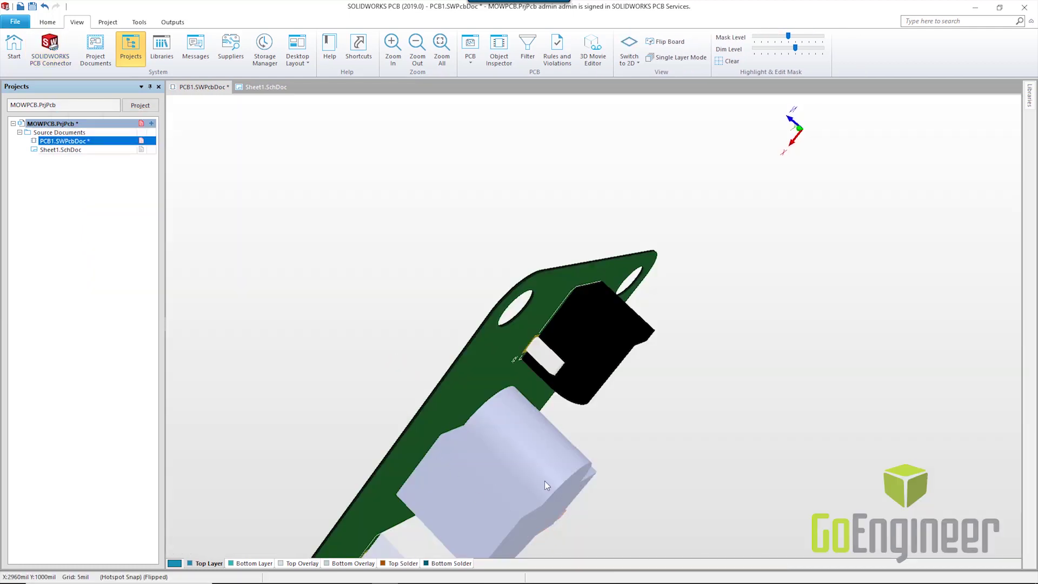
# Step: Examine the keepout body and connectors in 3D from above, and return the board to the 2D layout
pyautogui.press('shift')
pyautogui.keyDown('shift'); pyautogui.moveTo(678, 533); pyautogui.dragTo(366, 267, button='right'); pyautogui.keyUp('shift')
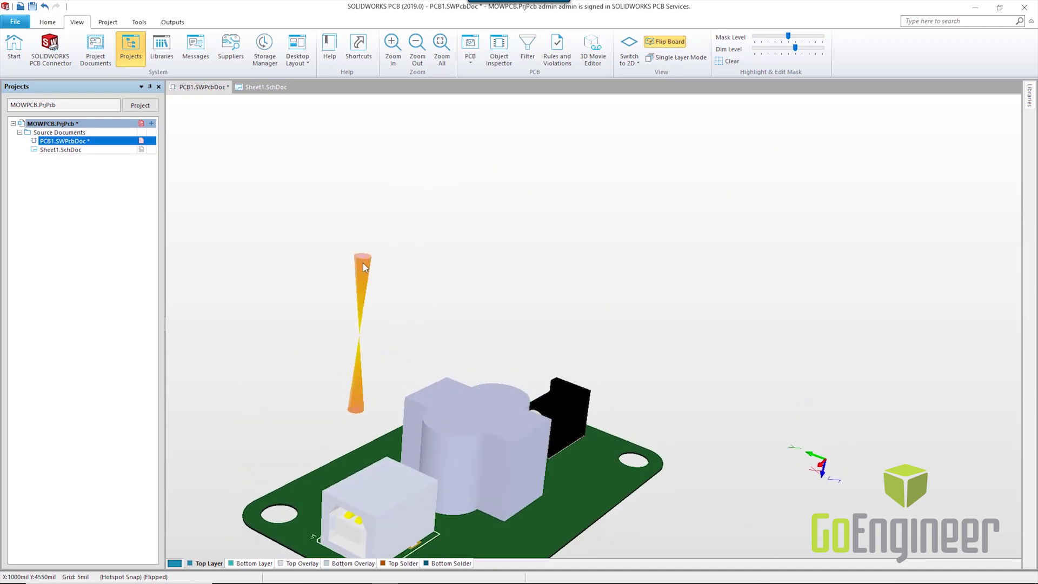
pyautogui.press('2')
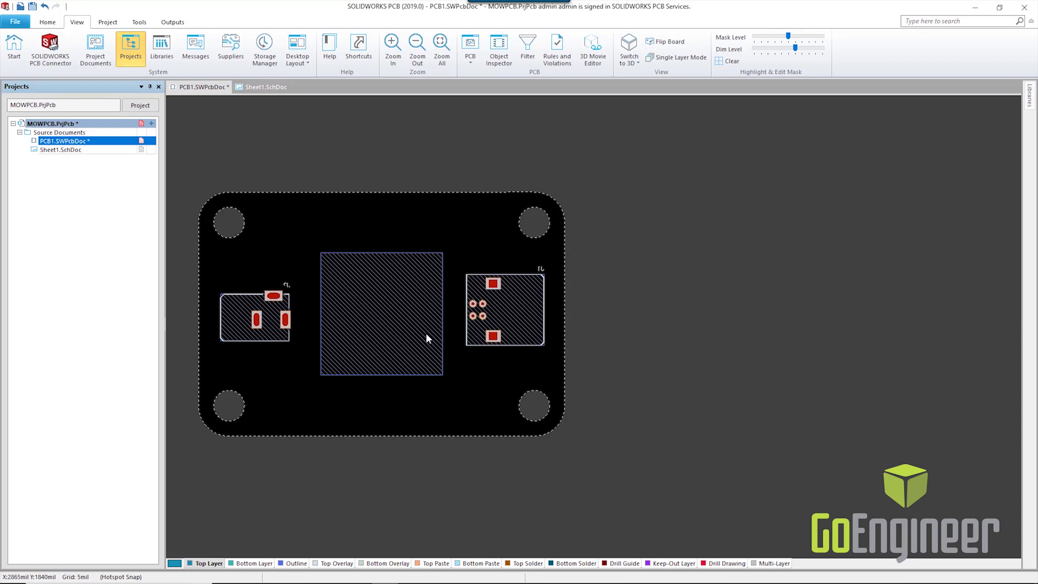
# Step: Try moving the USB connector J1 toward the keepout area and to other spots on the board
pyautogui.moveTo(524, 312)
pyautogui.mouseDown()
pyautogui.moveTo(476, 304)
pyautogui.moveTo(451, 323)
pyautogui.mouseUp()
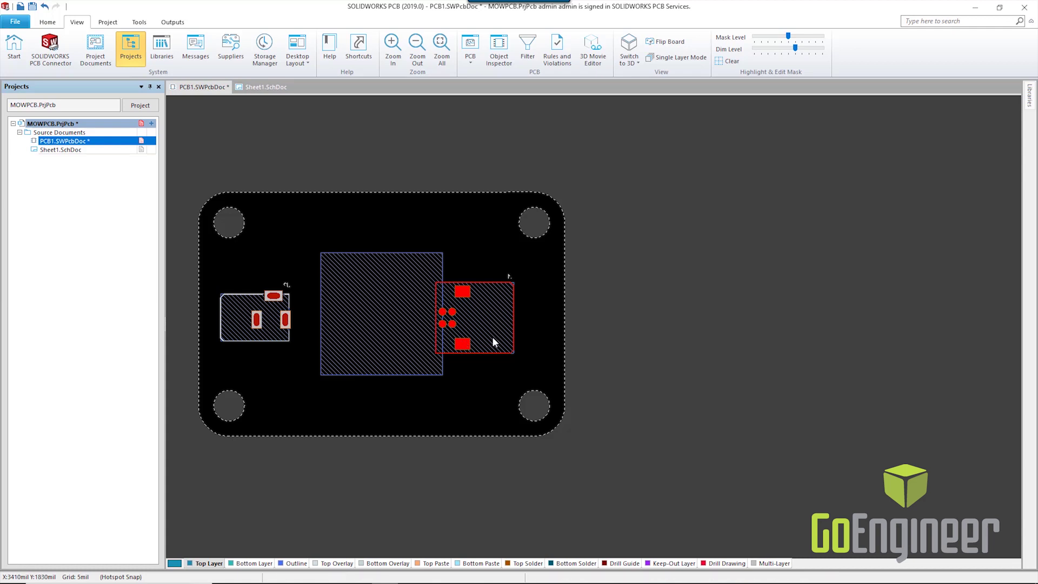
pyautogui.moveTo(493, 322)
pyautogui.mouseDown()
pyautogui.moveTo(465, 311)
pyautogui.moveTo(488, 324)
pyautogui.mouseUp()
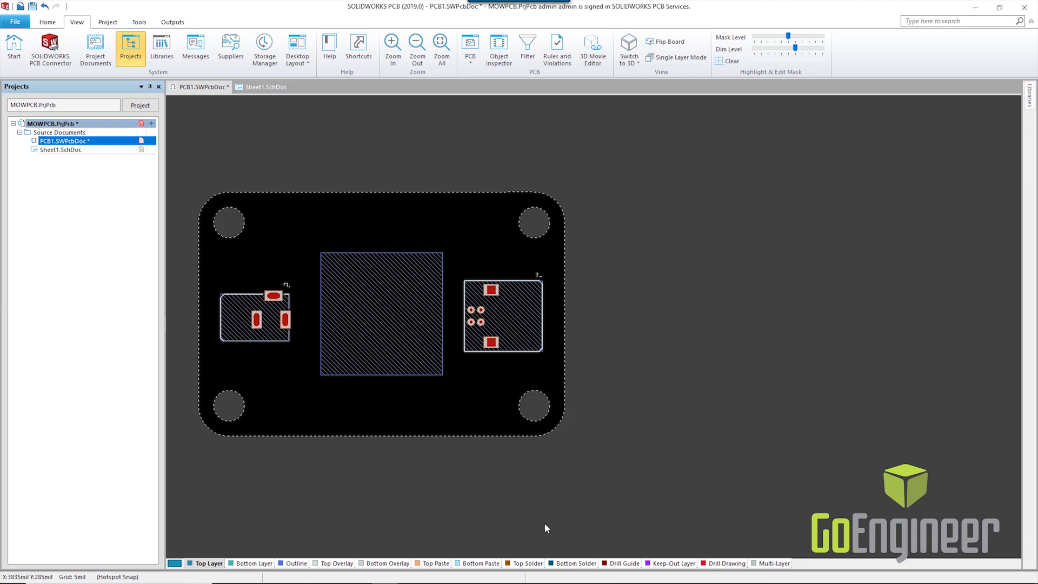
pyautogui.moveTo(516, 317); pyautogui.dragTo(490, 321)
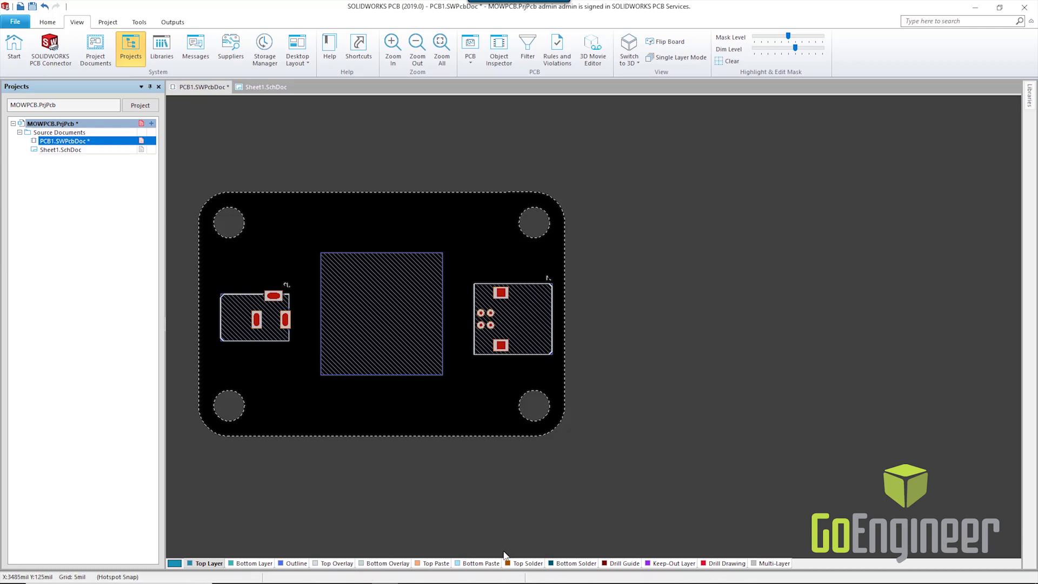
# Step: Switch to the MOWPCB assembly in SOLIDWORKS and add a 0.8 in distance mate between J1's long side face and the board's long edge face
pyautogui.moveTo(497, 582)
pyautogui.click(359, 576)
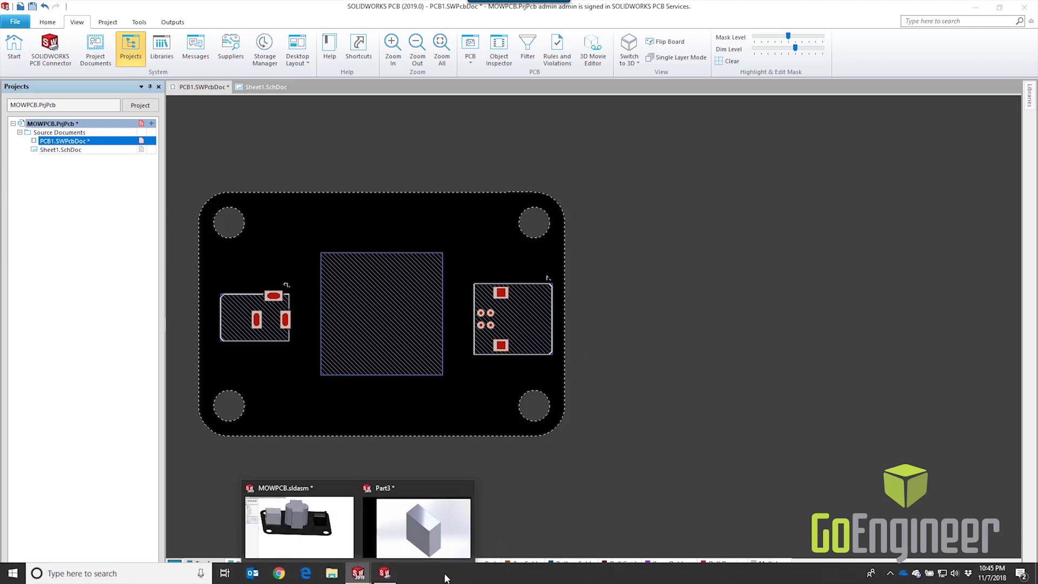
pyautogui.click(346, 543)
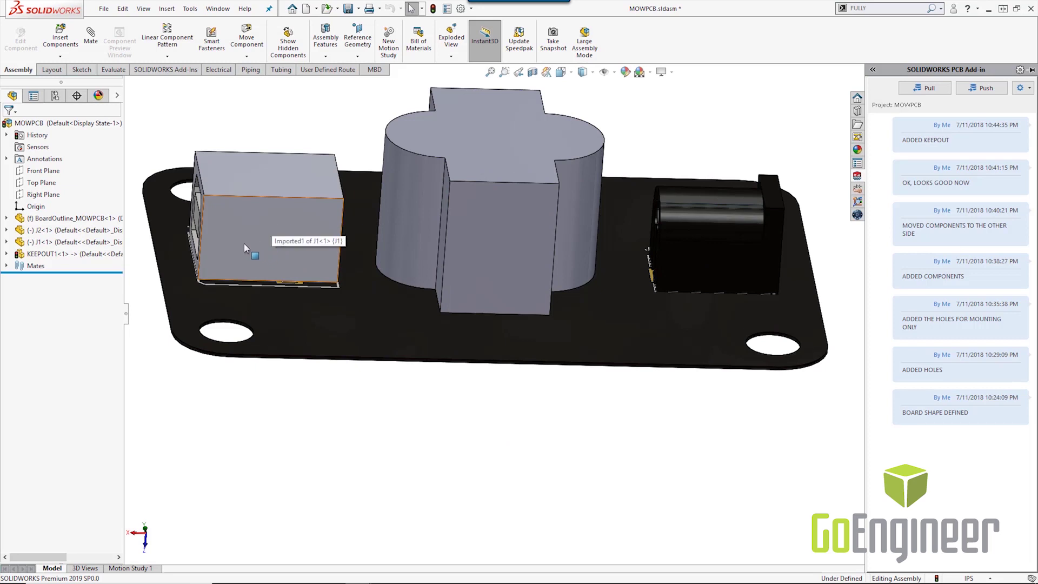
pyautogui.click(254, 229)
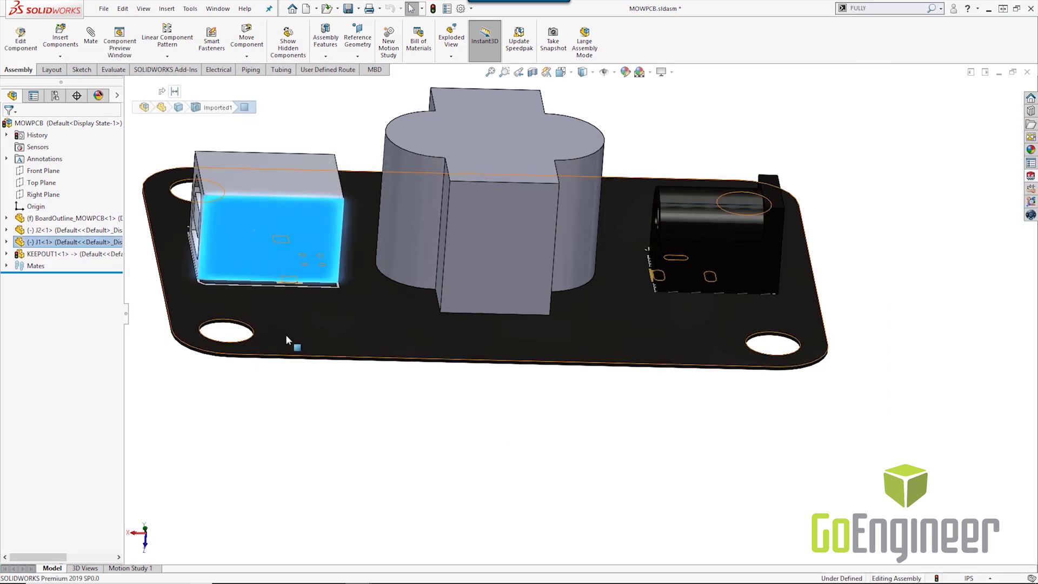
pyautogui.scroll(-5, 285, 361)
pyautogui.click(327, 348)
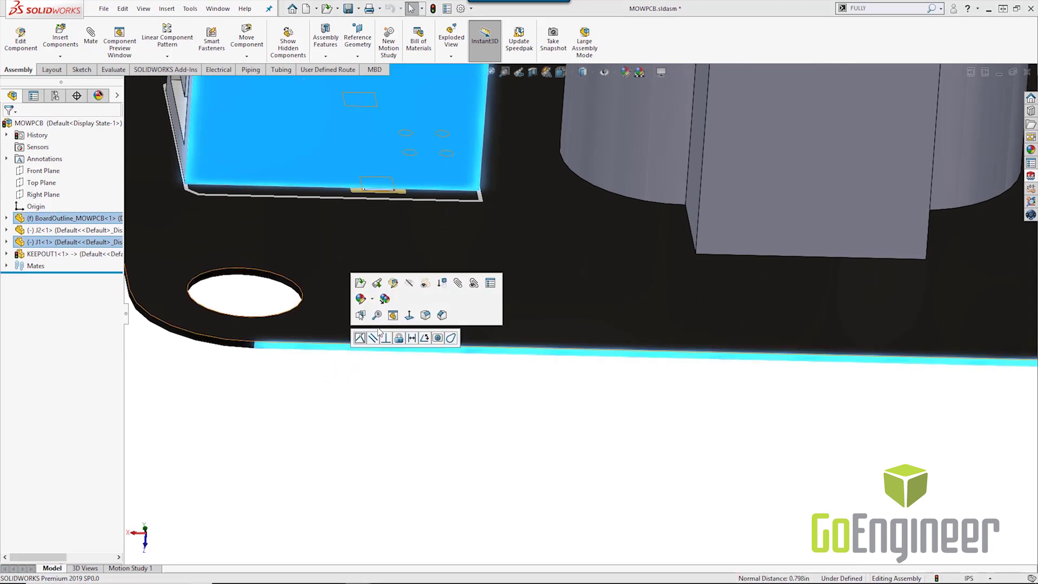
pyautogui.click(413, 338)
pyautogui.write('0.8')
pyautogui.press('Return')
pyautogui.click(466, 340)
pyautogui.scroll(8, 487, 381)
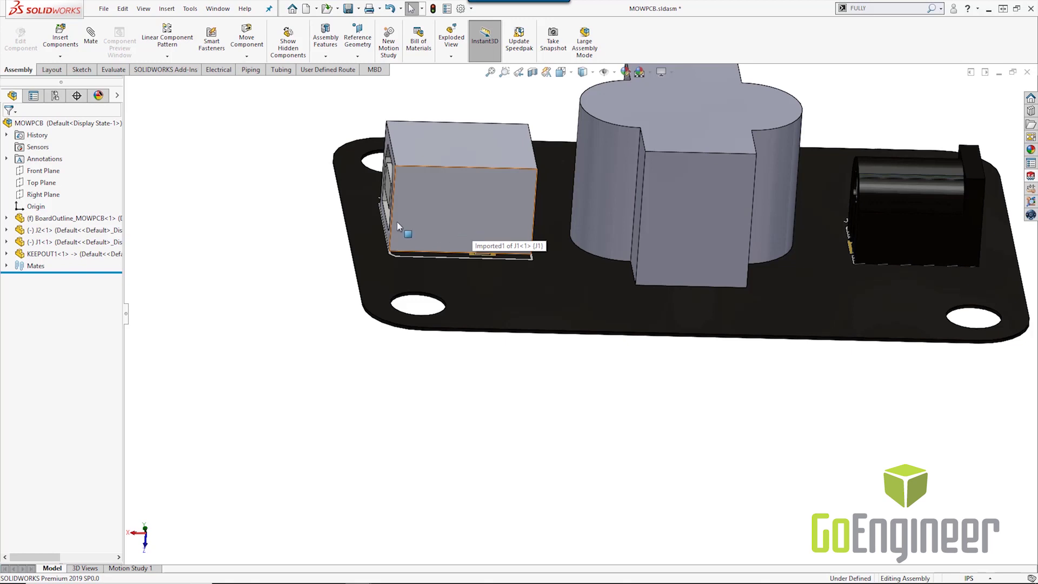
# Step: Fix components J2 and J1 in the assembly and test that neither connector can be moved
pyautogui.click(50, 233)
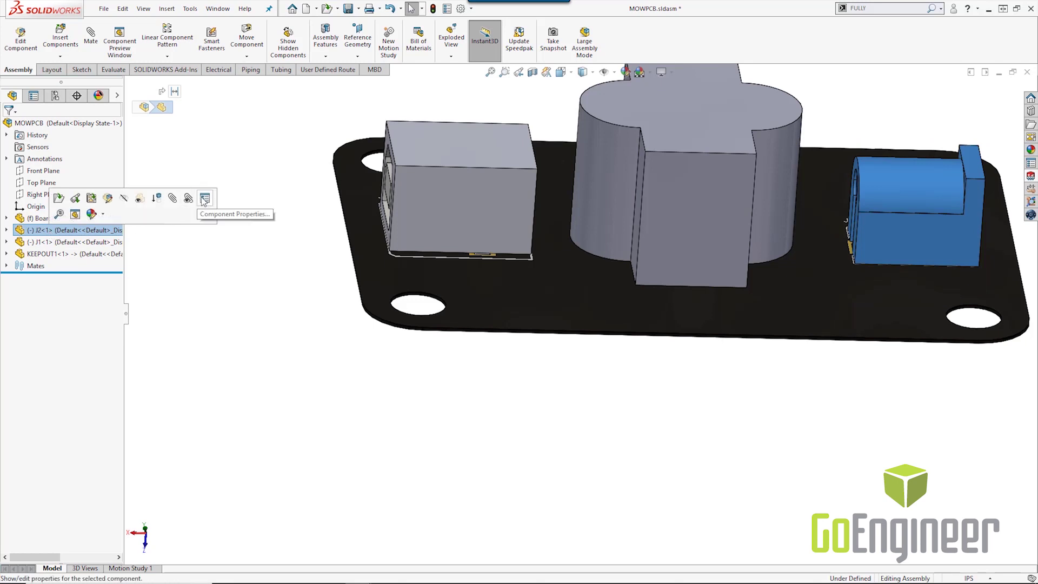
pyautogui.rightClick(50, 229)
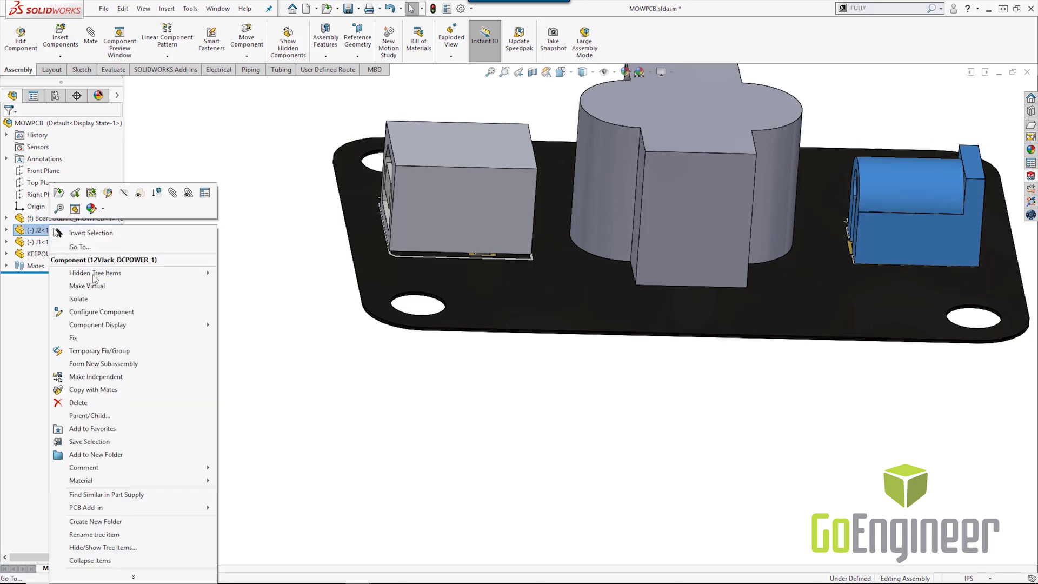
pyautogui.click(86, 339)
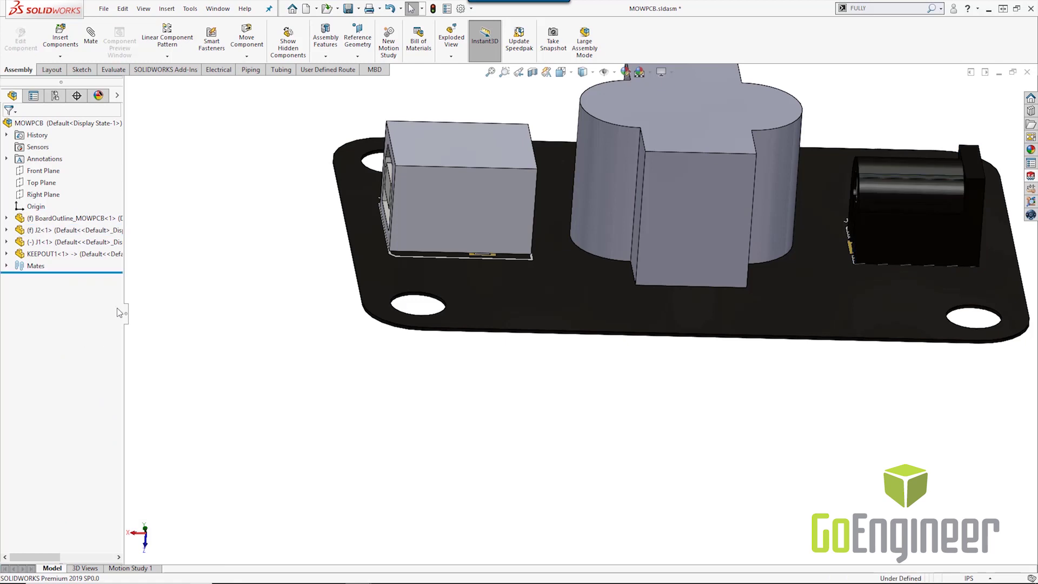
pyautogui.rightClick(77, 247)
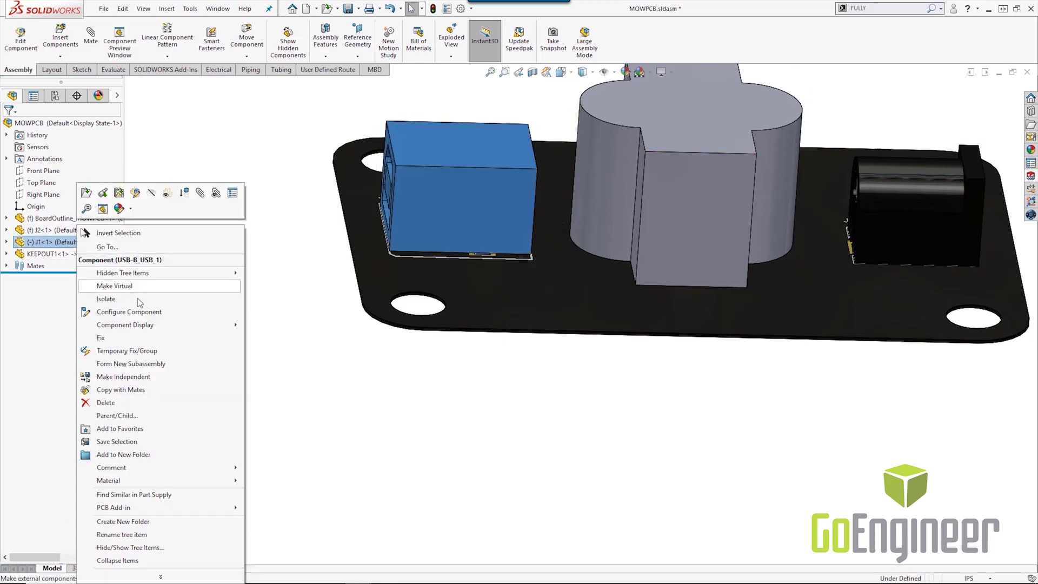
pyautogui.click(86, 341)
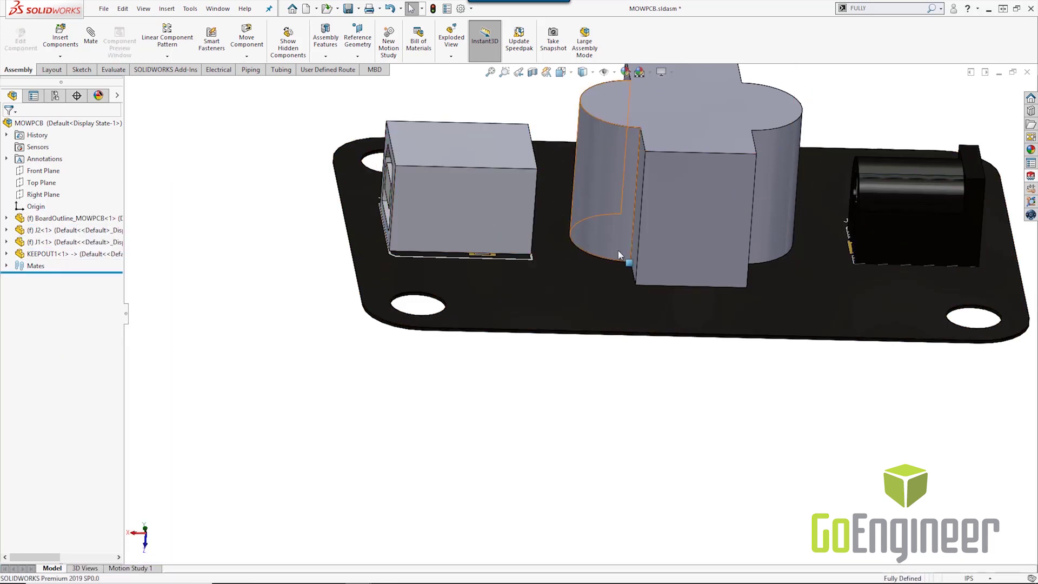
pyautogui.click(900, 239)
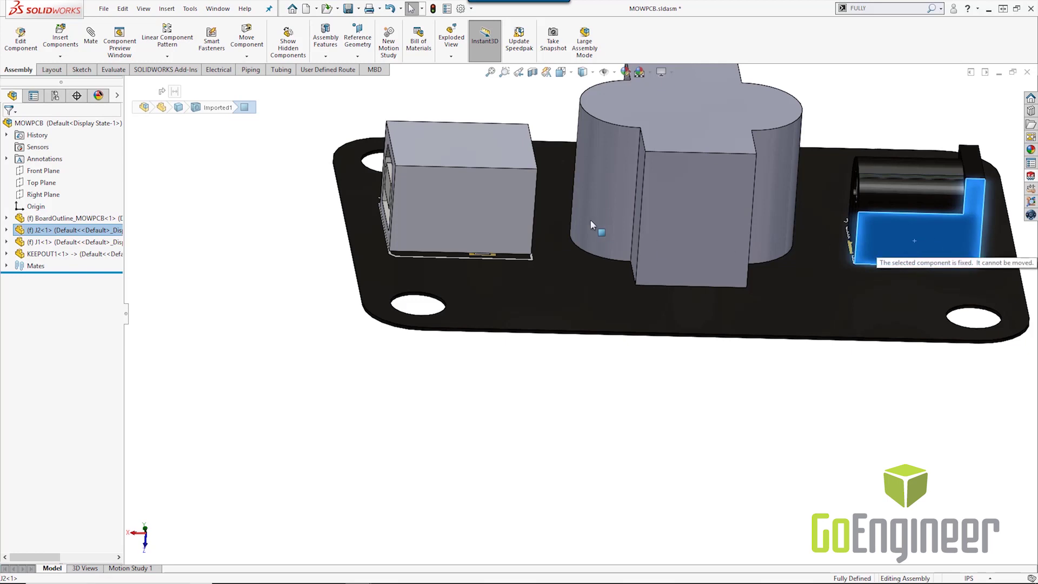
pyautogui.click(496, 202)
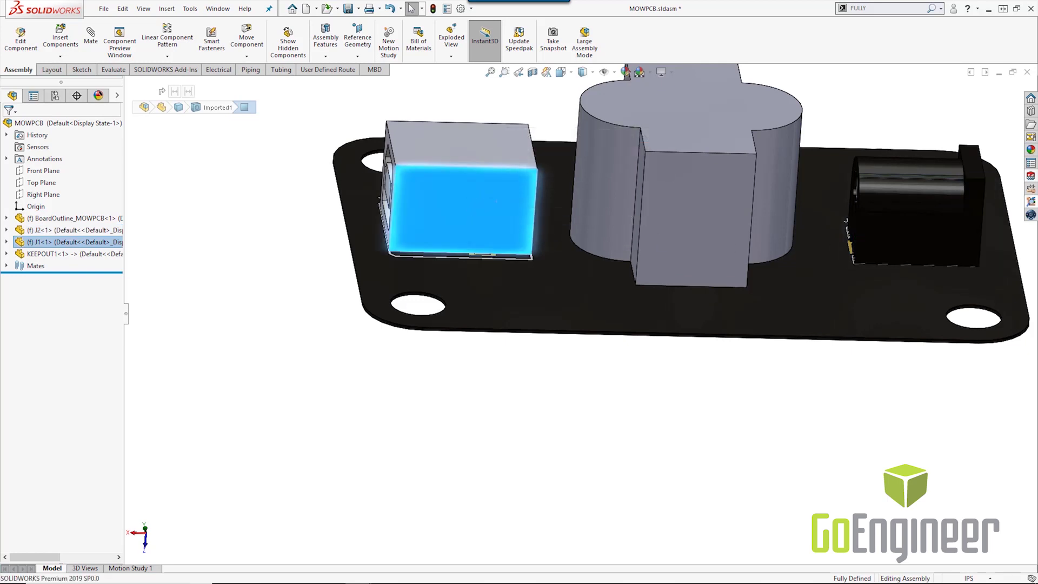
# Step: Push the assembly changes to the PCB project with the comment "FINAL POSITION, PLEASE DON'T MOVE"
pyautogui.click(1030, 177)
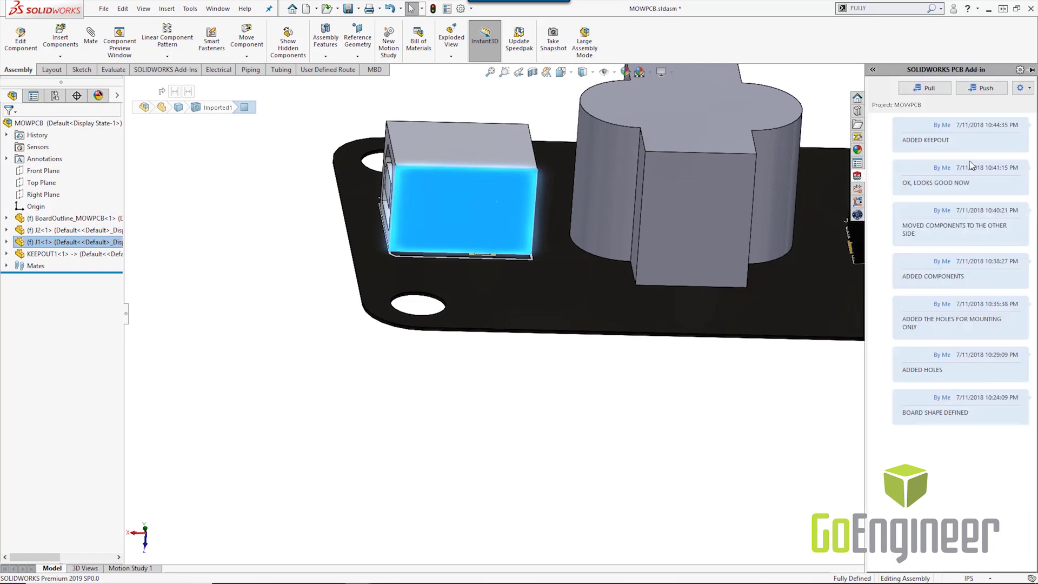
pyautogui.click(983, 90)
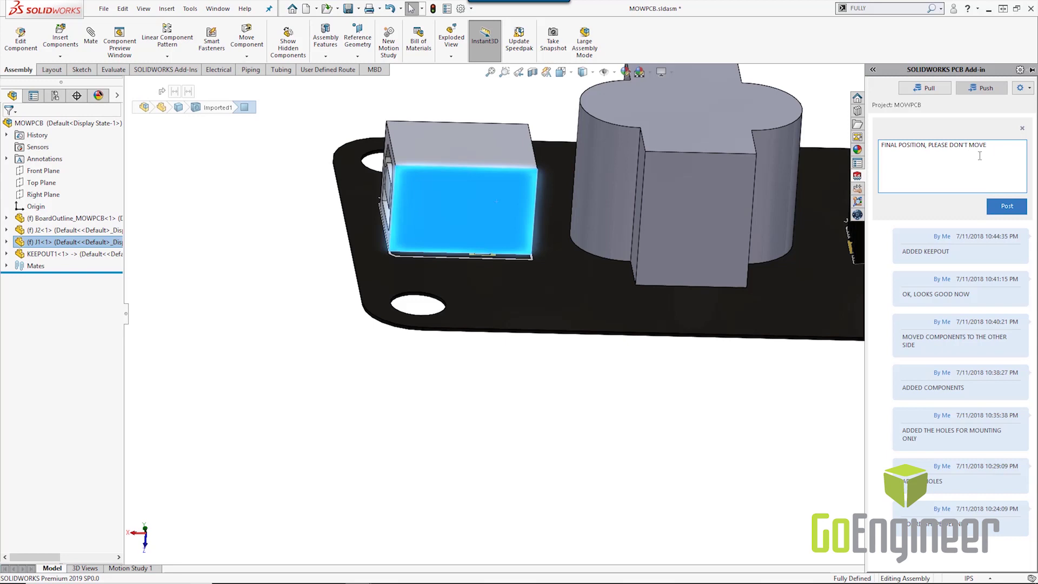
pyautogui.click(1014, 205)
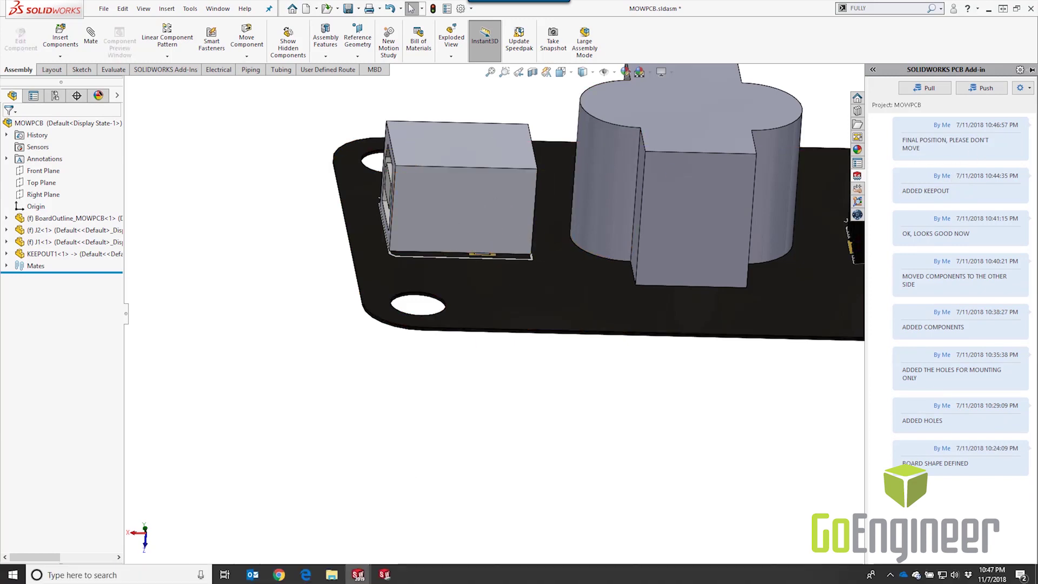
# Step: Switch to SOLIDWORKS PCB, pull the pushed revision, and accept the J1 placement, the KEEPOUT1.SLDPRT_1 lock and the multiple-component sync
pyautogui.click(385, 572)
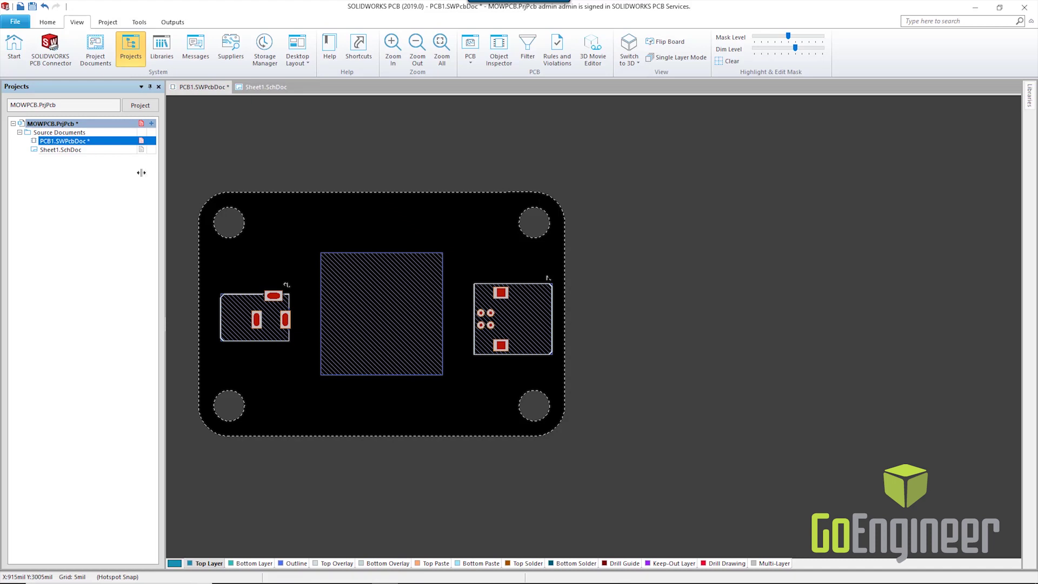
pyautogui.click(50, 48)
pyautogui.click(223, 241)
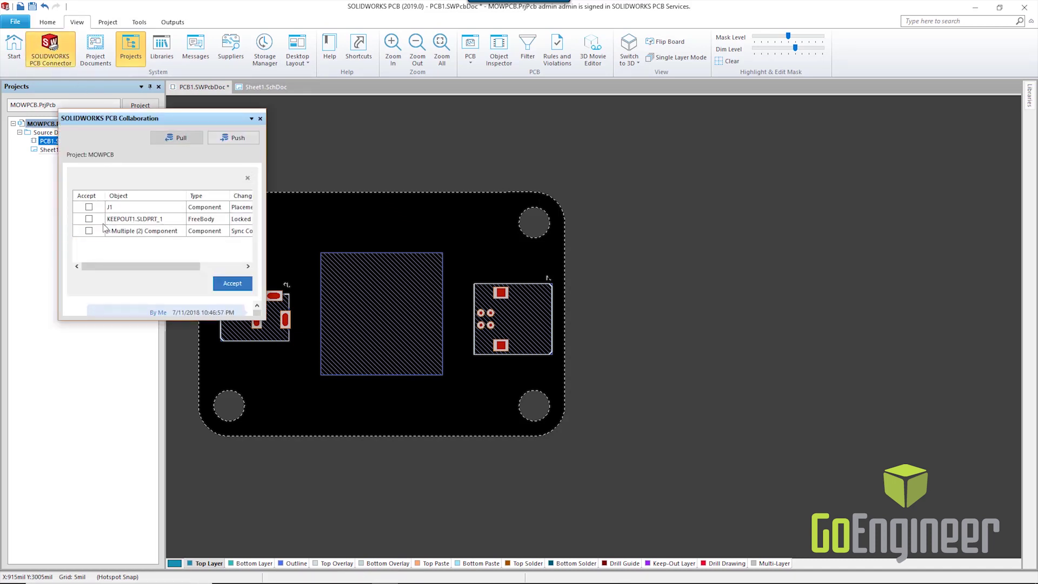
pyautogui.click(89, 231)
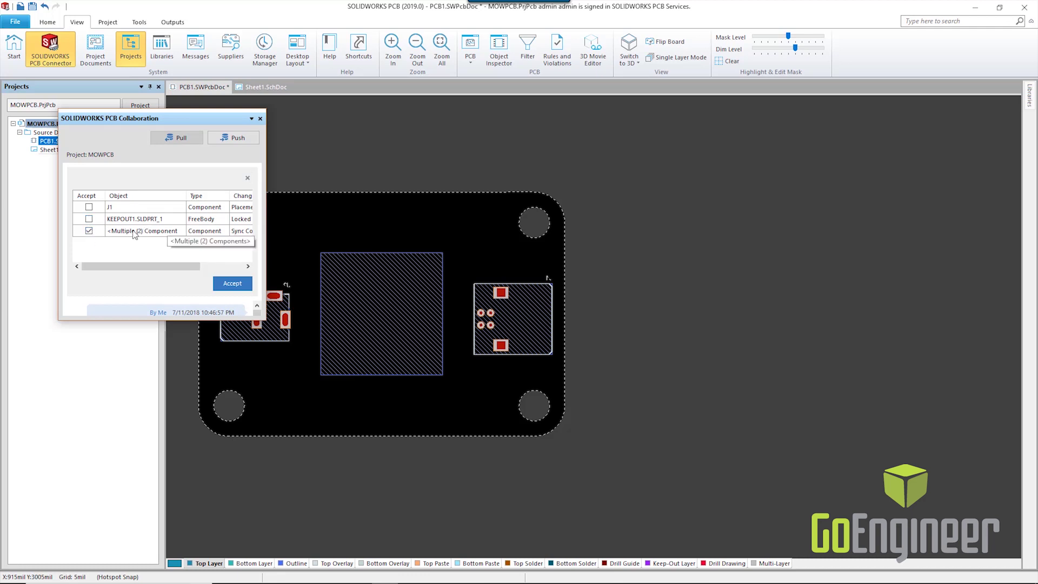
pyautogui.click(89, 218)
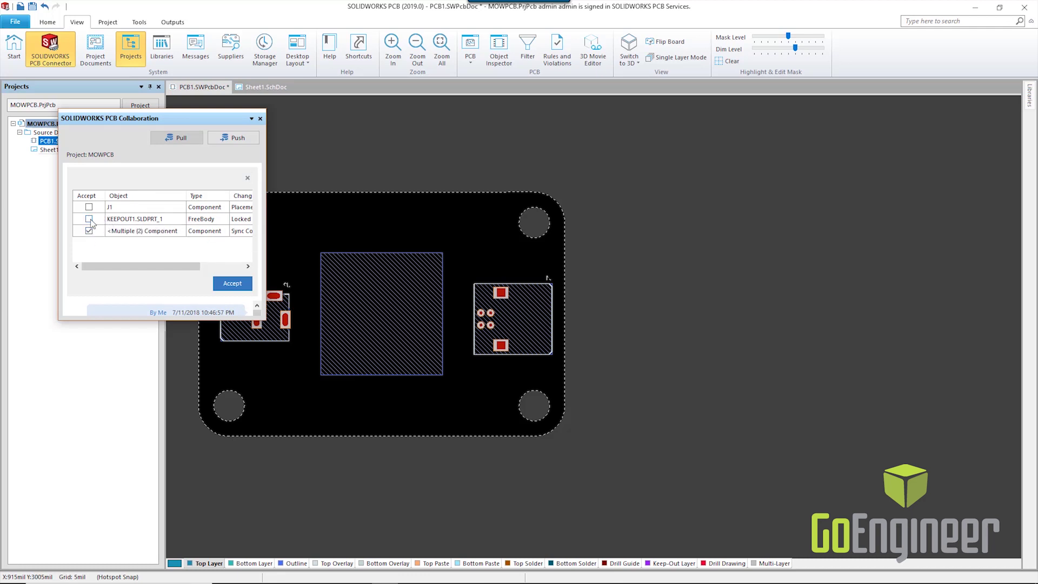
pyautogui.click(88, 206)
pyautogui.click(233, 283)
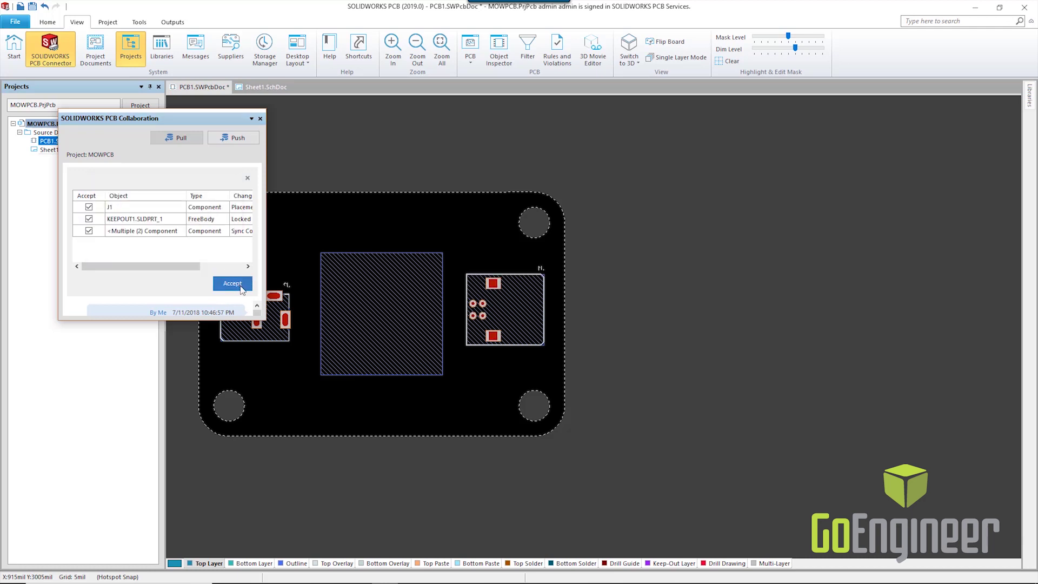
pyautogui.click(260, 119)
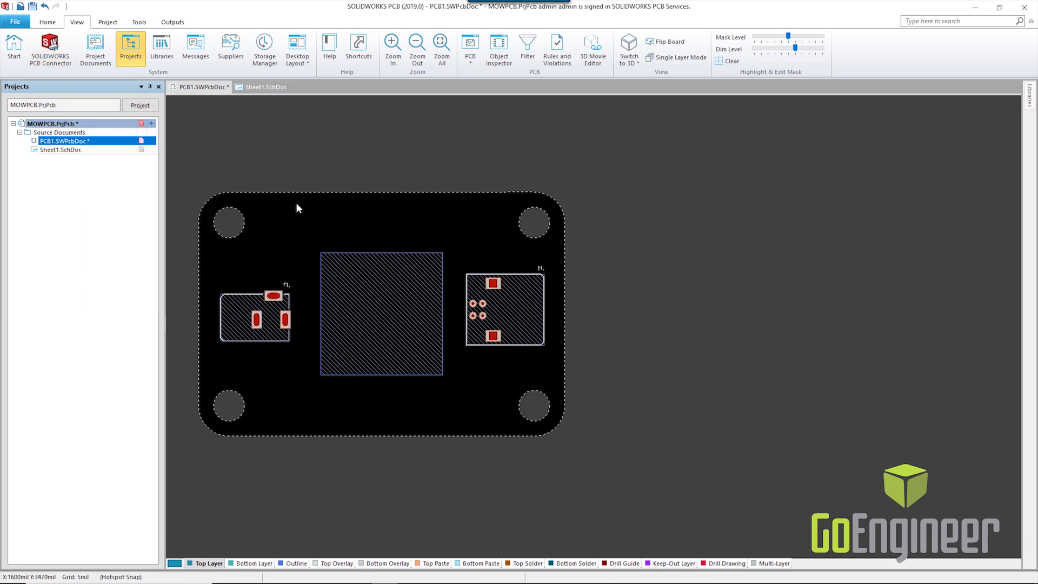
# Step: Check the Locked setting in the J2 and J1 component properties and test whether the connectors and keepout can be moved
pyautogui.doubleClick(263, 333)
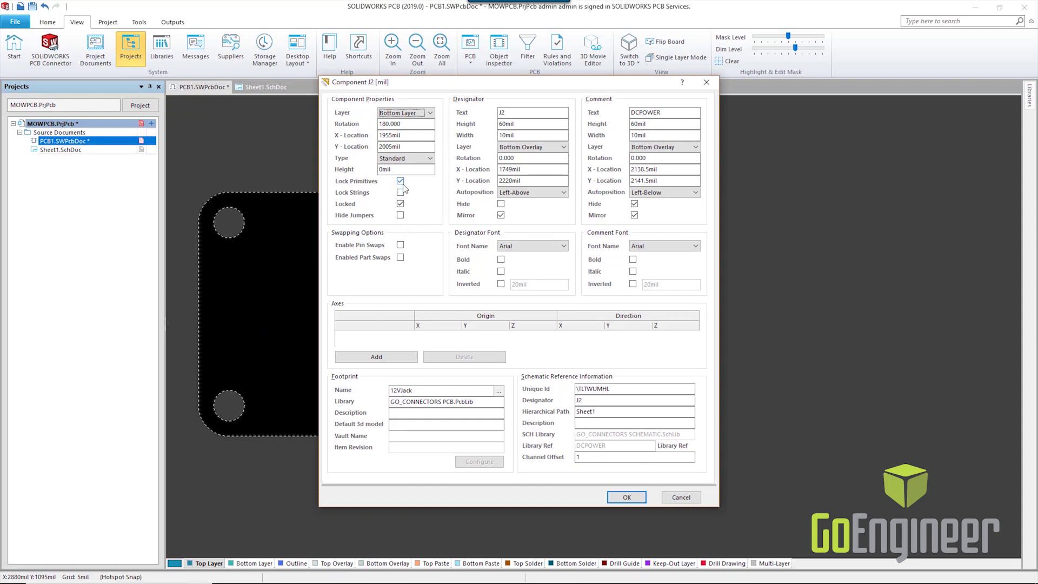
pyautogui.click(627, 497)
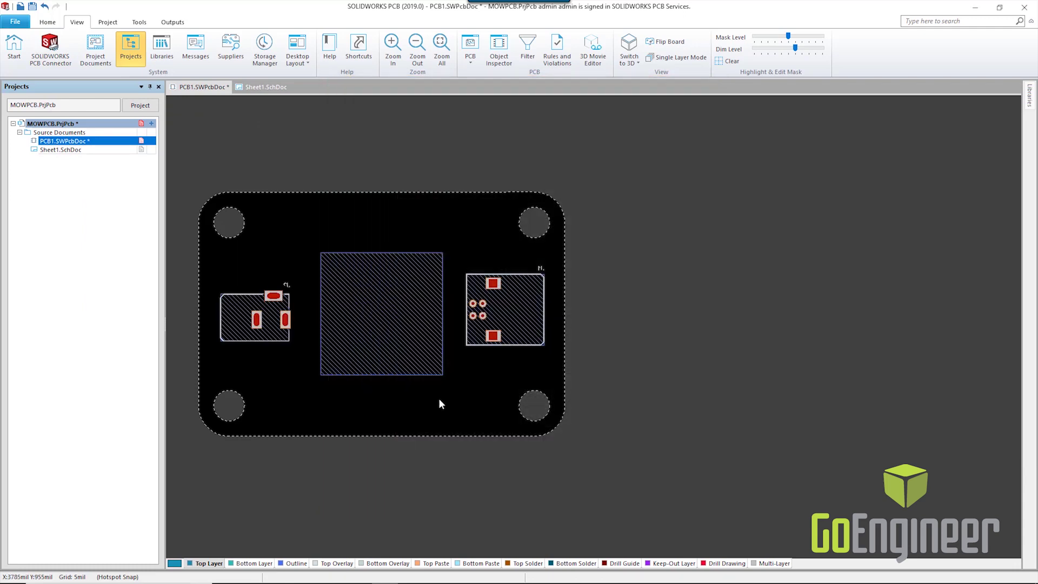
pyautogui.moveTo(268, 324)
pyautogui.mouseDown()
pyautogui.moveTo(271, 353)
pyautogui.moveTo(280, 331)
pyautogui.mouseUp()
pyautogui.moveTo(387, 324); pyautogui.dragTo(389, 337)
pyautogui.moveTo(494, 320); pyautogui.dragTo(495, 337)
pyautogui.doubleClick(515, 333)
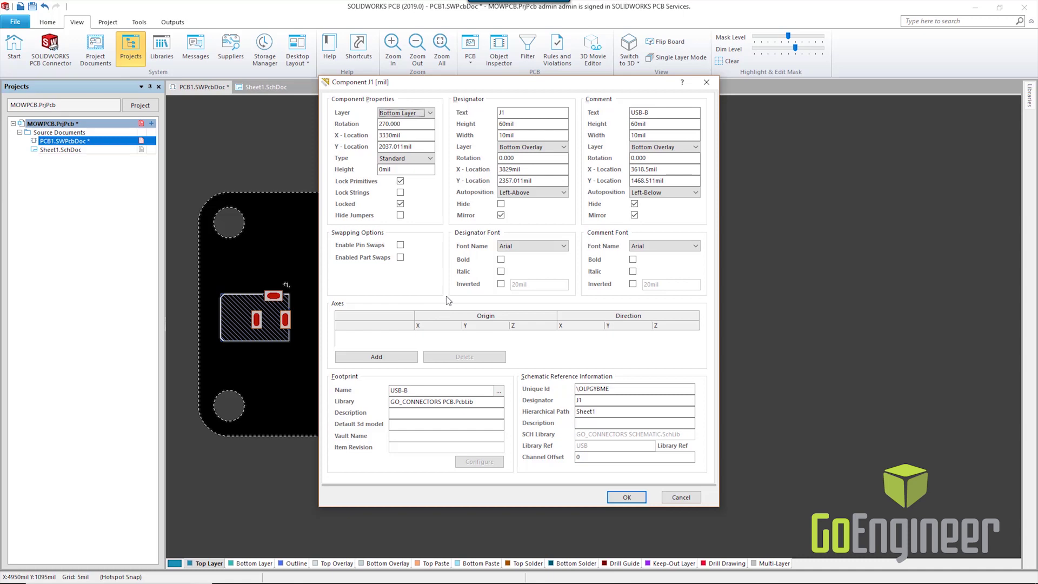
pyautogui.click(667, 495)
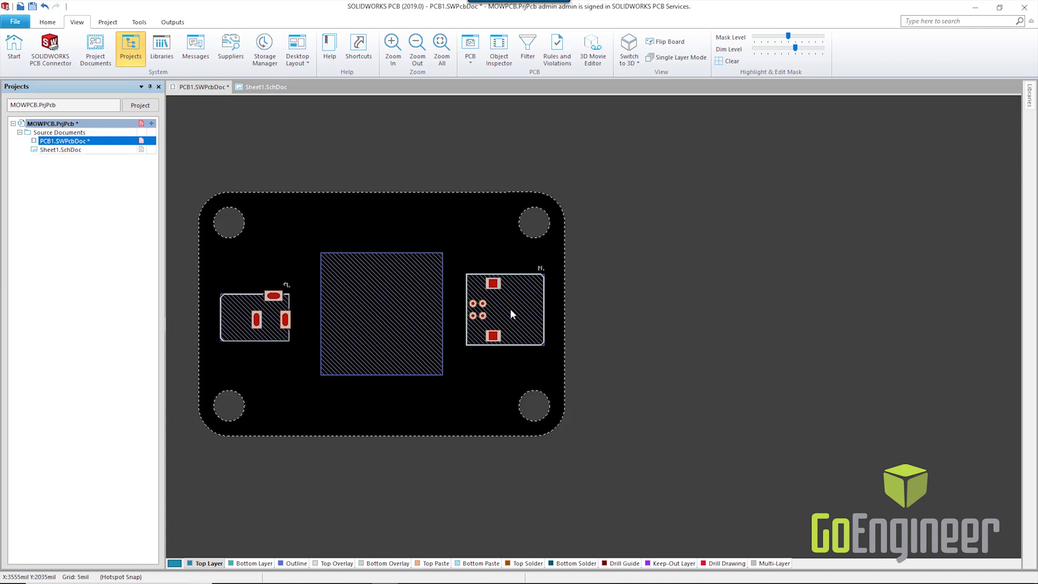
# Step: Update PCB1.SWPcbDoc from the Sheet1.SchDoc schematic by creating and executing an engineering change order, and preview its change report
pyautogui.doubleClick(100, 150)
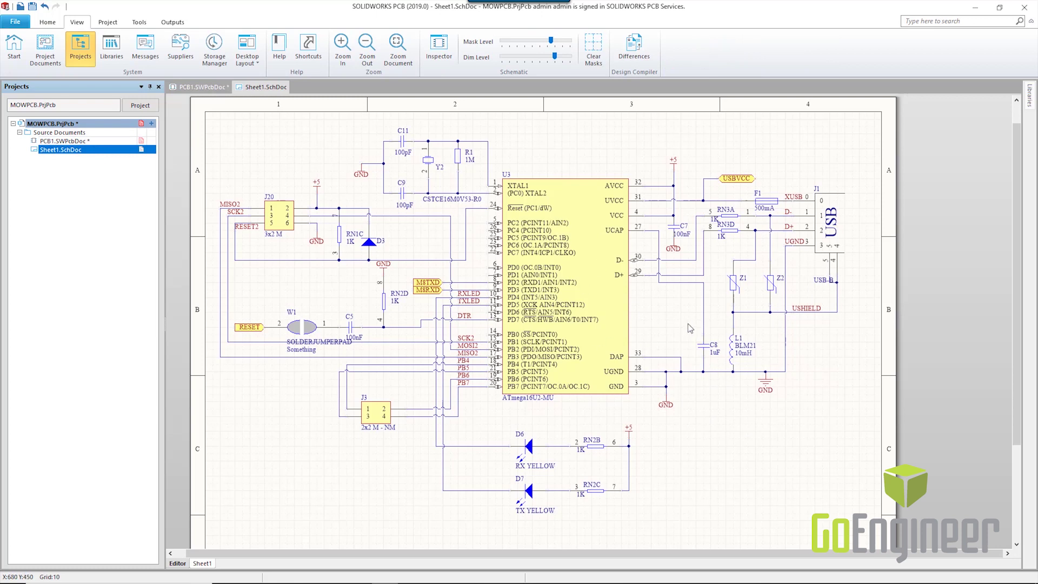
pyautogui.click(47, 22)
pyautogui.click(17, 54)
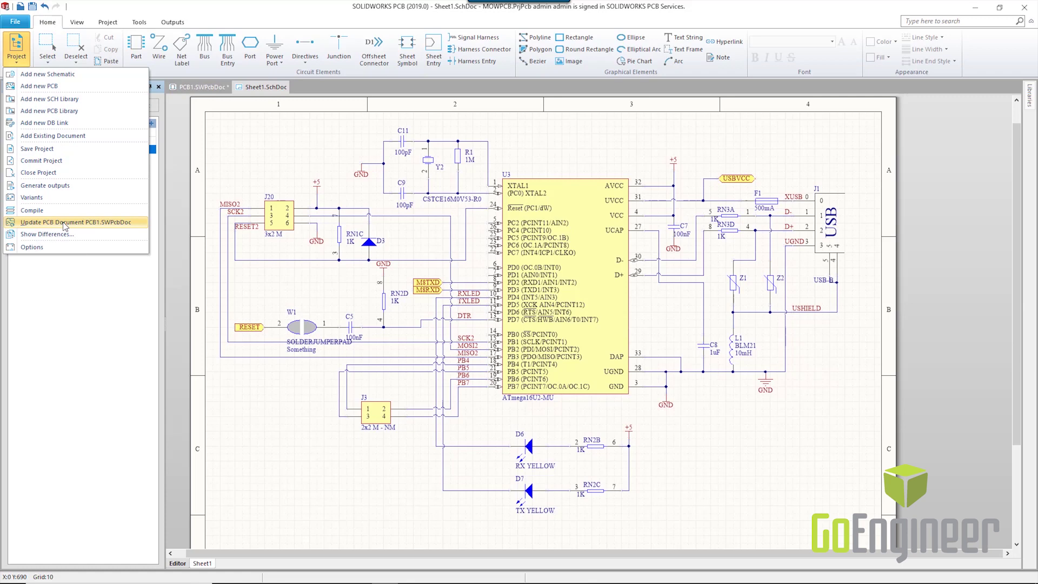
pyautogui.click(94, 221)
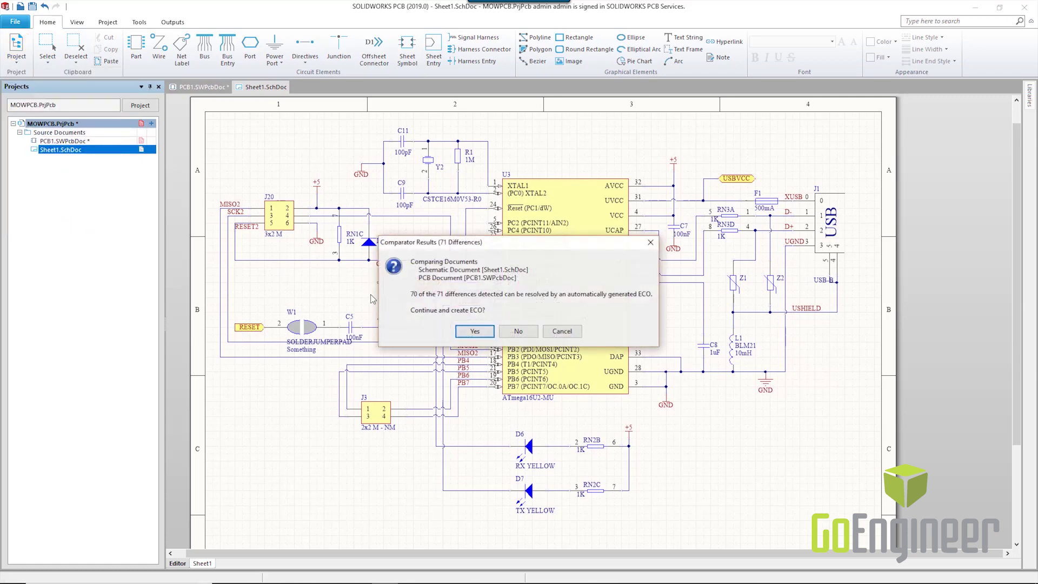
pyautogui.click(474, 331)
pyautogui.click(315, 417)
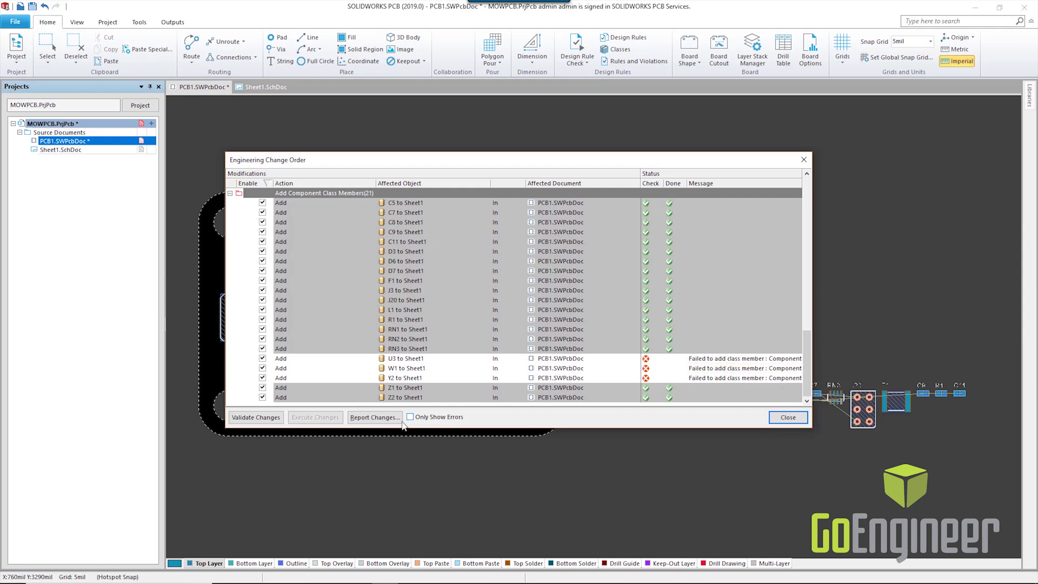
pyautogui.click(366, 423)
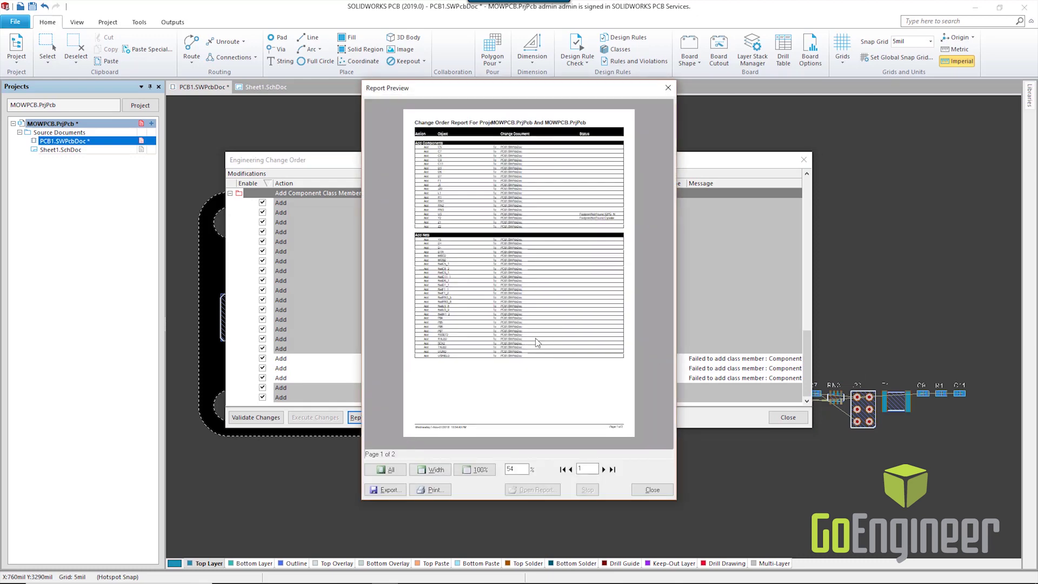
# Step: Check the export option for the change report, cancel it, and close the report preview and the engineering change order
pyautogui.click(385, 490)
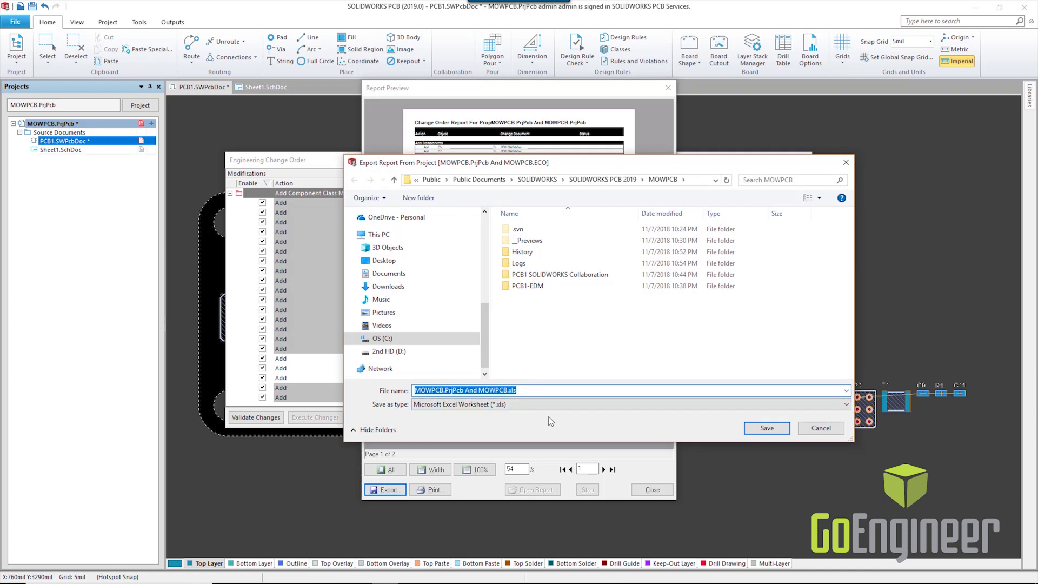
pyautogui.click(834, 428)
pyautogui.click(652, 489)
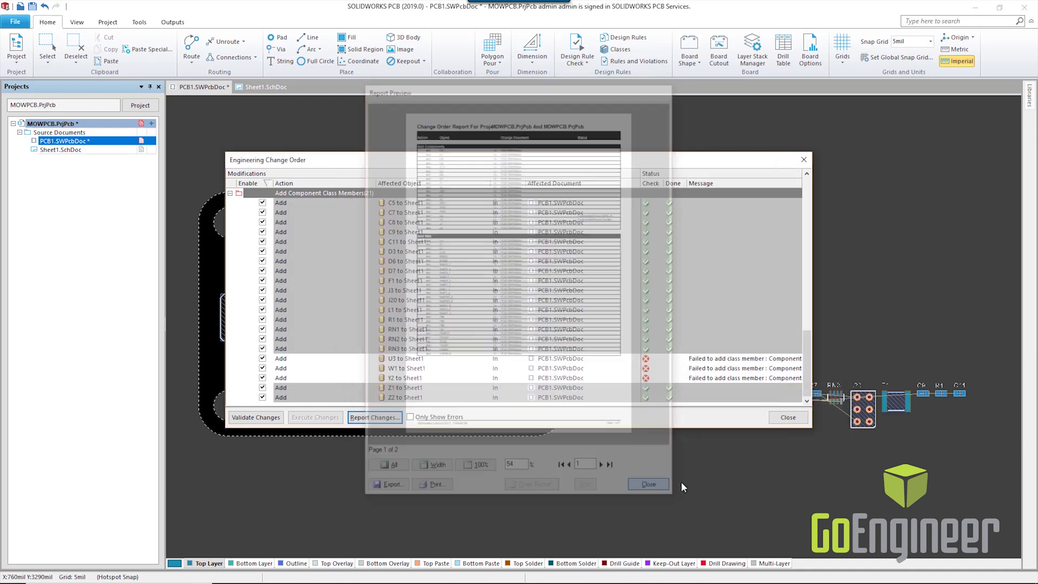
pyautogui.click(787, 417)
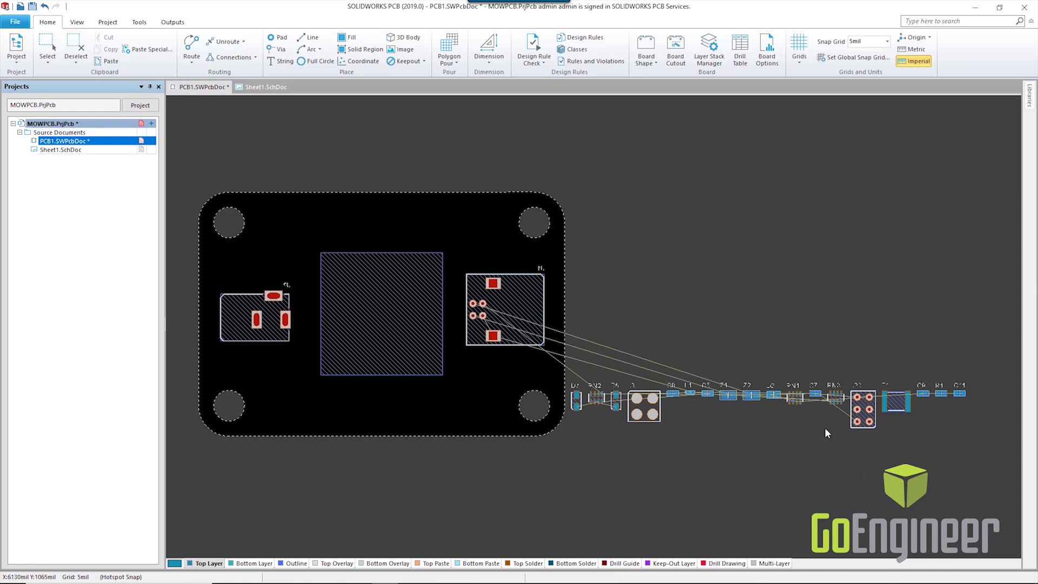
# Step: Move components D7, RN2, D6, J3 and C8 onto the board below connector J1, and L1, C5, Z1, Z2 and D3 above it
pyautogui.moveTo(693, 450); pyautogui.dragTo(570, 367)
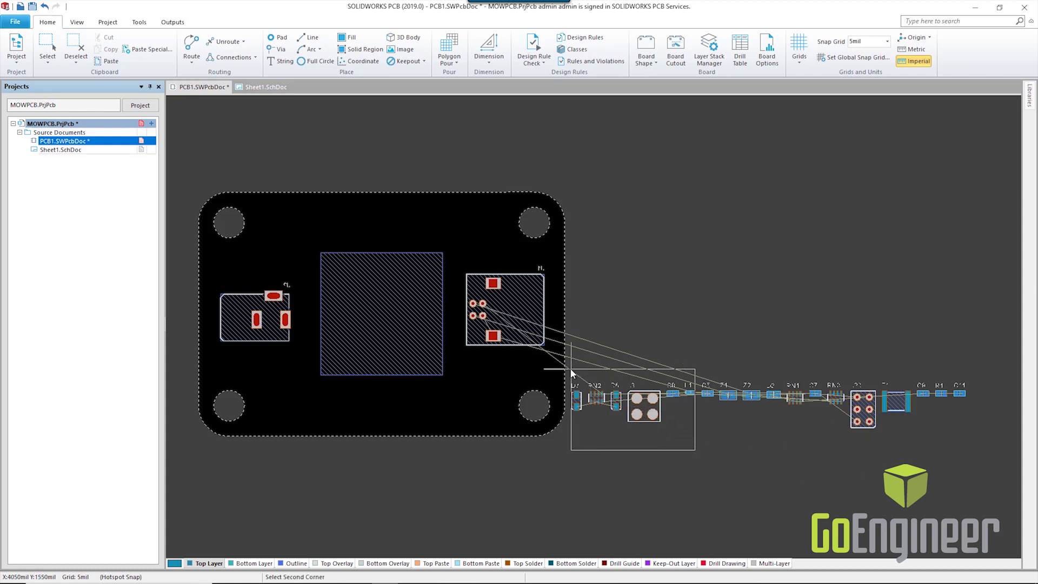
pyautogui.moveTo(637, 414); pyautogui.dragTo(528, 389)
pyautogui.moveTo(529, 395); pyautogui.dragTo(529, 388)
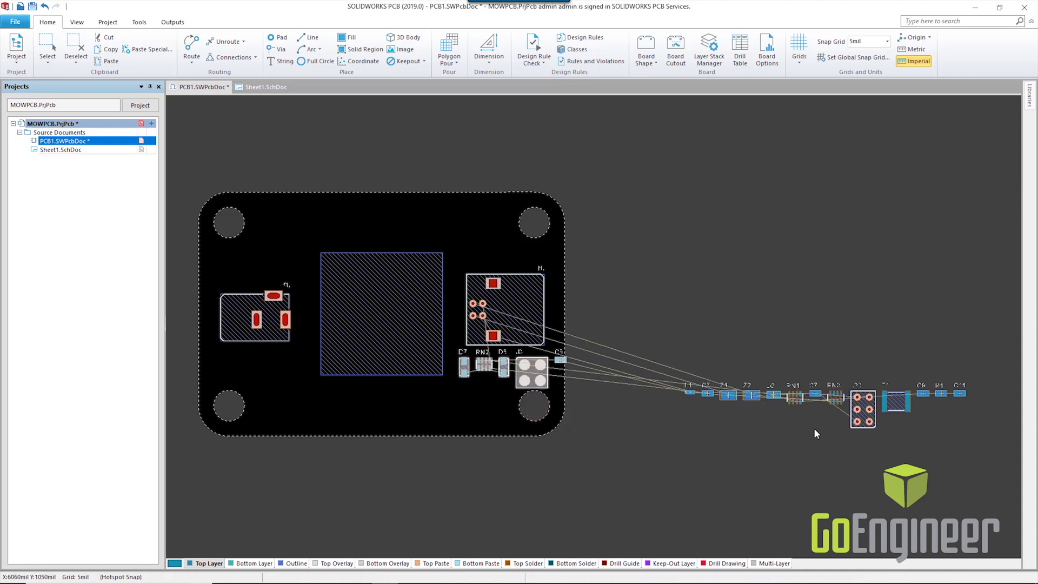
pyautogui.moveTo(792, 422); pyautogui.dragTo(650, 361)
pyautogui.moveTo(723, 396); pyautogui.dragTo(498, 258)
# Step: Move RN1, C7, RN3, J20 and F1 to the board's lower edge, and C9, R1 and C11 above the L1 to D3 row
pyautogui.click(914, 465)
pyautogui.moveTo(918, 444); pyautogui.dragTo(753, 364)
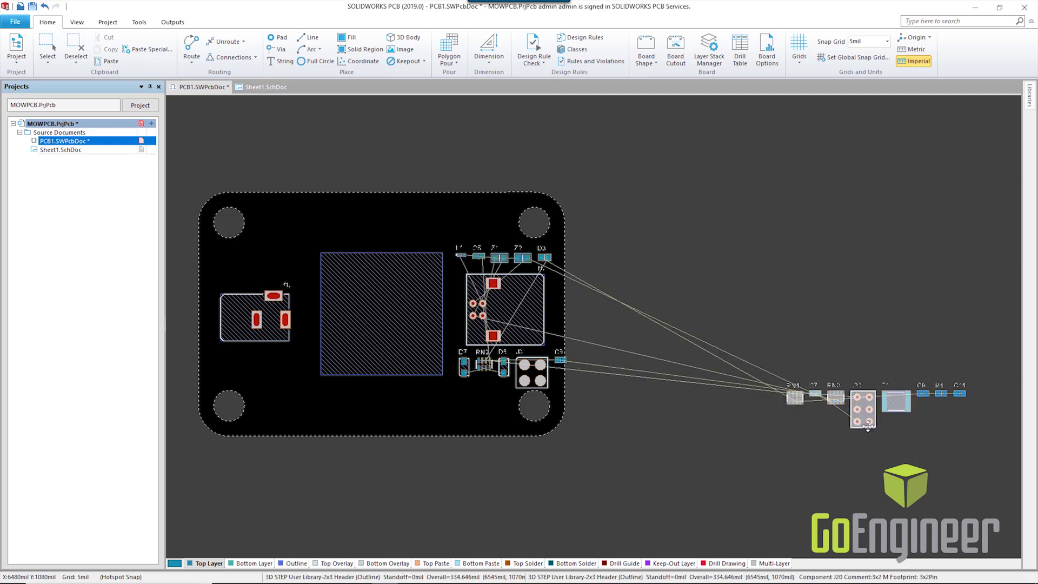
pyautogui.moveTo(836, 434); pyautogui.dragTo(450, 419)
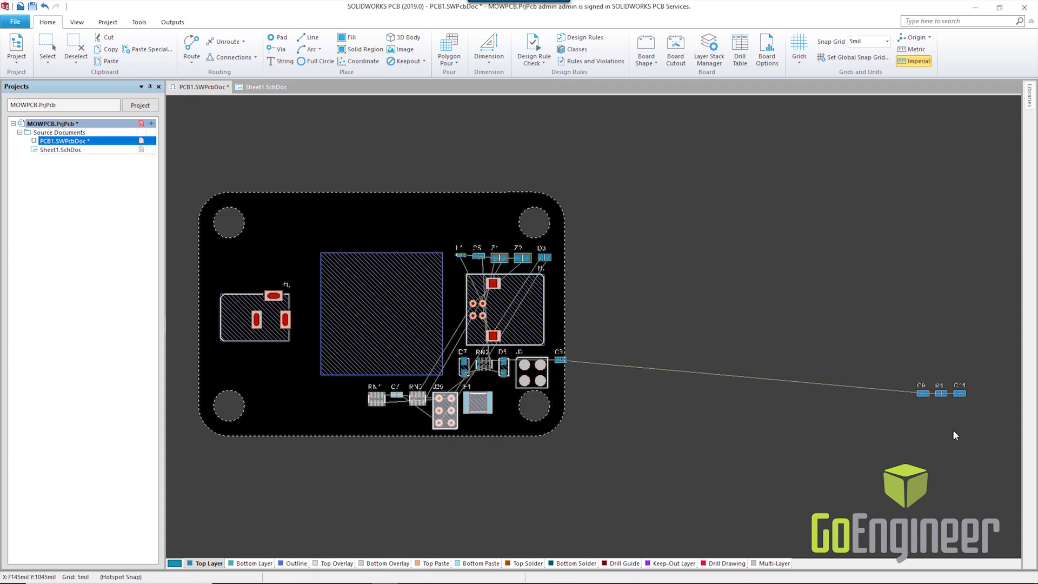
pyautogui.moveTo(982, 421); pyautogui.dragTo(460, 229)
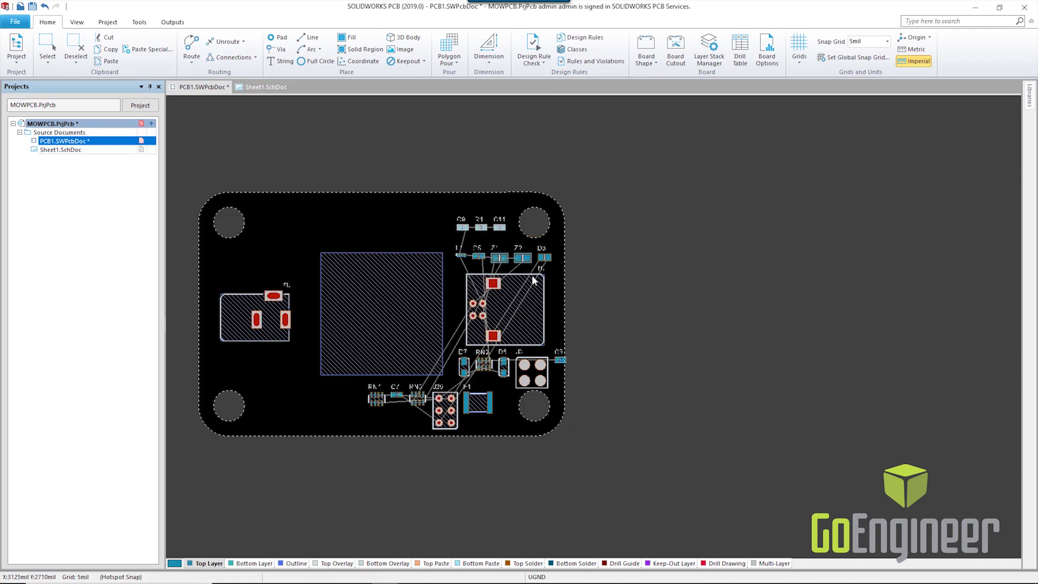
pyautogui.click(662, 311)
# Step: Rotate capacitor C8 to vertical and place it inside the board edge, just above J3
pyautogui.keyDown('ctrl'); pyautogui.scroll(5, 550, 357); pyautogui.keyUp('ctrl')
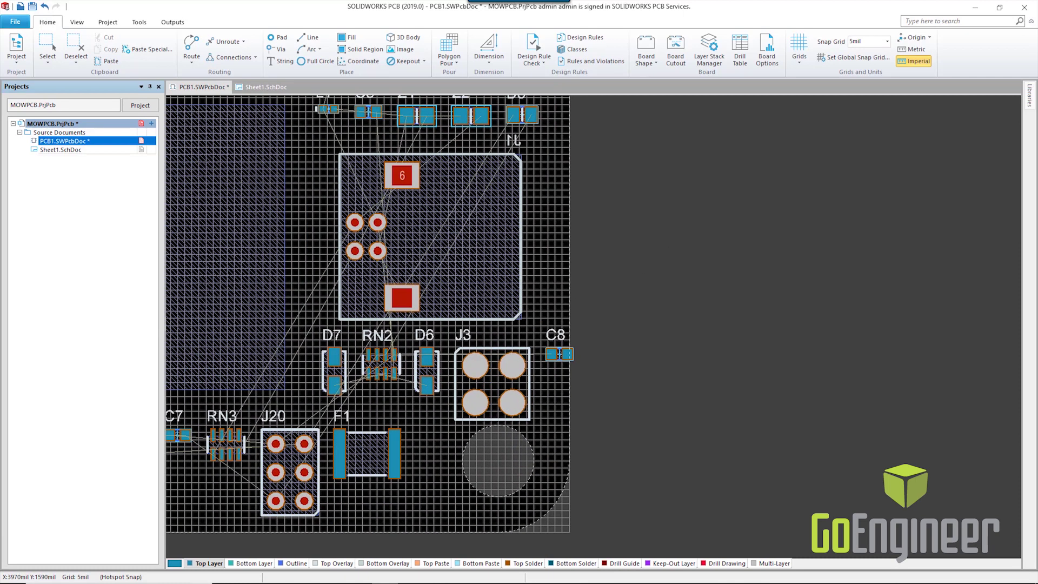
pyautogui.moveTo(562, 358); pyautogui.dragTo(546, 324)
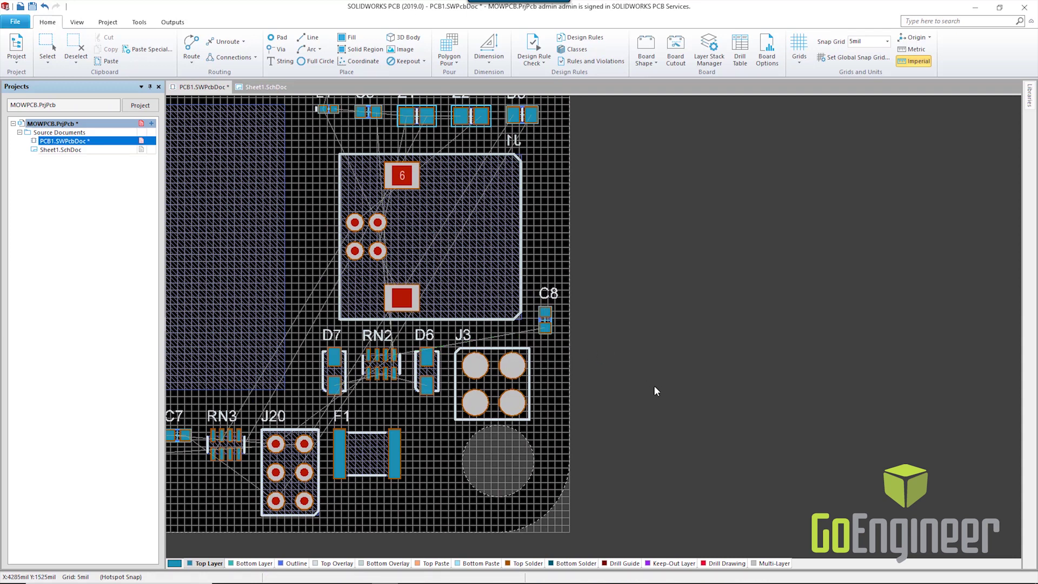
pyautogui.keyDown('ctrl'); pyautogui.scroll(-4, 594, 369); pyautogui.keyUp('ctrl')
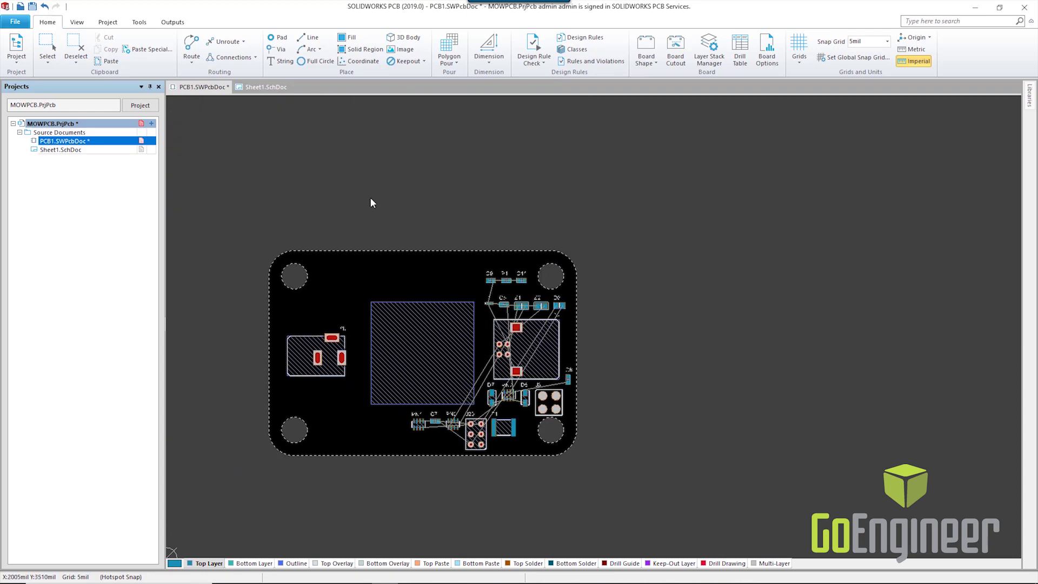
# Step: Autoroute all connections on the board and look over the traces around J1 and J3
pyautogui.click(139, 23)
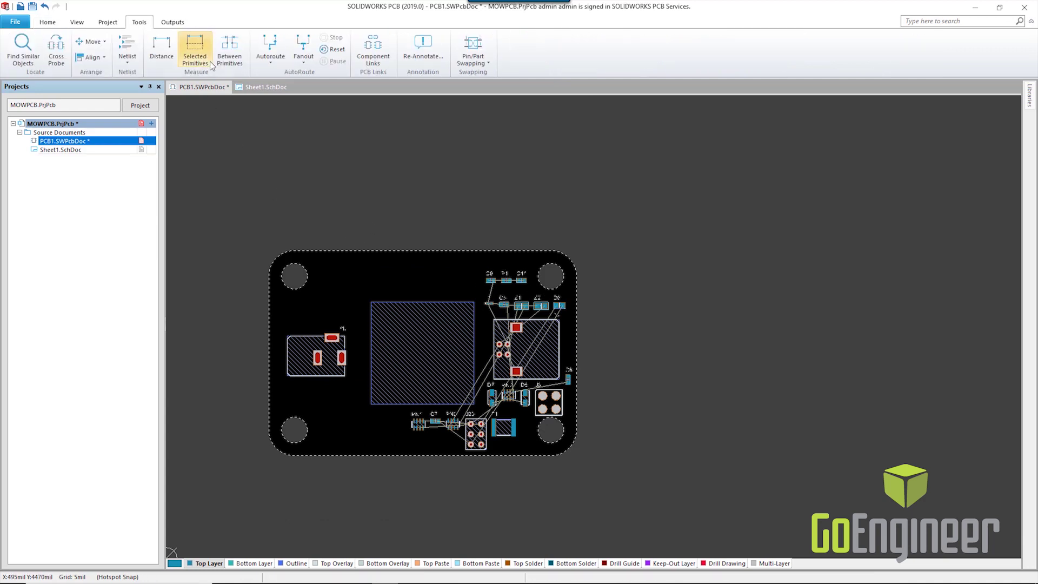
pyautogui.click(274, 45)
pyautogui.click(317, 92)
pyautogui.click(608, 384)
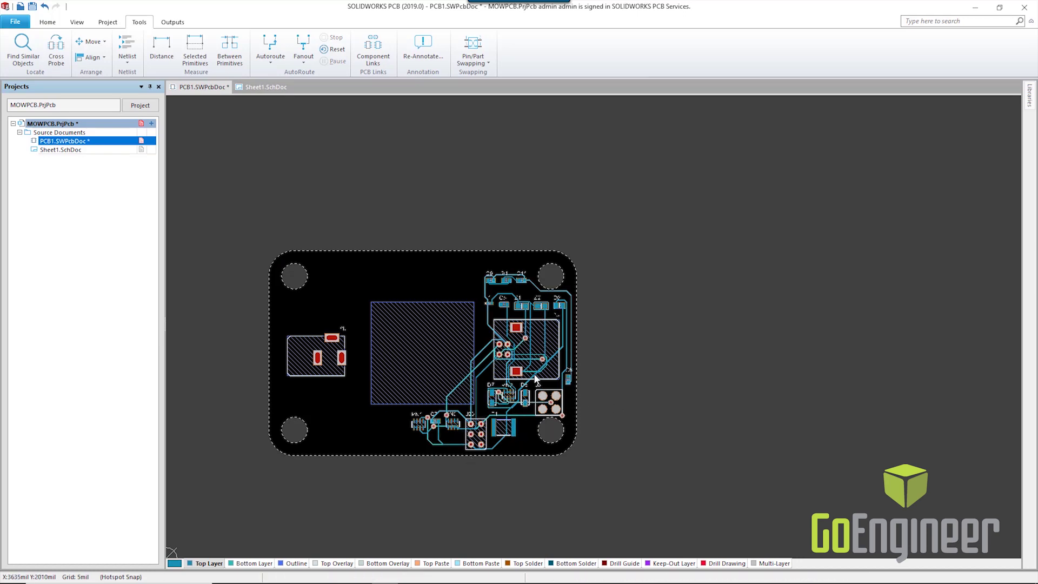
pyautogui.keyDown('ctrl'); pyautogui.scroll(6, 506, 441); pyautogui.keyUp('ctrl')
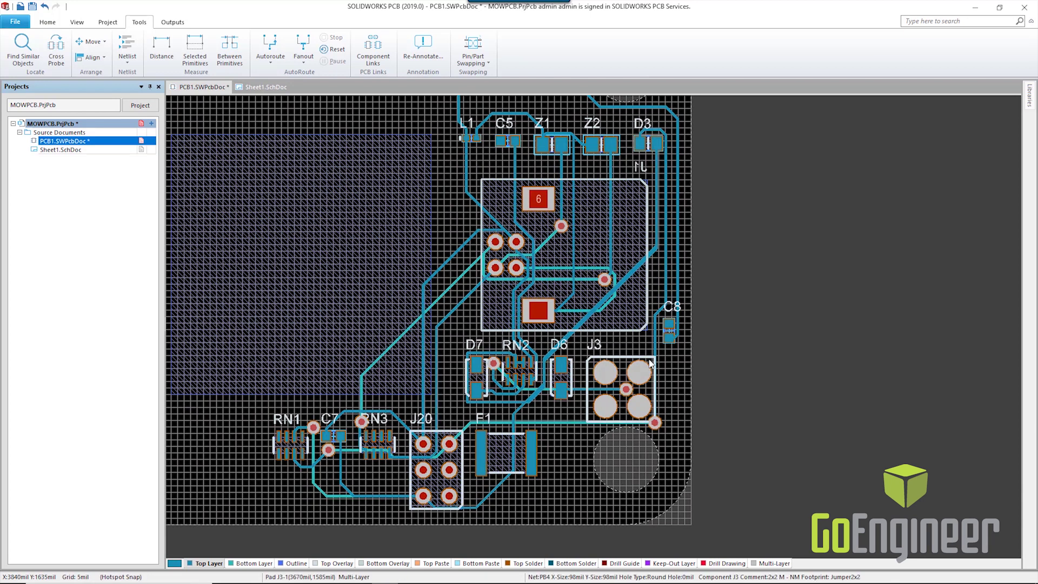
# Step: Save the PCB1.SWPcbDoc document and the MOWPCB.PrjPcb project
pyautogui.hotkey('ctrl', 's')
pyautogui.rightClick(94, 130)
pyautogui.click(157, 186)
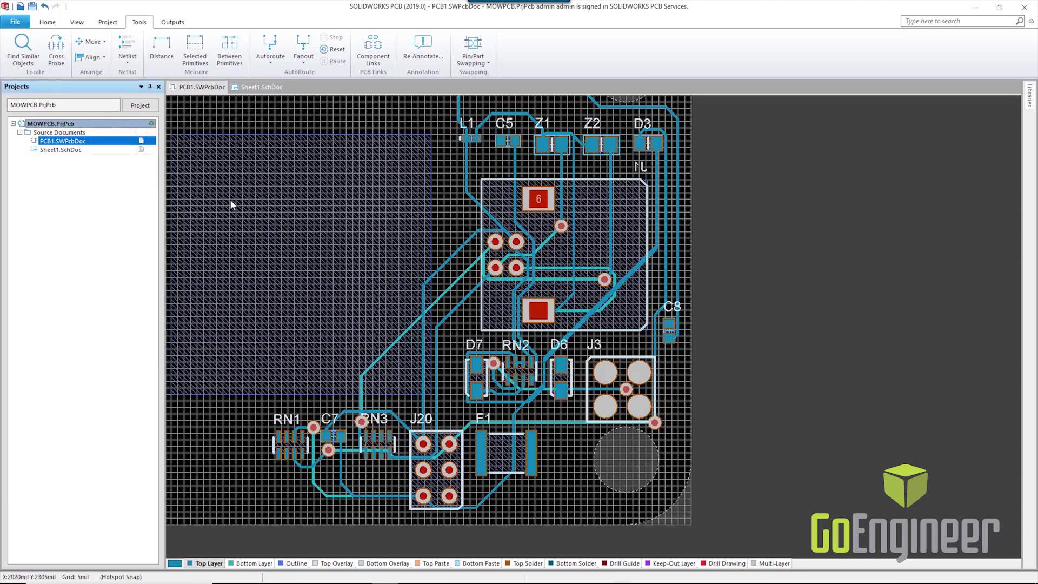
# Step: Push the board changes to the collaboration project with the comment "ADDED MORE COMPONENTS AND TRACES"
pyautogui.click(48, 22)
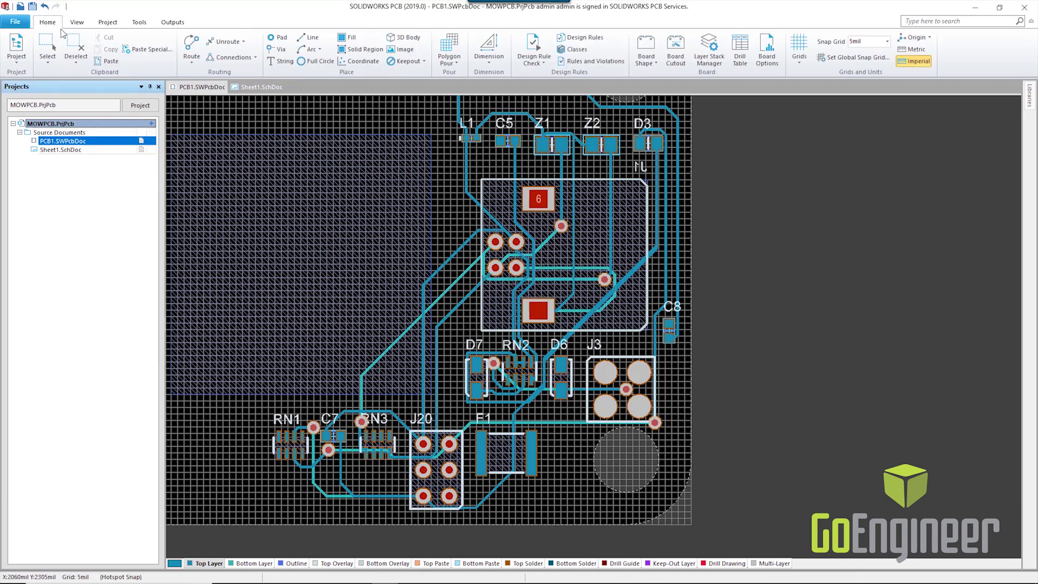
pyautogui.click(75, 22)
pyautogui.click(50, 48)
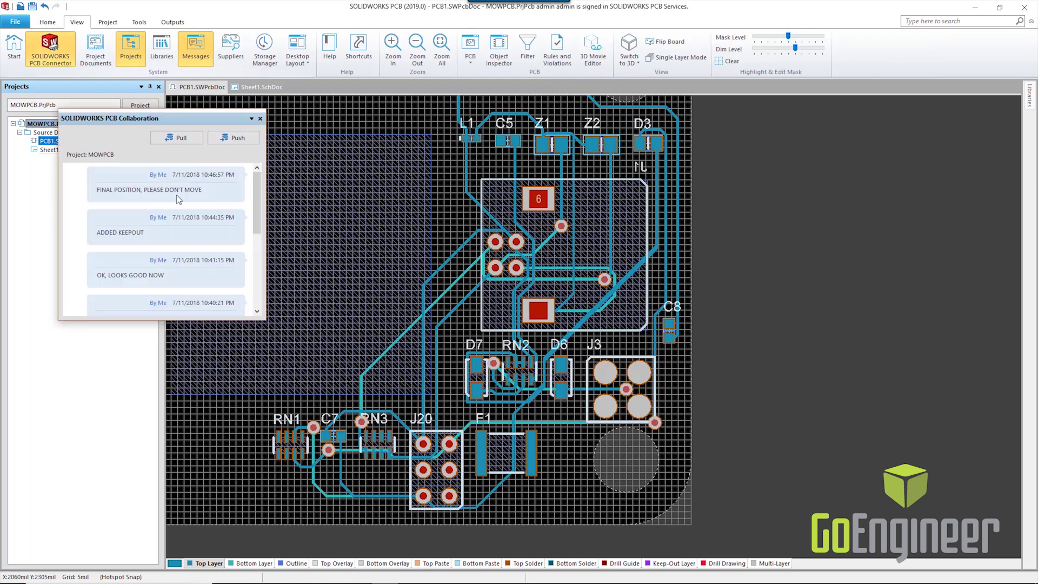
pyautogui.click(232, 137)
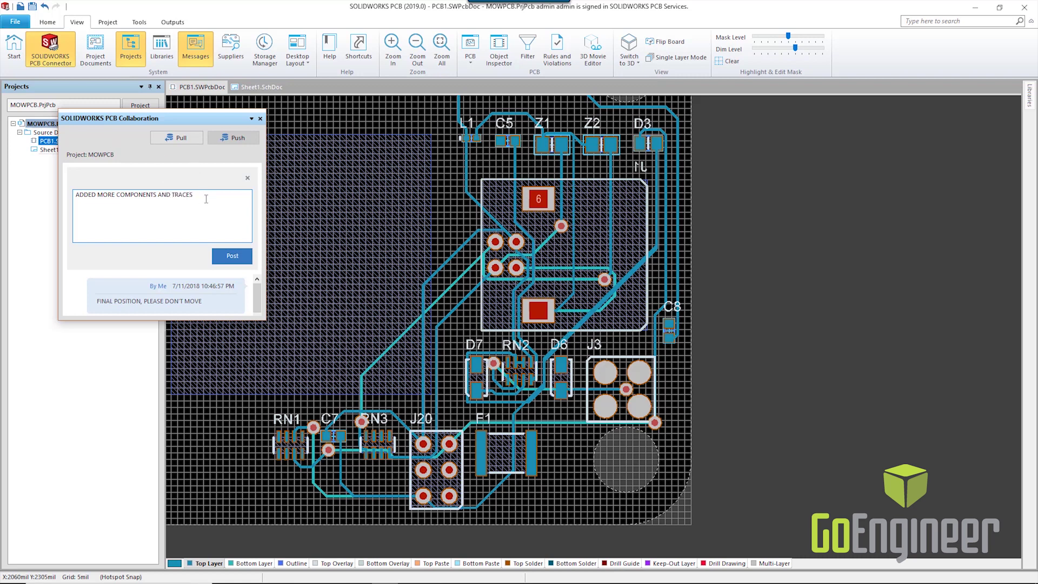
pyautogui.click(242, 257)
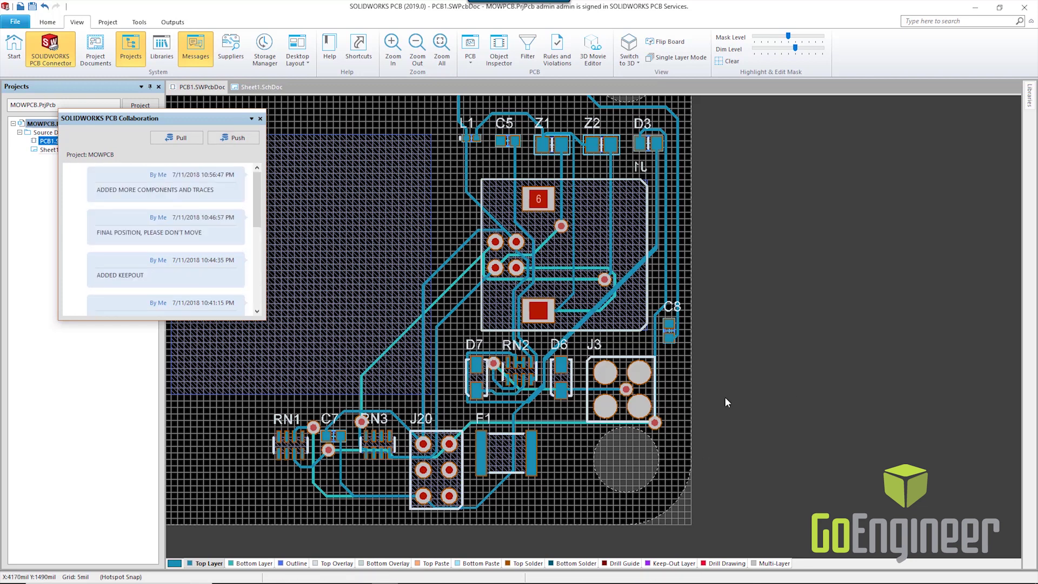
# Step: Show the board in 3D, close the collaboration window, and inspect the traces and components on both sides
pyautogui.press('3')
pyautogui.moveTo(542, 498); pyautogui.dragTo(554, 527, button='middle')
pyautogui.moveTo(554, 527); pyautogui.dragTo(700, 271, button='right')
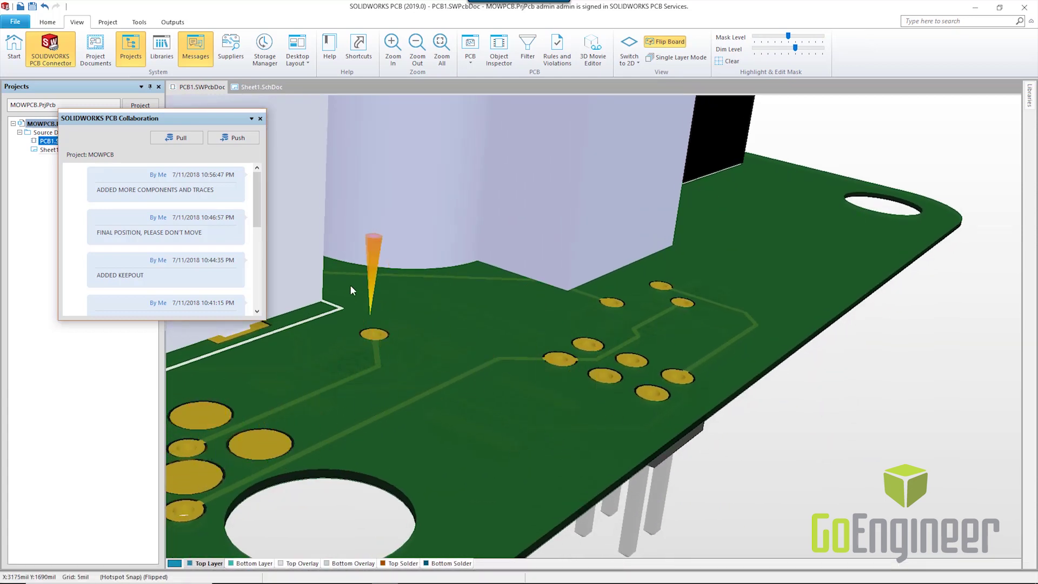
pyautogui.click(259, 119)
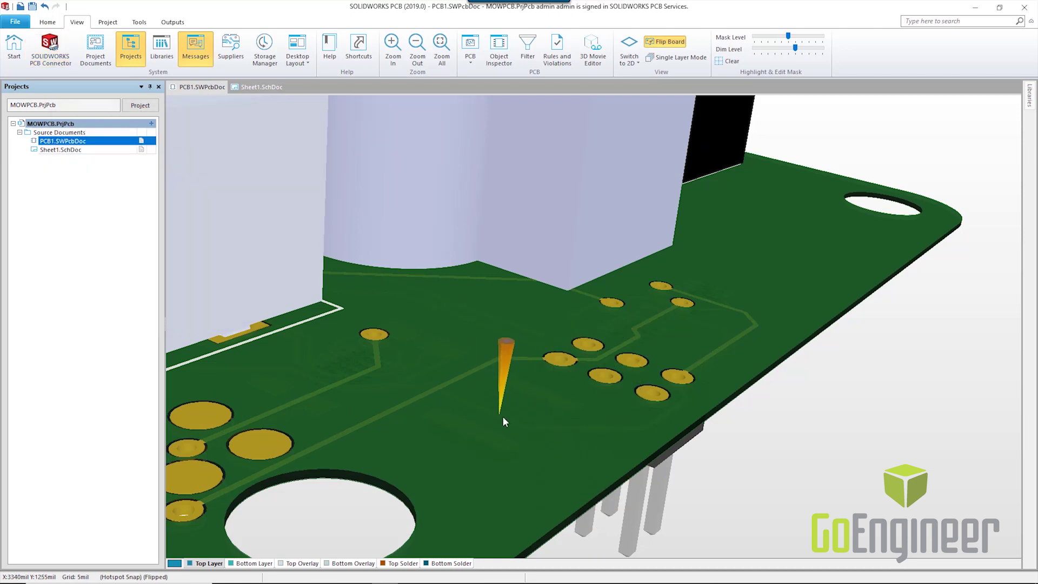
pyautogui.keyDown('shift'); pyautogui.moveTo(685, 452); pyautogui.dragTo(722, 328, button='right'); pyautogui.keyUp('shift')
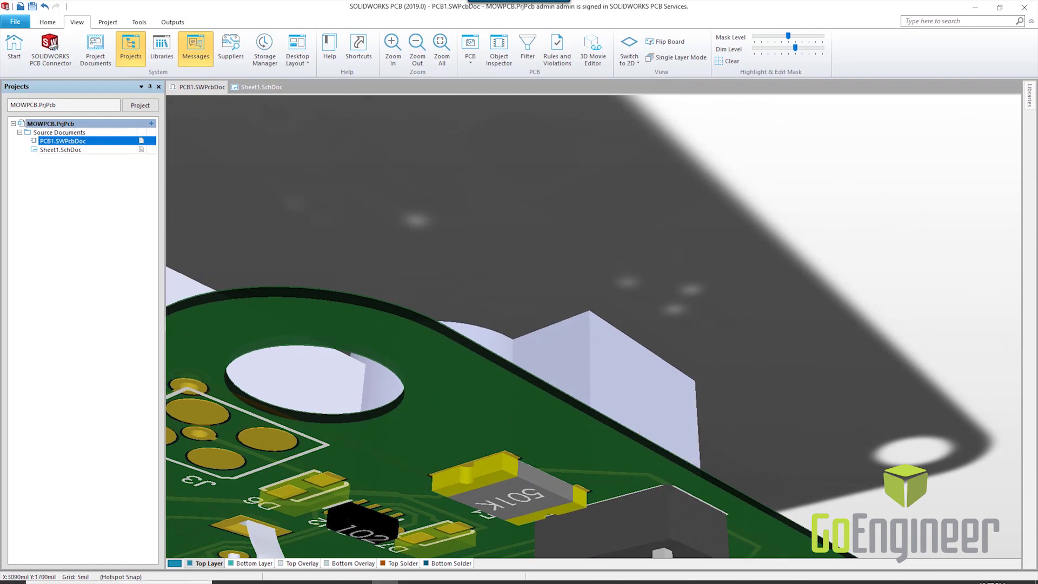
# Step: Switch to the MOWPCB.sldasm assembly in SOLIDWORKS and hide the KEEPOUT1 component
pyautogui.moveTo(371, 572)
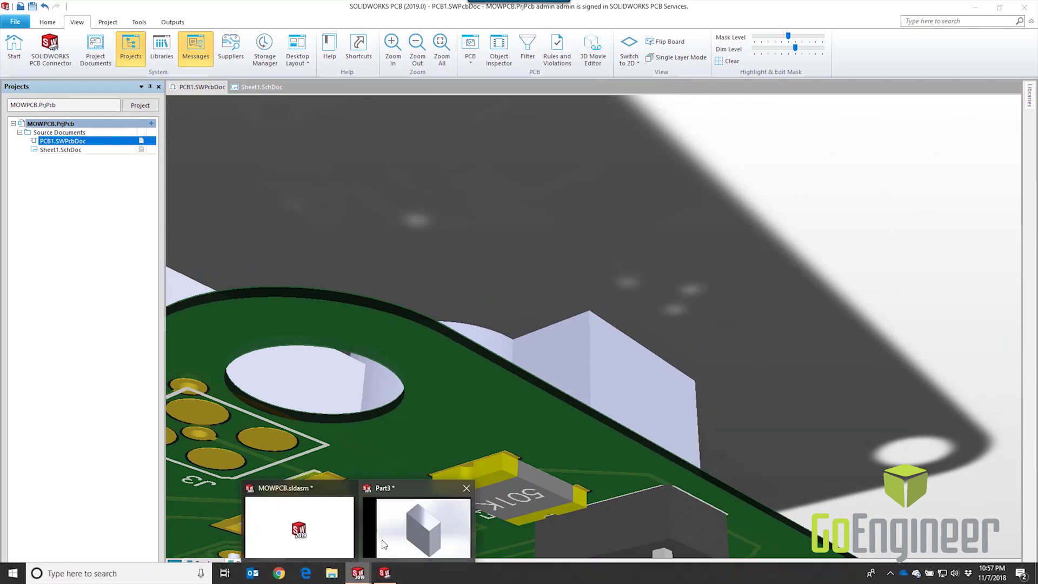
pyautogui.click(416, 527)
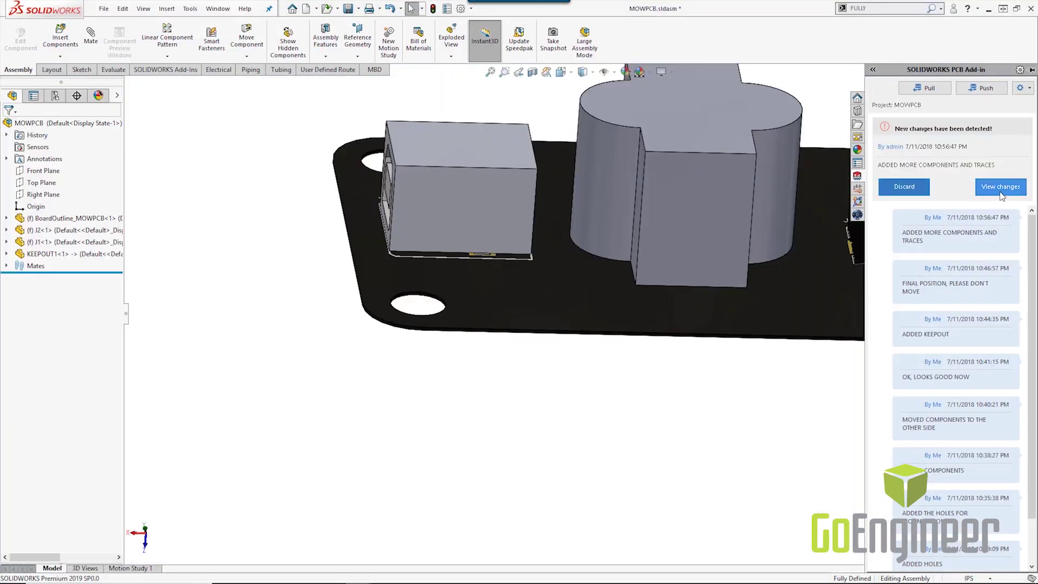
pyautogui.click(706, 231)
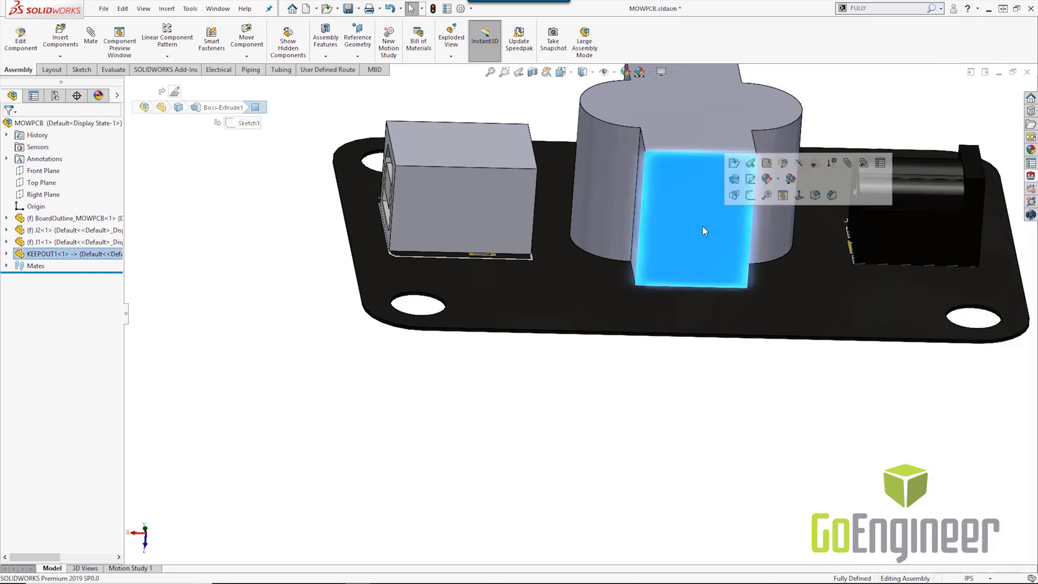
pyautogui.press('Tab')
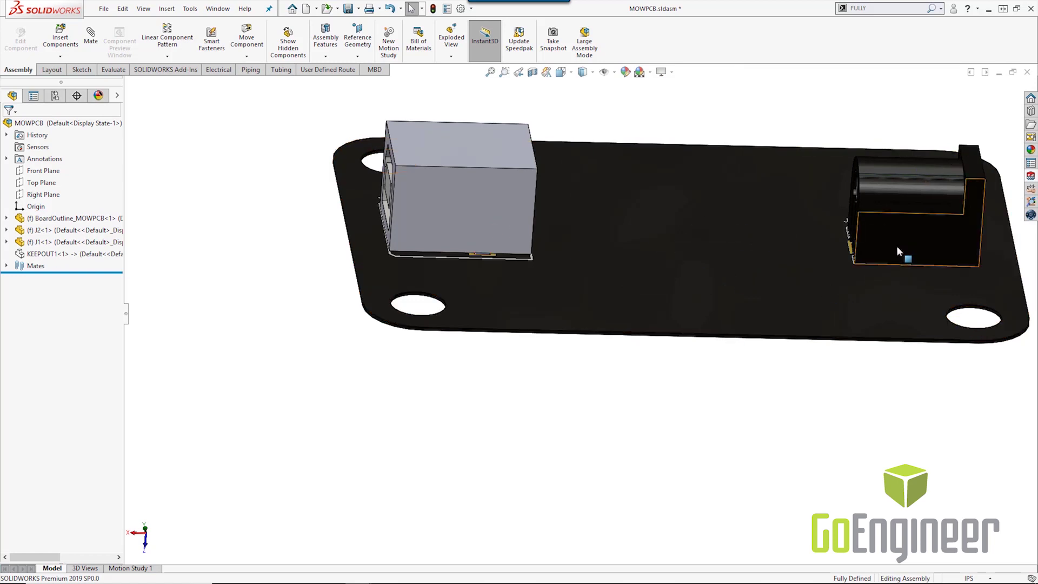
# Step: View the detected PCB changes and accept the board outline and added components into the assembly
pyautogui.click(1031, 175)
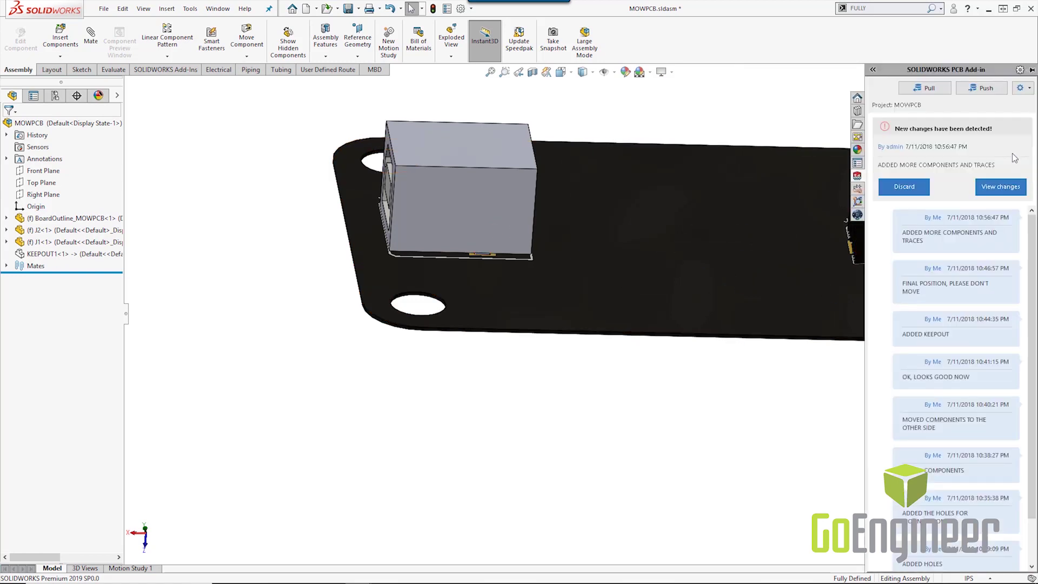
pyautogui.click(1003, 190)
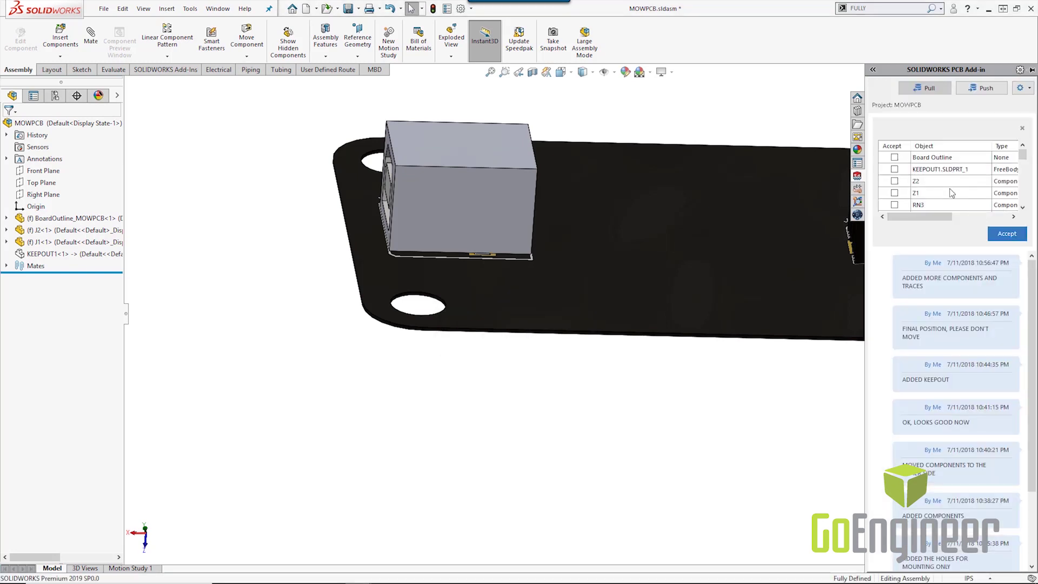
pyautogui.rightClick(937, 180)
pyautogui.click(969, 188)
pyautogui.click(894, 158)
pyautogui.click(1024, 234)
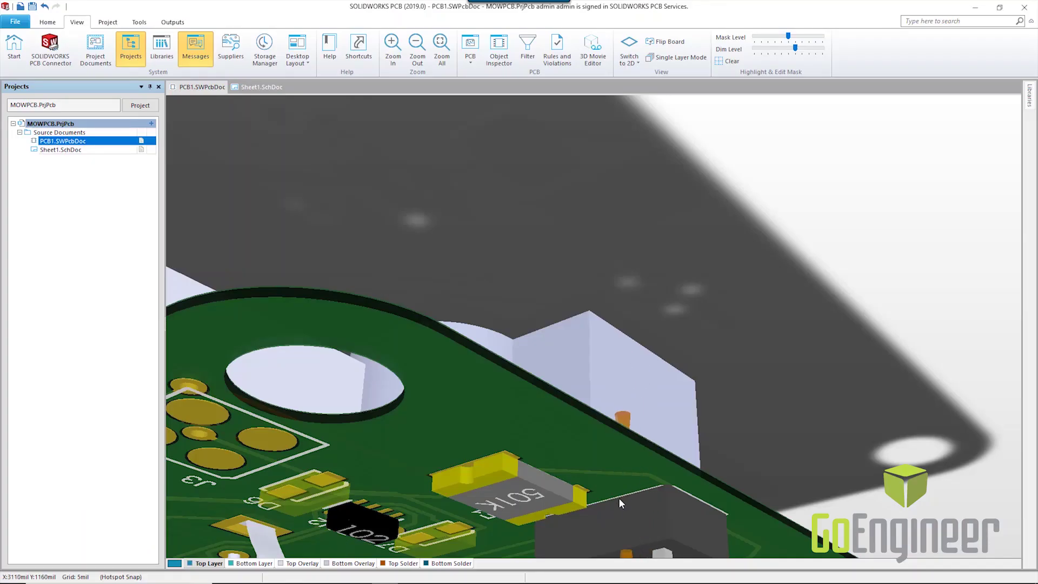
# Step: Return to the MOWPCB assembly in SOLIDWORKS and examine the pads, traces and components on both sides of the board
pyautogui.click(390, 573)
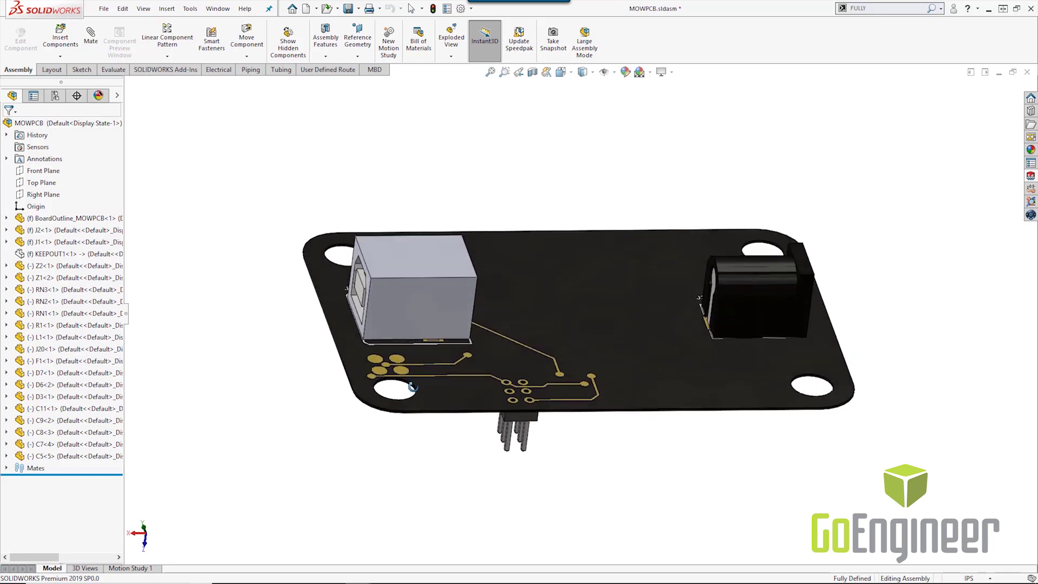
pyautogui.scroll(-10, 410, 386)
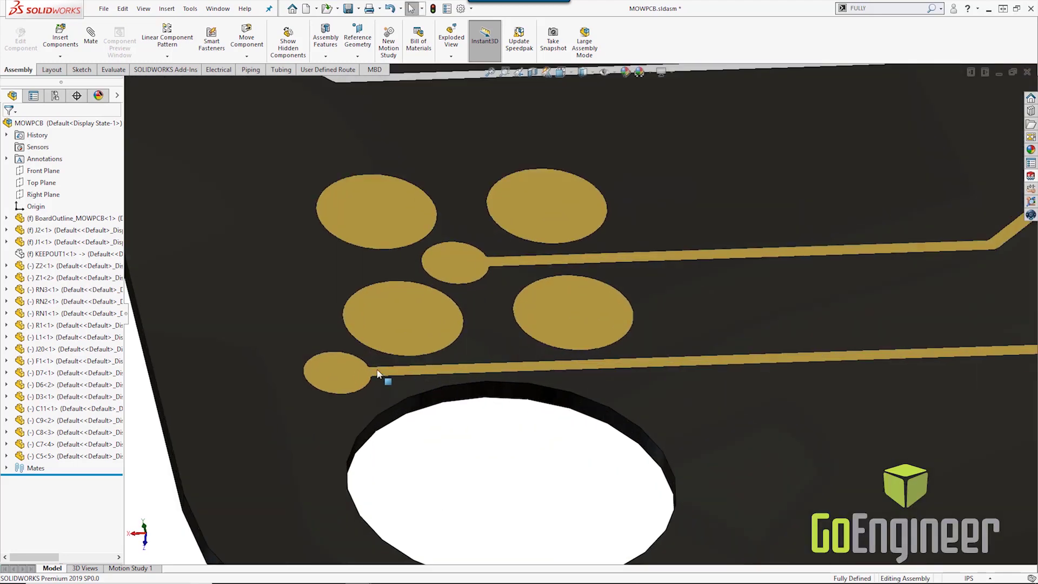
pyautogui.scroll(10, 660, 370)
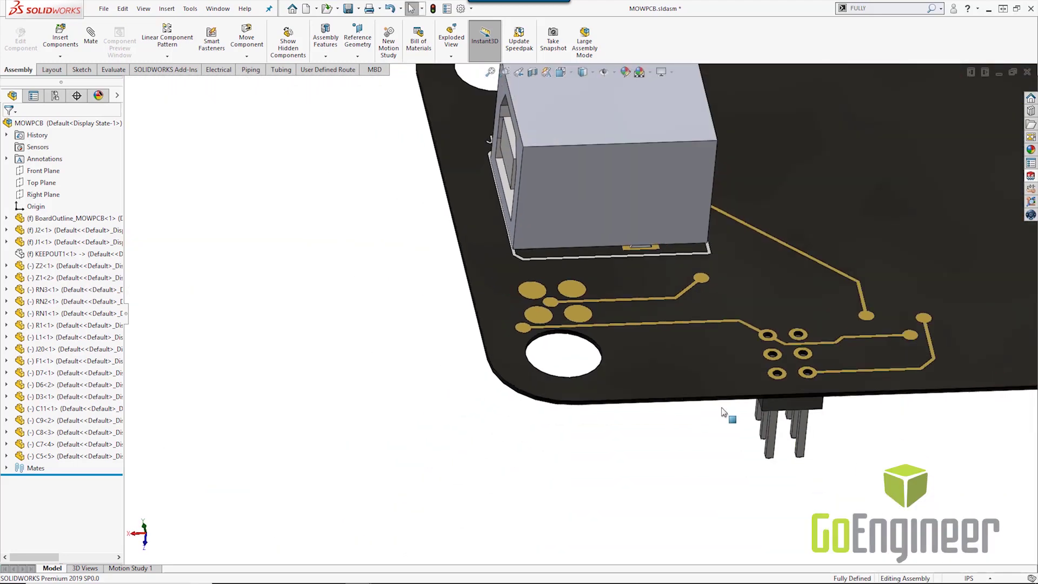
pyautogui.scroll(2, 724, 412)
pyautogui.moveTo(669, 463); pyautogui.dragTo(679, 259, button='middle')
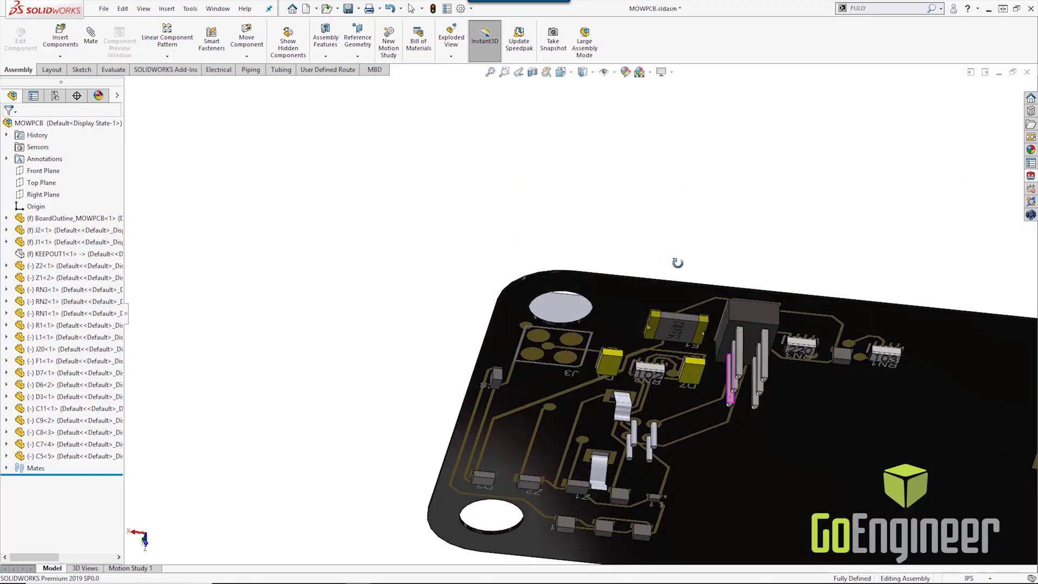
pyautogui.scroll(-5, 650, 375)
pyautogui.scroll(-3, 614, 361)
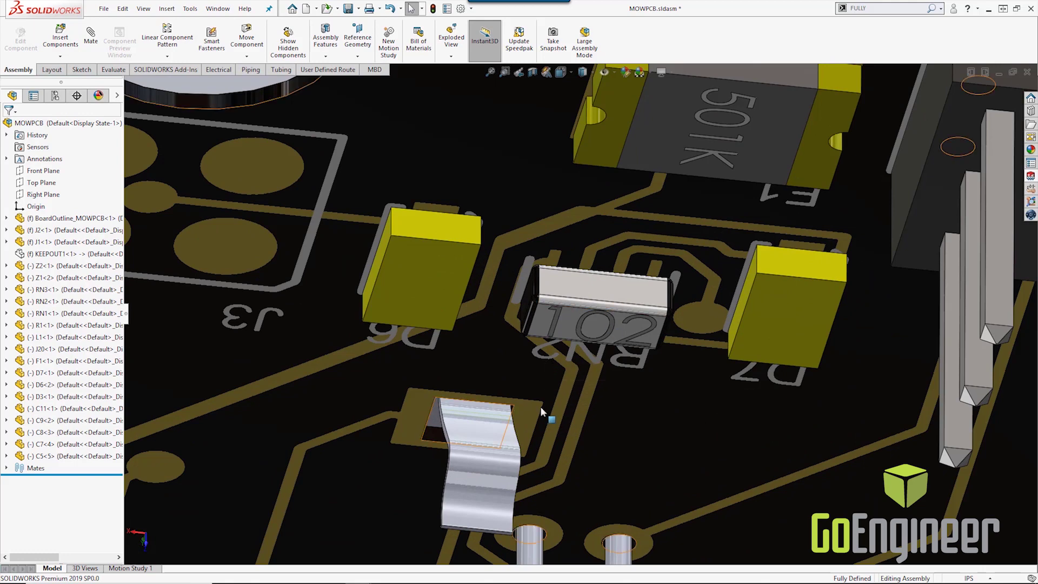
pyautogui.scroll(10, 543, 392)
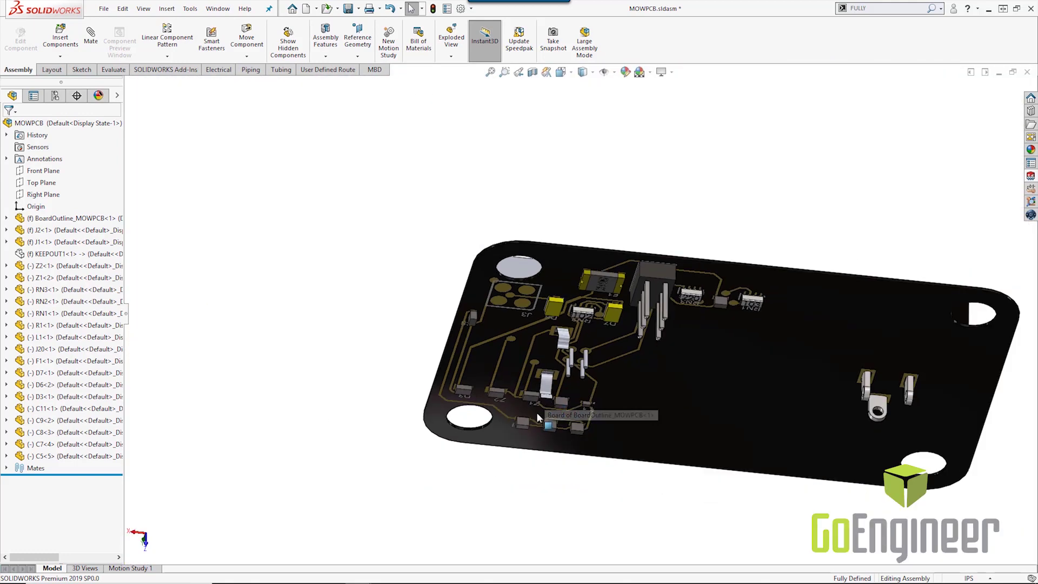
# Step: Open the BoardOutline_MOWPCB component from the assembly as a separate part
pyautogui.moveTo(569, 379); pyautogui.dragTo(536, 292, button='middle')
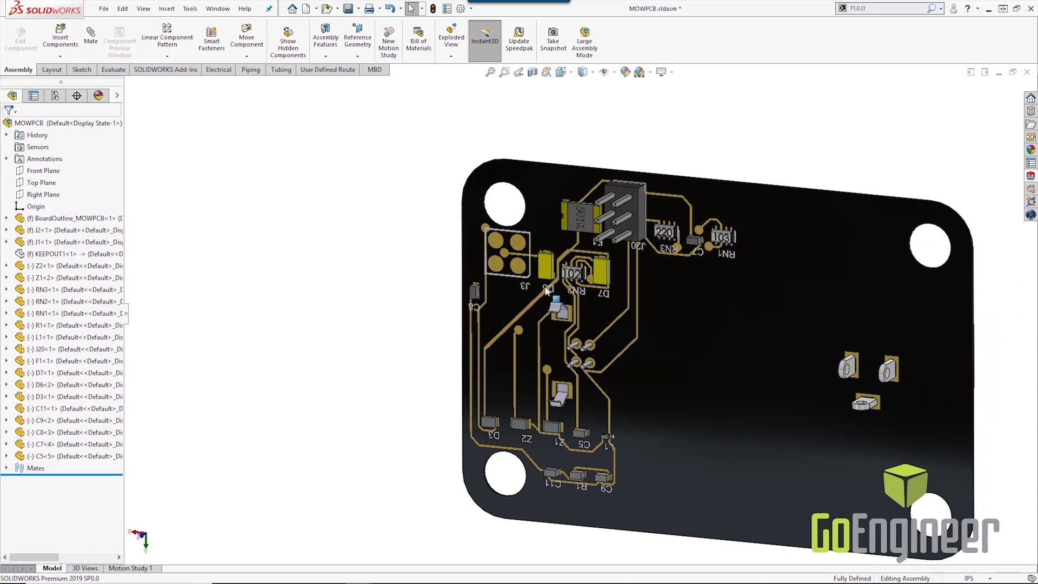
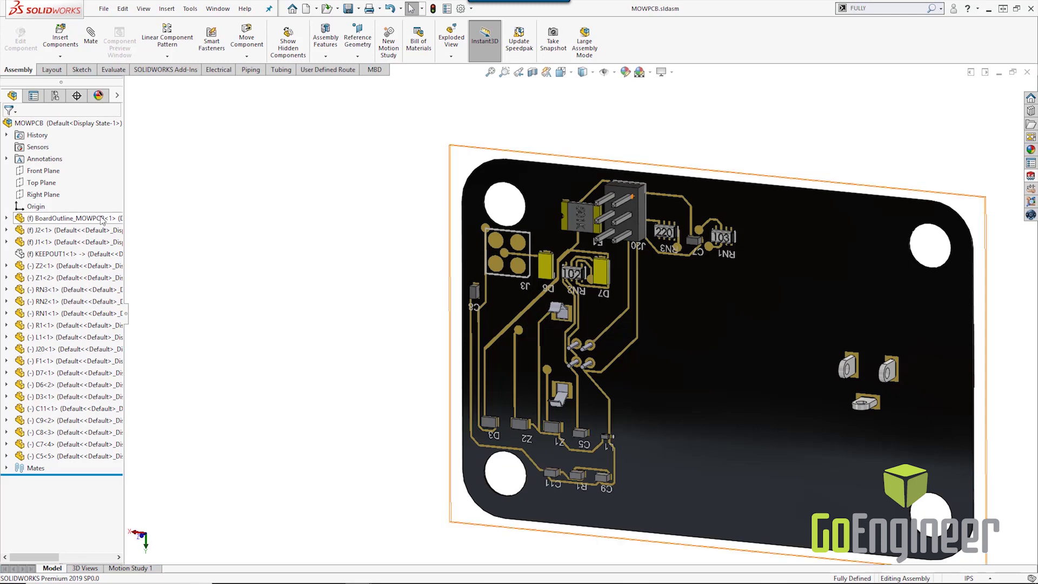
pyautogui.click(79, 218)
pyautogui.click(88, 184)
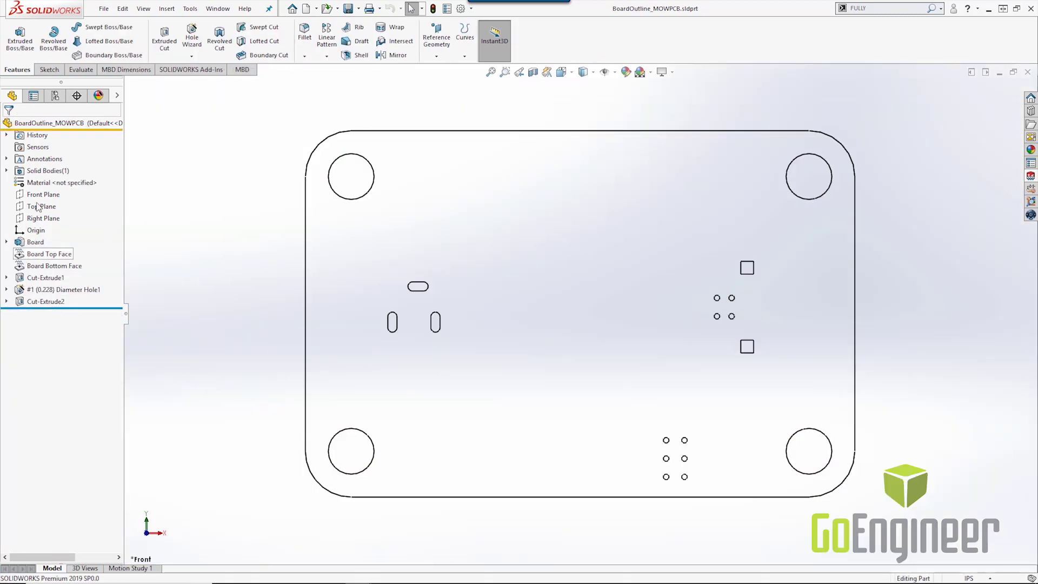
# Step: Examine the color appearance of the board part and expand its list of decals
pyautogui.click(98, 95)
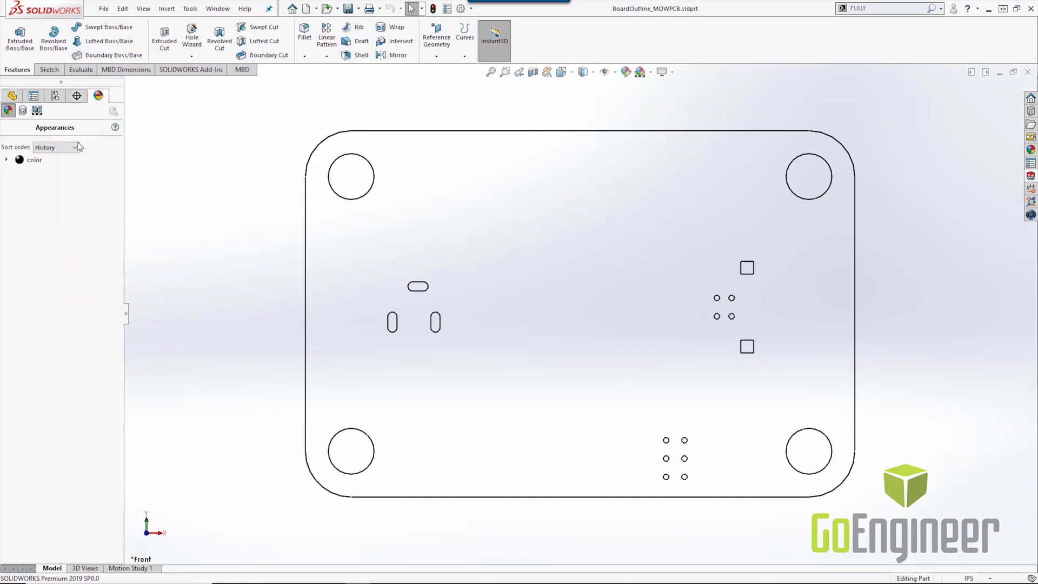
pyautogui.click(30, 160)
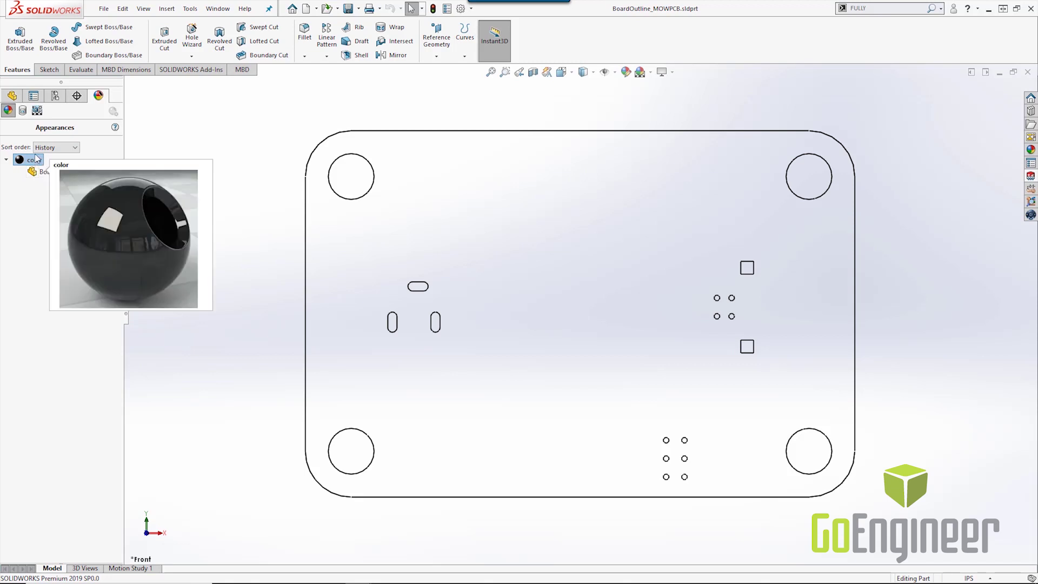
pyautogui.click(22, 111)
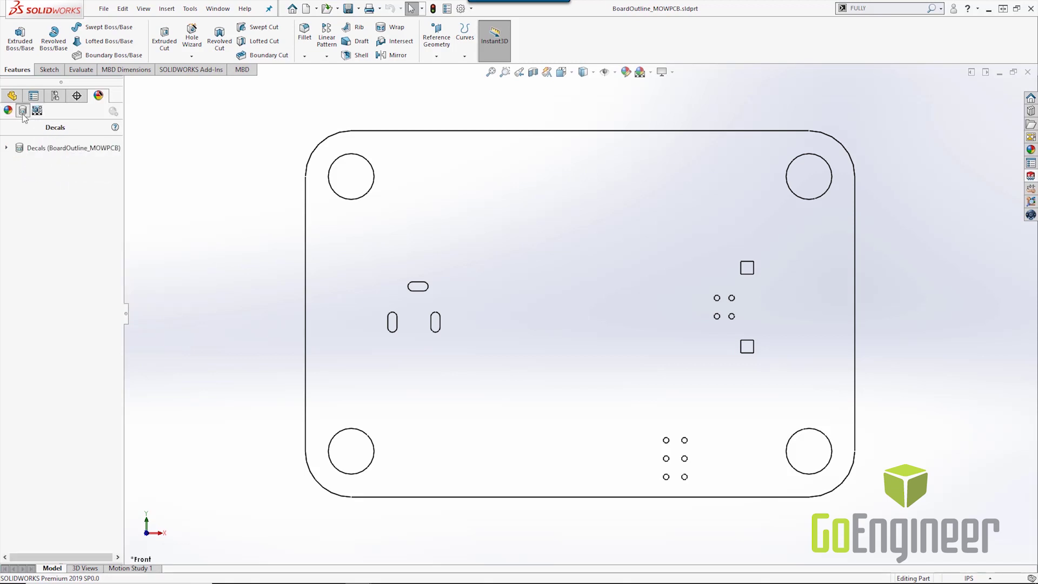
pyautogui.click(10, 148)
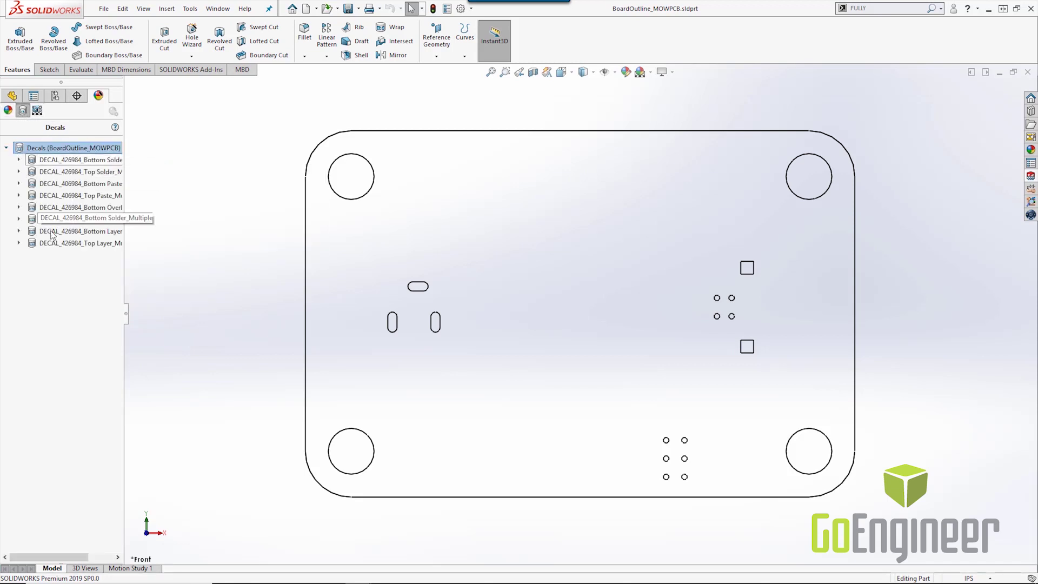
# Step: Display the board part shaded and inspect the trace and overlay decals on its face
pyautogui.click(593, 72)
pyautogui.click(584, 102)
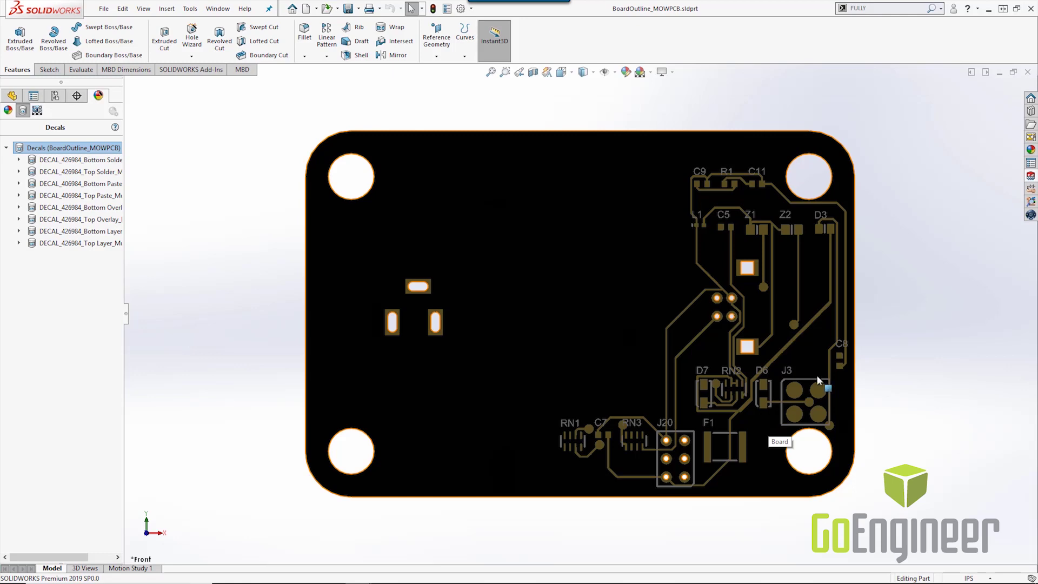
pyautogui.moveTo(821, 322); pyautogui.dragTo(763, 380, button='middle')
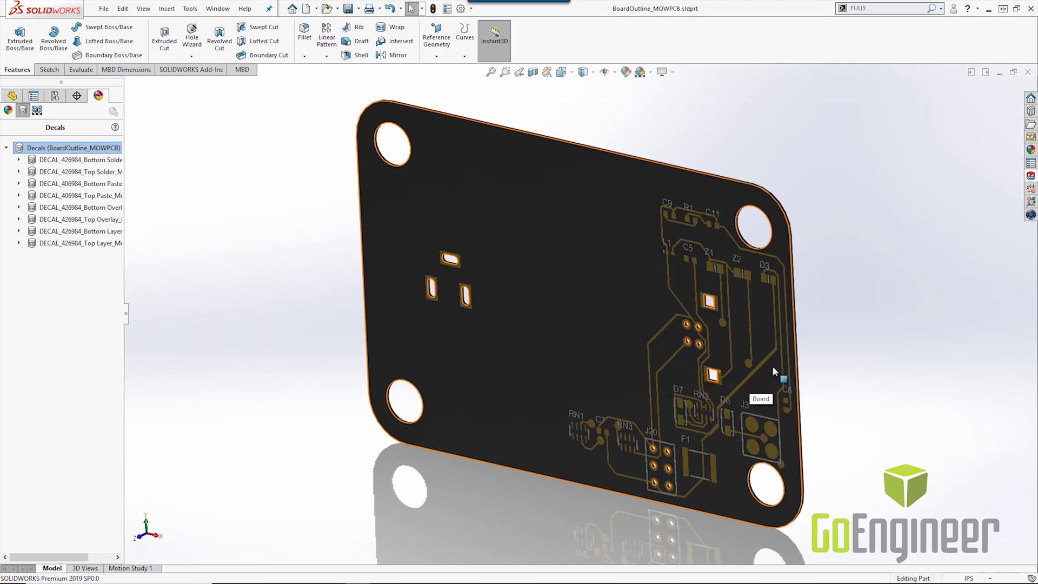
# Step: Review the SOLIDWORKS PCB add-in settings, including Modelled Copper Collaboration, and close them without changes
pyautogui.click(1030, 177)
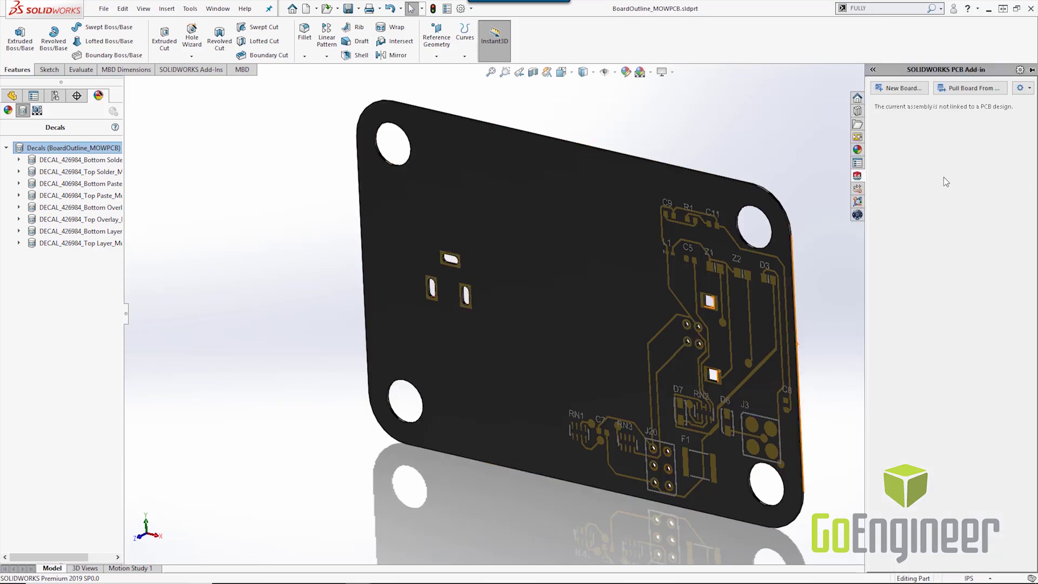
pyautogui.click(1029, 88)
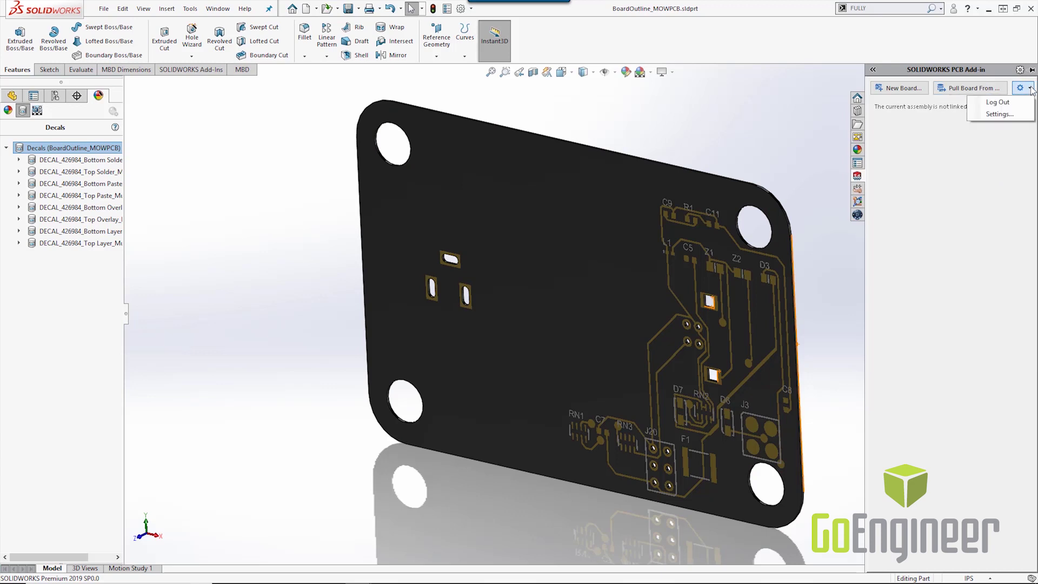
pyautogui.click(1011, 117)
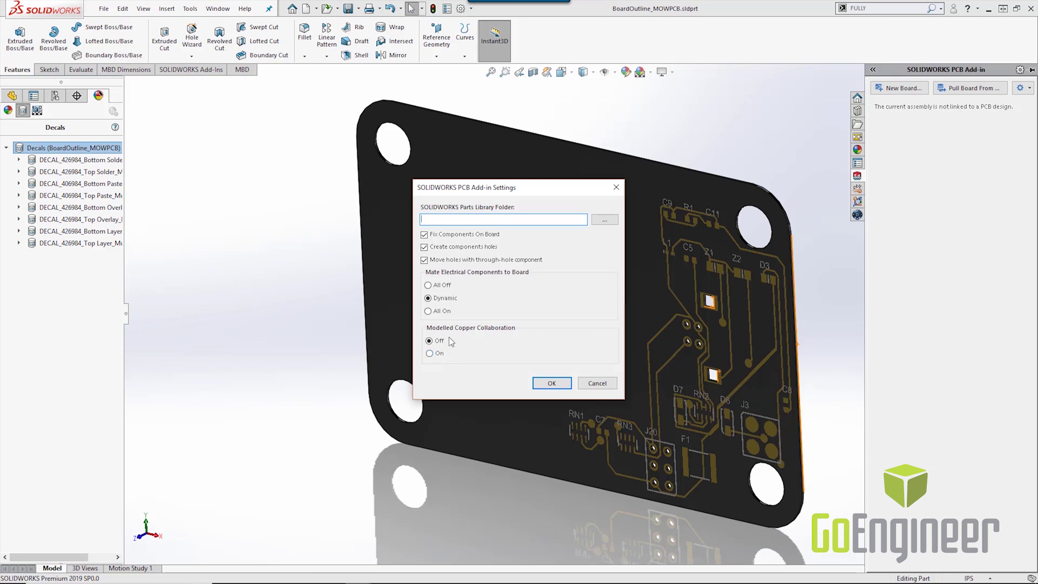
pyautogui.click(597, 383)
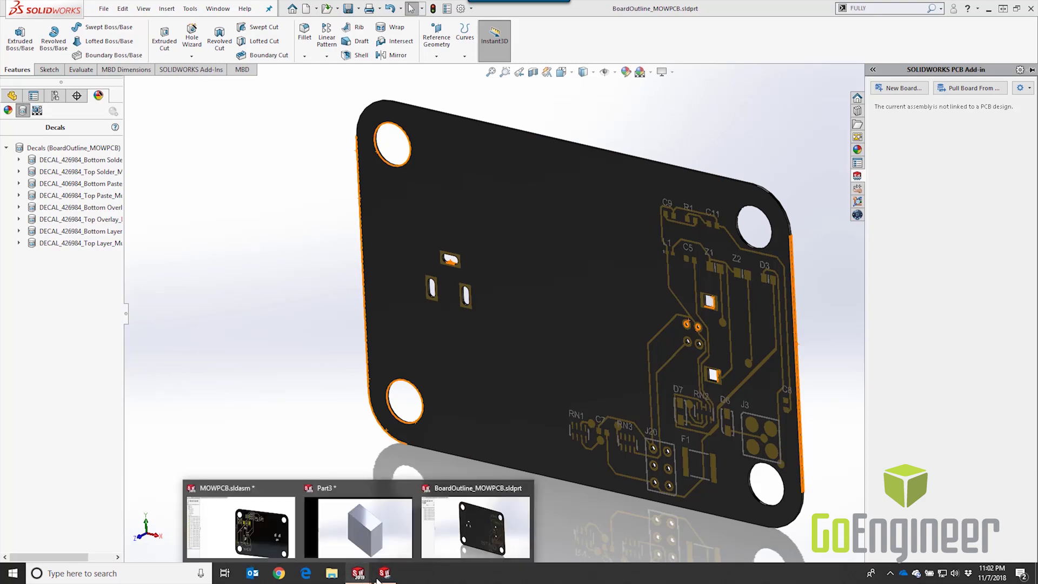
# Step: Switch to SOLIDWORKS PCB and review the assembly, fabrication, report and export output options
pyautogui.click(358, 572)
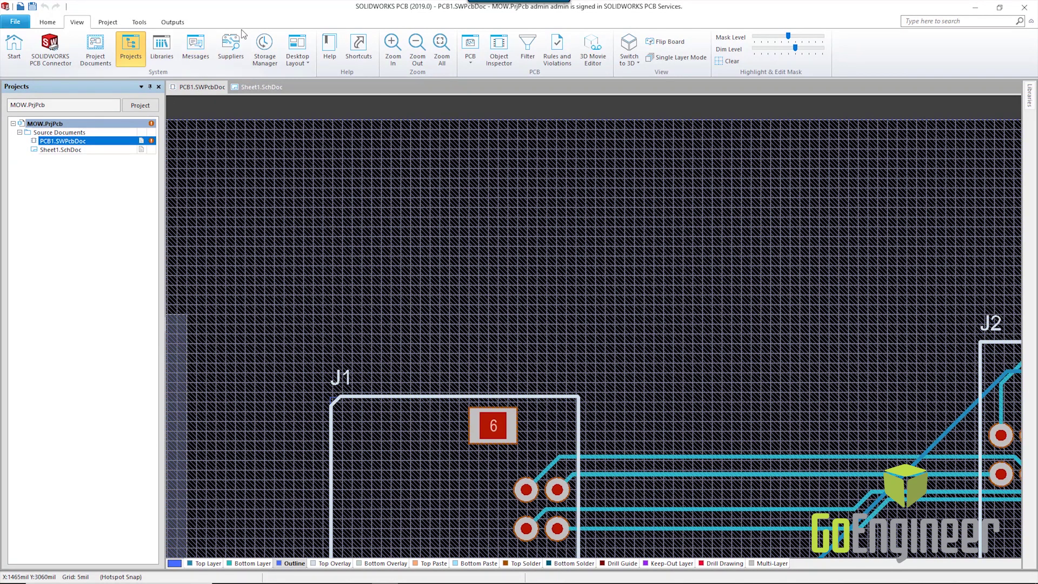
pyautogui.click(181, 24)
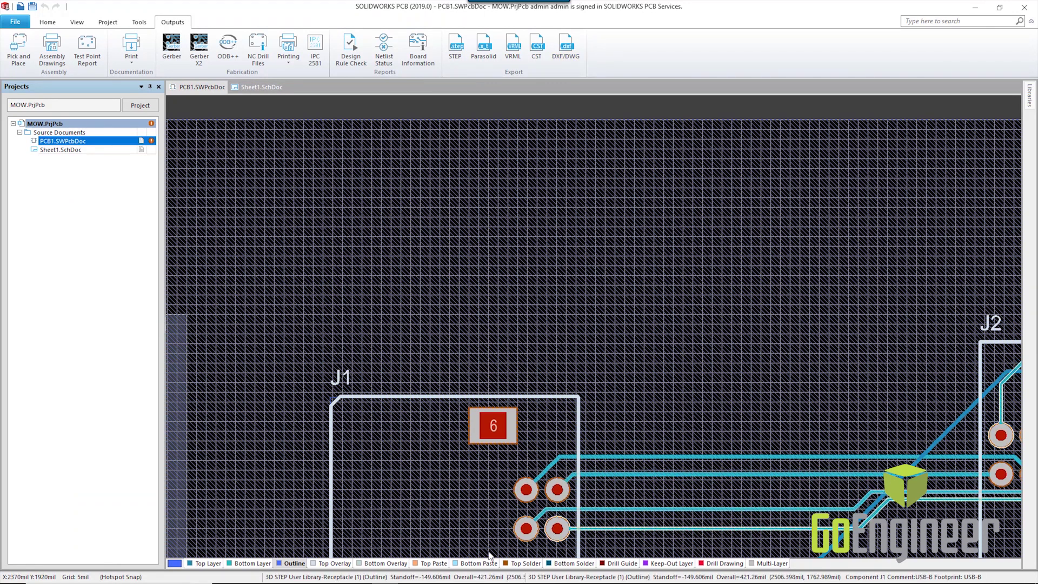
# Step: Return to the MOWPCB assembly in SOLIDWORKS and open the yellow LED D6 as a part, declining feature recognition
pyautogui.moveTo(358, 573)
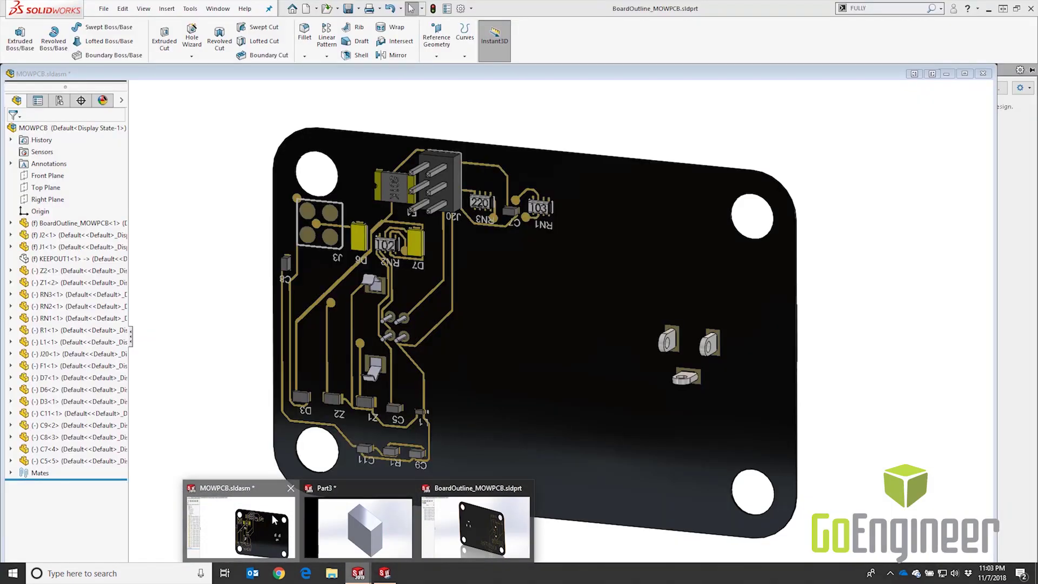
pyautogui.click(274, 520)
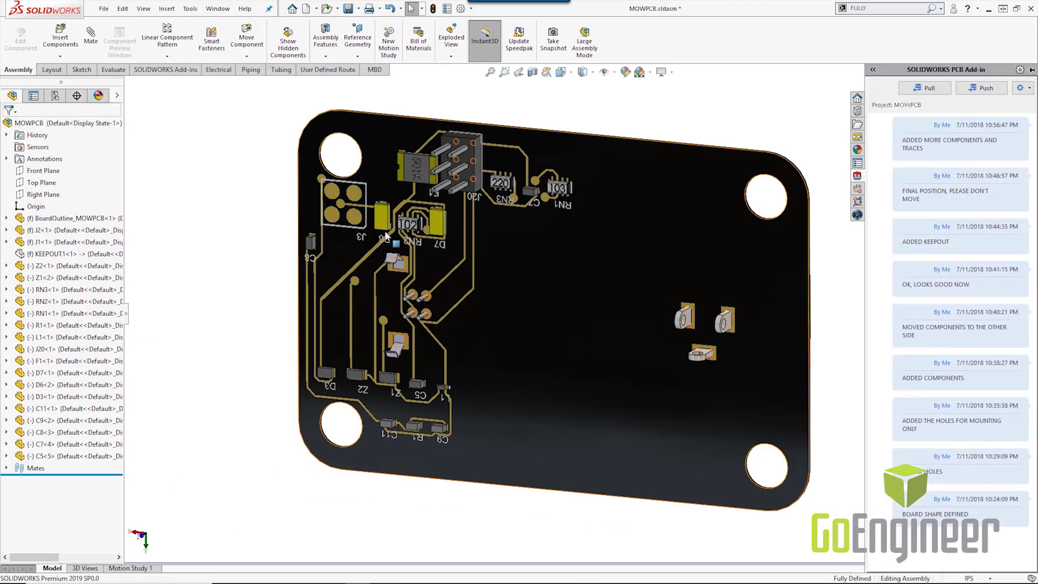
pyautogui.click(383, 219)
pyautogui.click(421, 159)
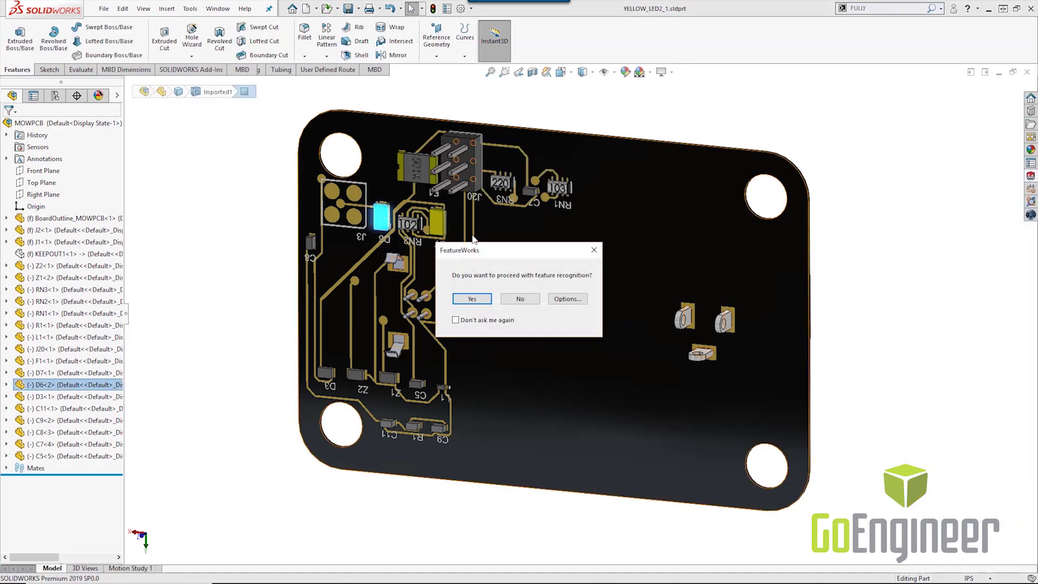
pyautogui.click(530, 302)
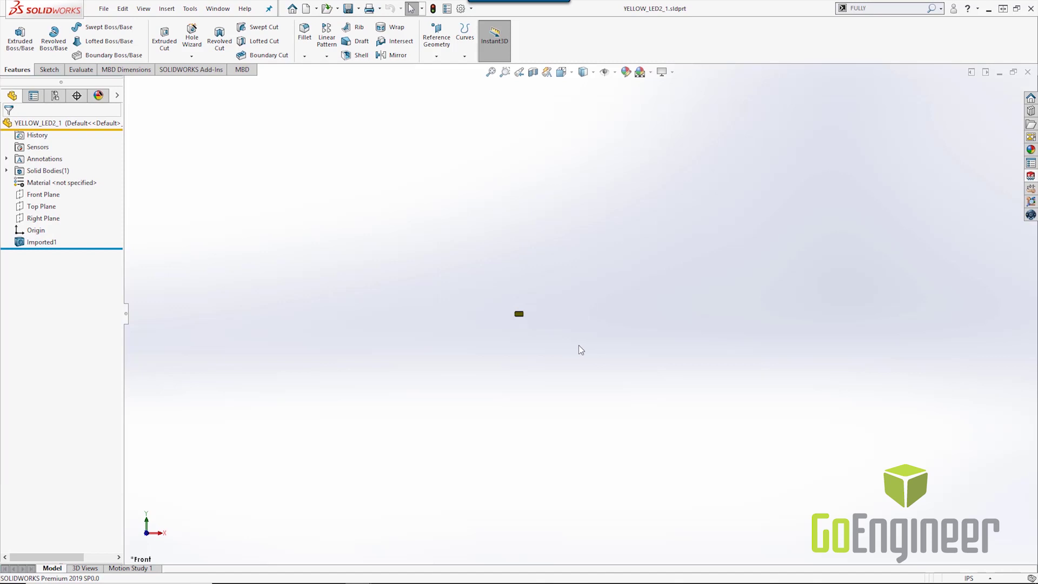
# Step: Examine the LED part and its custom file properties, cancel the property window and return to the assembly
pyautogui.press('f')
pyautogui.moveTo(615, 304); pyautogui.dragTo(589, 345, button='middle')
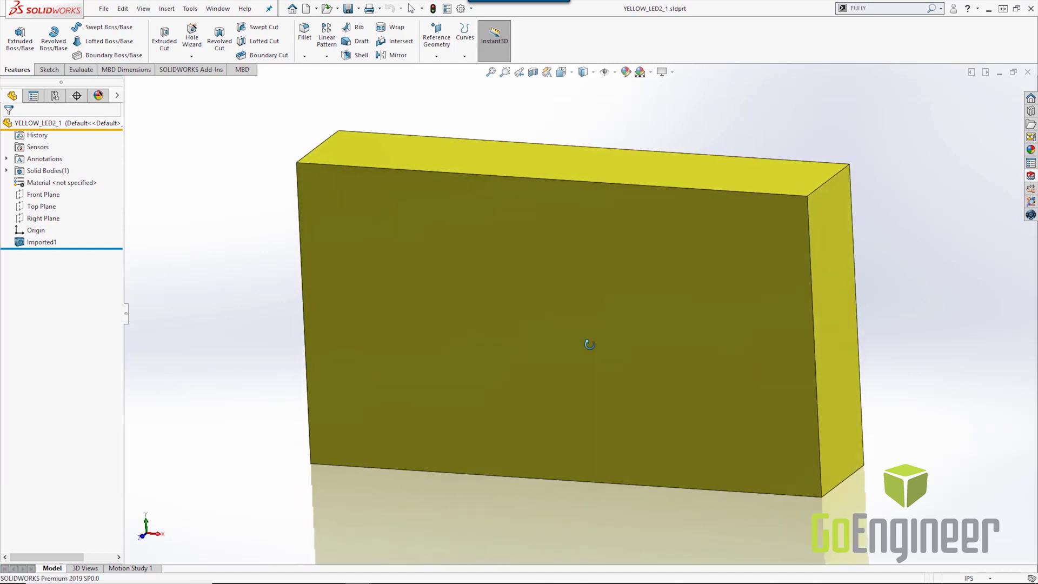
pyautogui.click(447, 9)
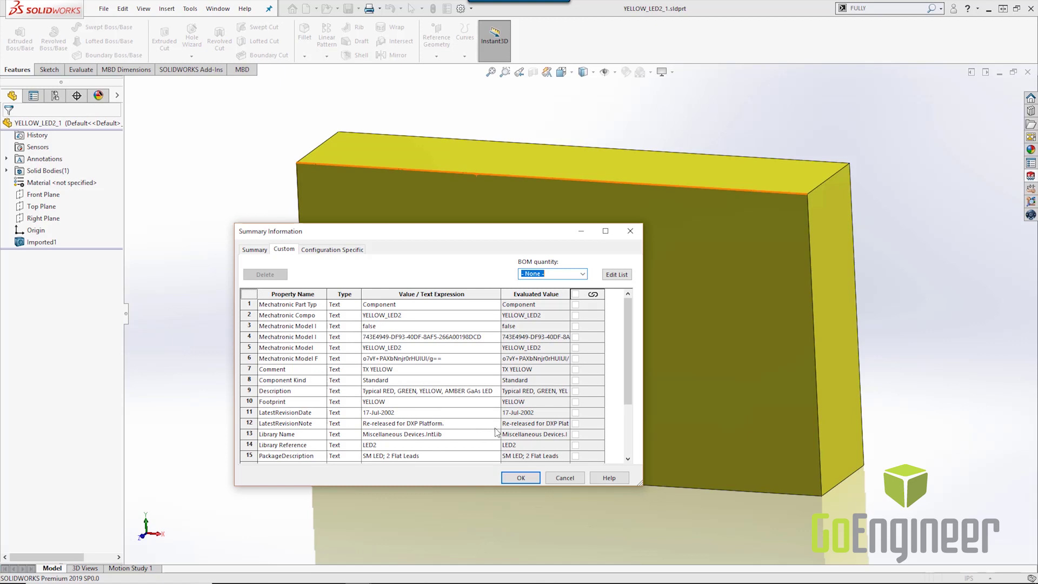
pyautogui.click(564, 477)
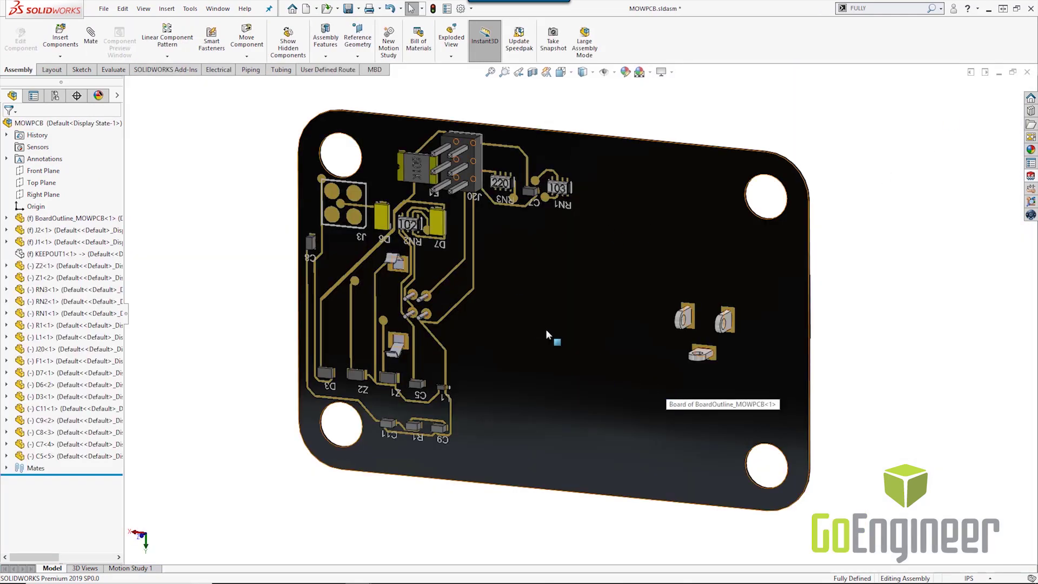
# Step: Filter the assembly's component tree by J2
pyautogui.moveTo(438, 331)
pyautogui.mouseDown(button='middle')
pyautogui.moveTo(606, 369)
pyautogui.moveTo(868, 398)
pyautogui.moveTo(906, 415)
pyautogui.moveTo(910, 433)
pyautogui.mouseUp(button='middle')
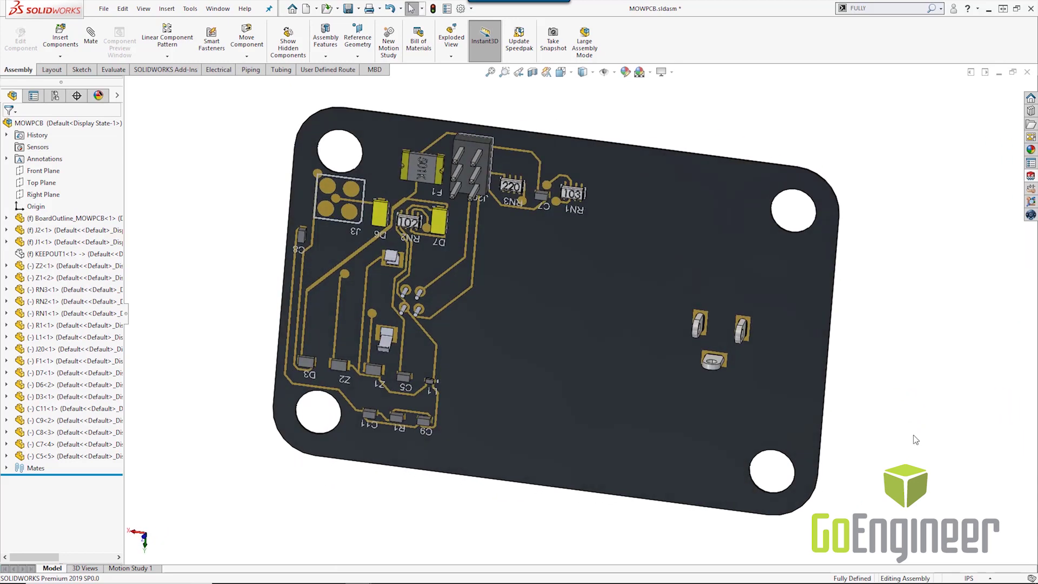
pyautogui.moveTo(780, 370); pyautogui.dragTo(755, 386, button='middle')
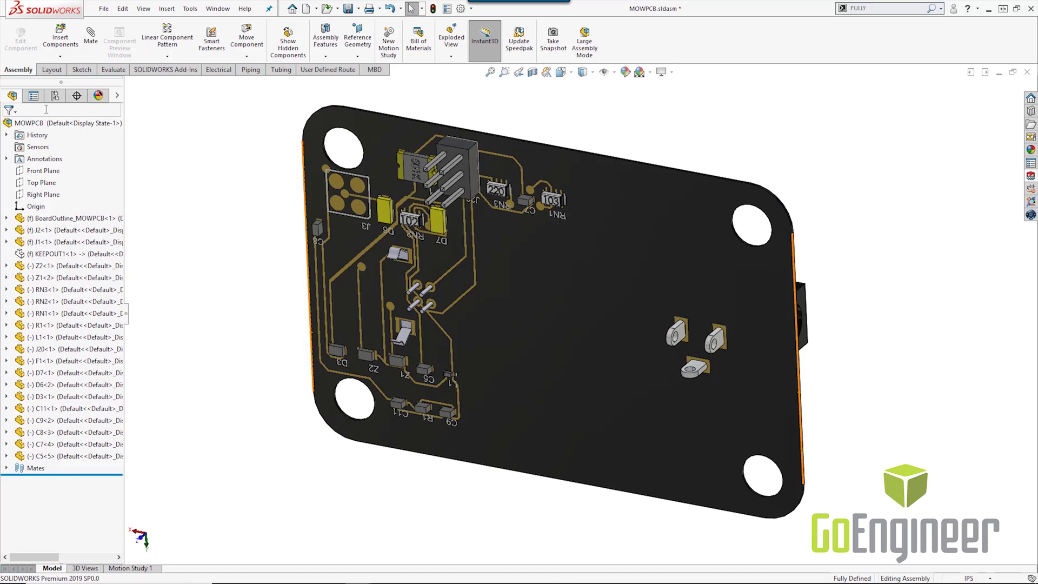
pyautogui.click(46, 109)
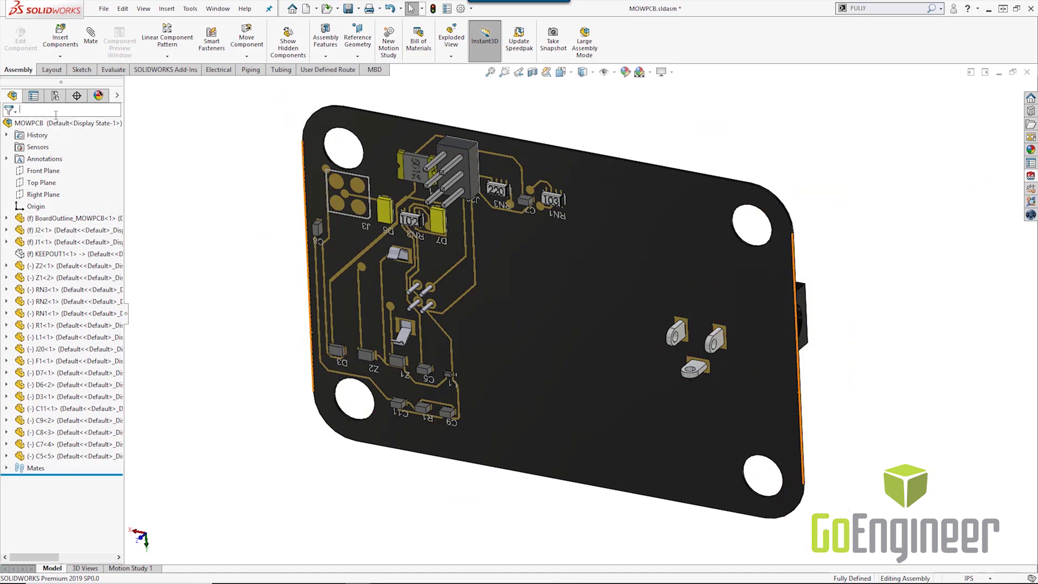
pyautogui.write('J')
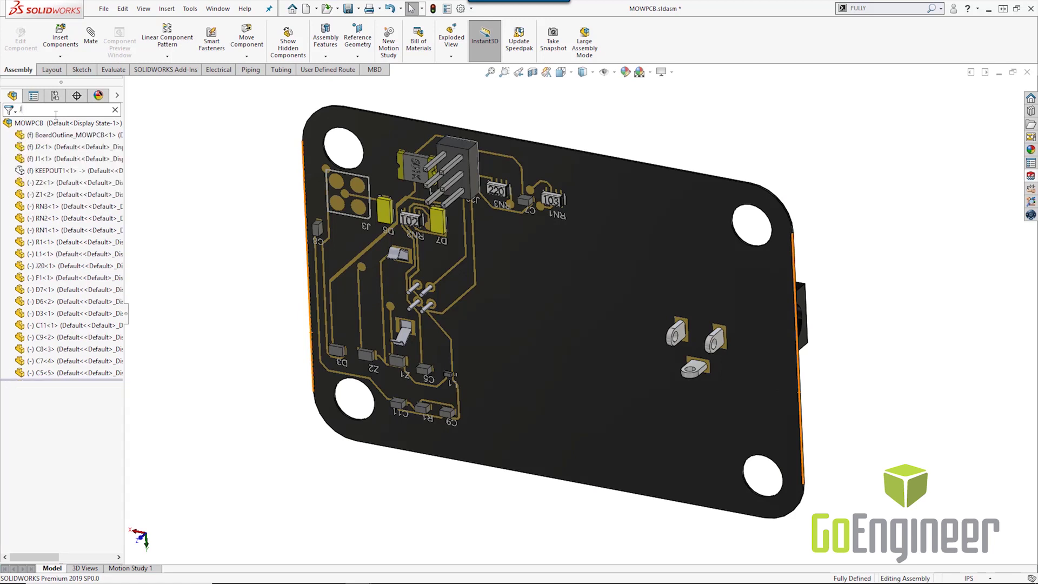
pyautogui.write('2')
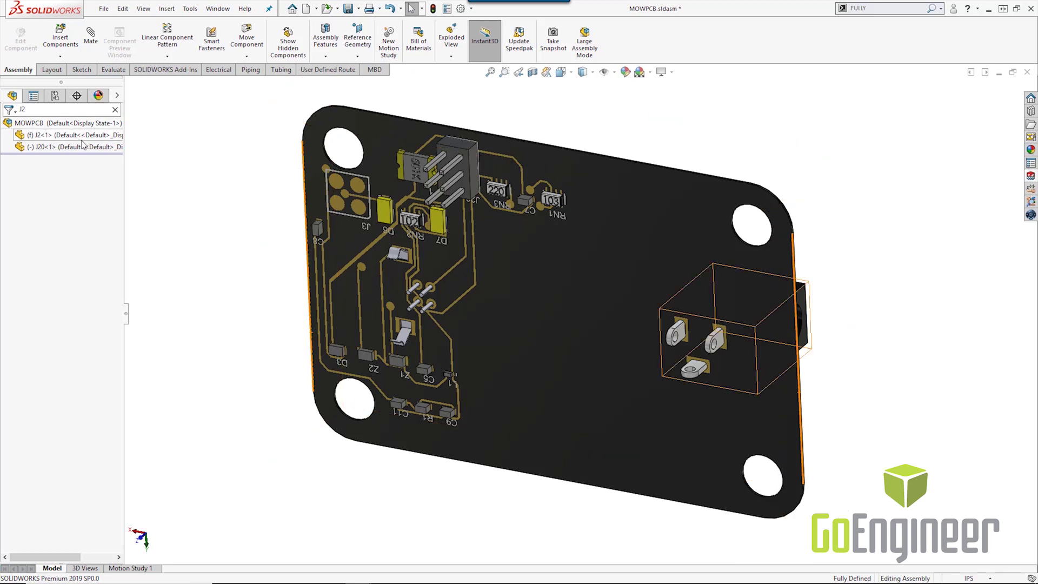
# Step: Select the filtered components J2 and J20 and locate them on both sides of the board
pyautogui.click(71, 136)
pyautogui.moveTo(489, 350); pyautogui.dragTo(340, 350, button='middle')
pyautogui.click(60, 135)
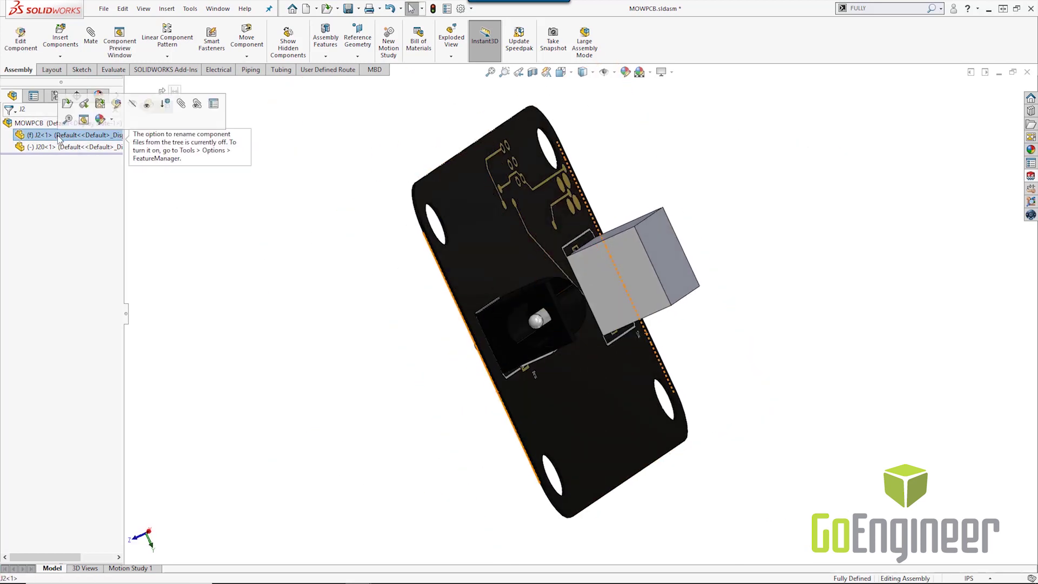
pyautogui.click(59, 149)
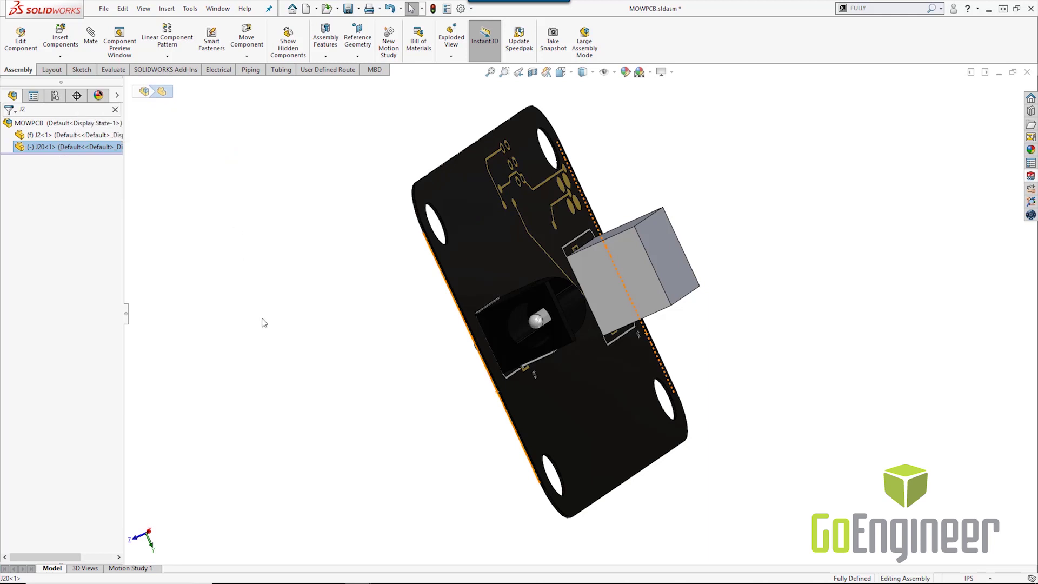
pyautogui.moveTo(262, 319); pyautogui.dragTo(336, 292, button='middle')
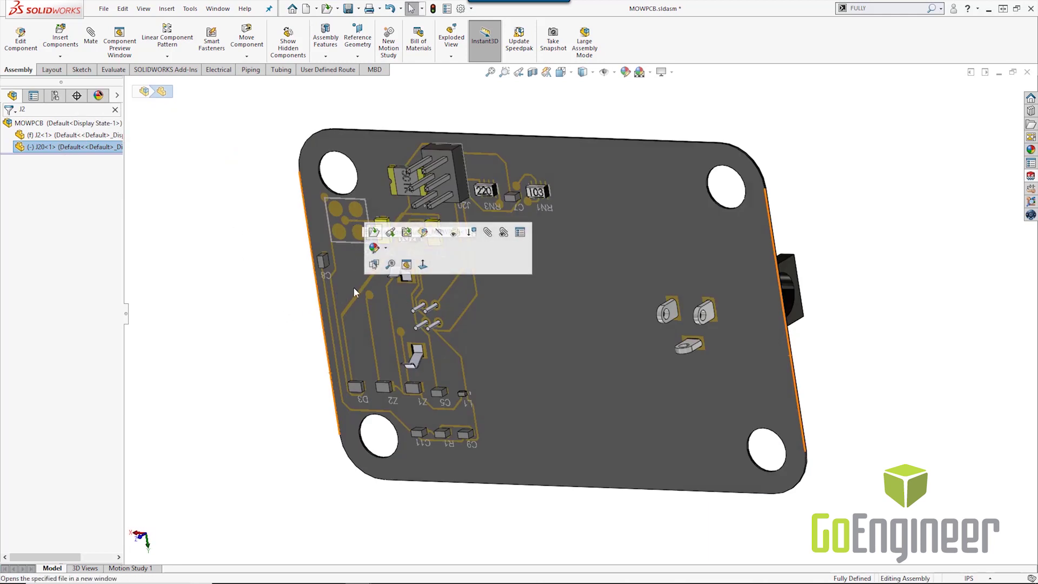
pyautogui.click(71, 147)
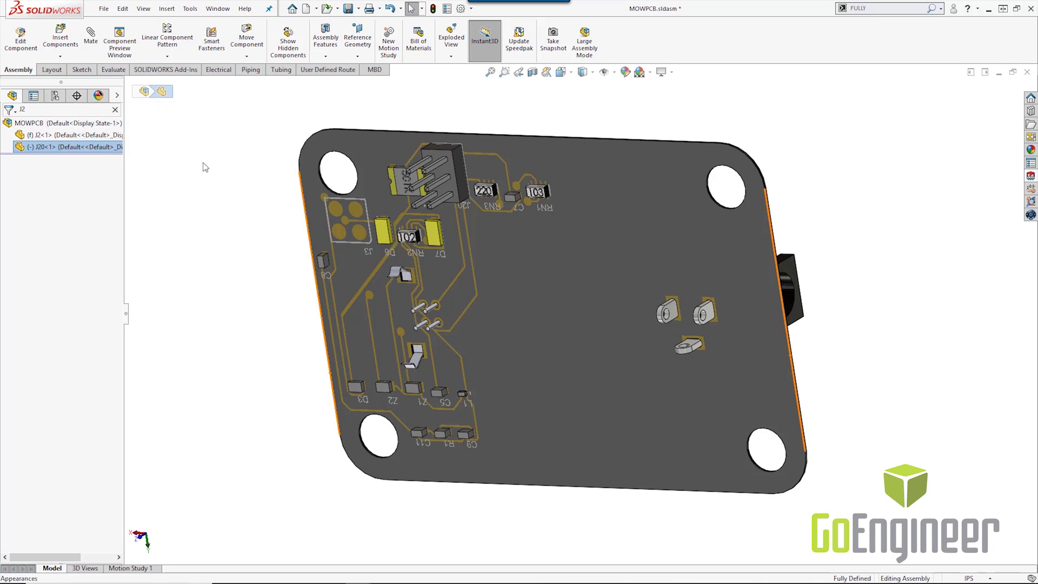
# Step: Filter the component tree by RED and select the D7 component
pyautogui.moveTo(65, 109); pyautogui.dragTo(18, 108)
pyautogui.write('RED')
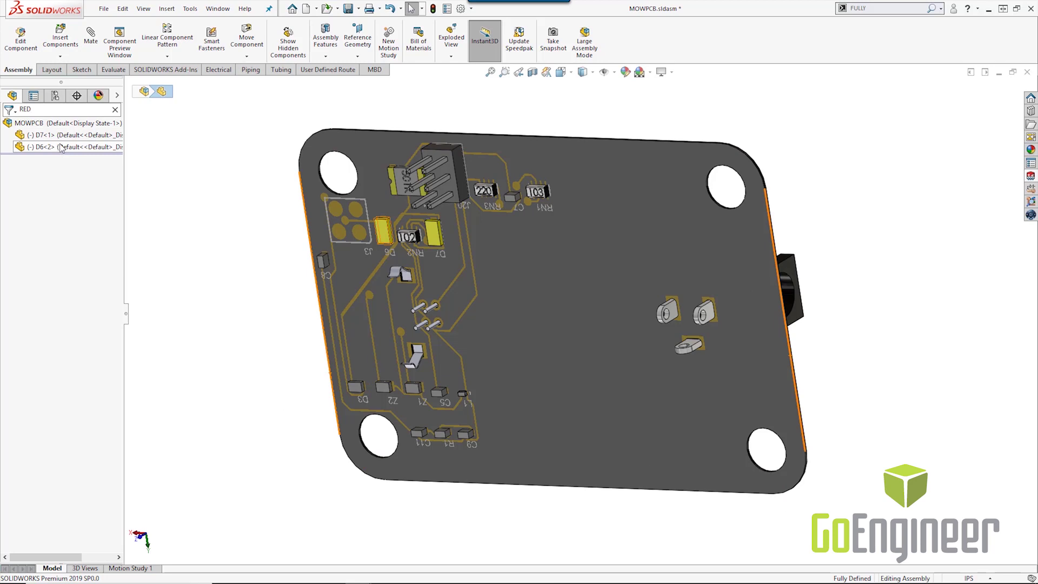
pyautogui.click(34, 137)
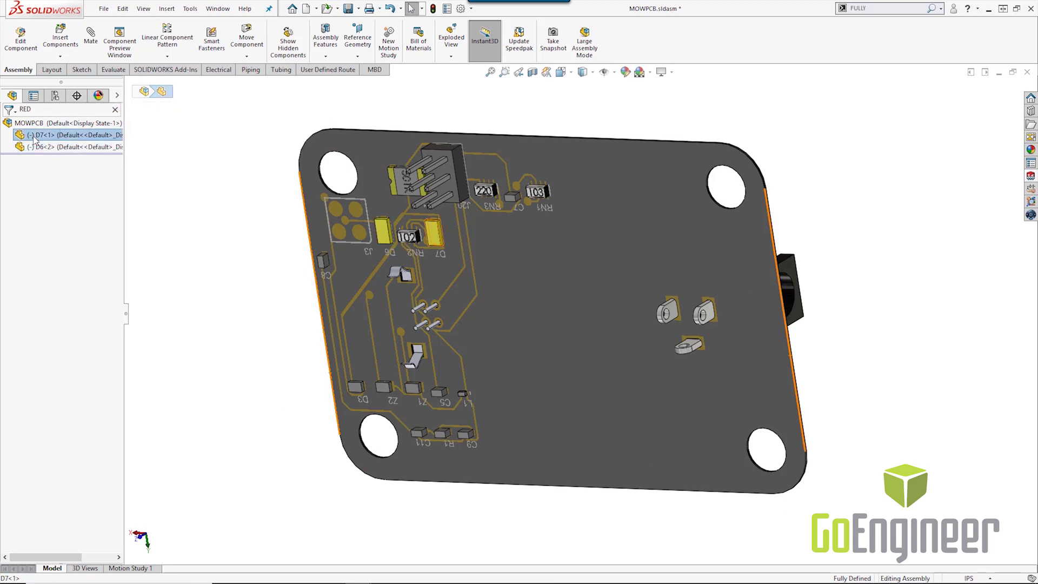